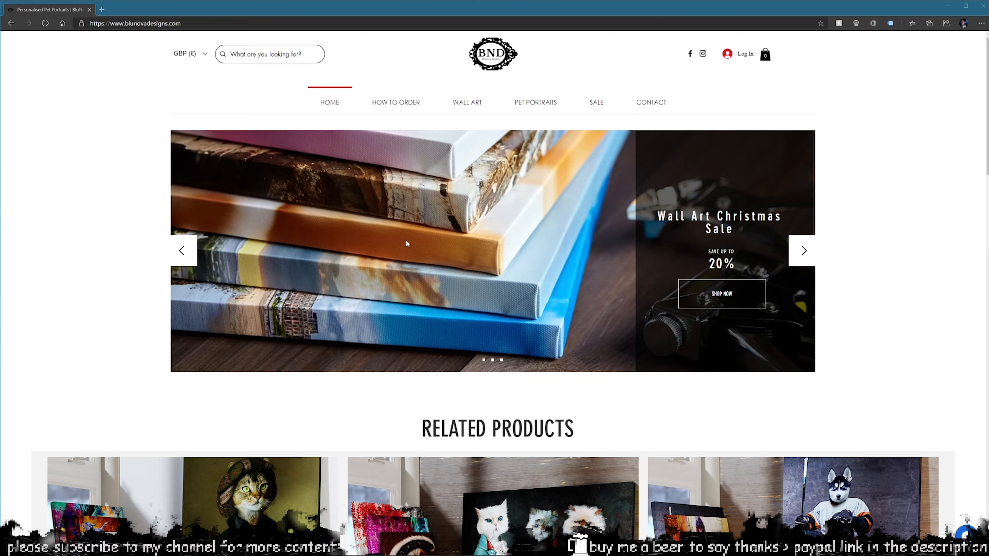
Scroll the Blunova Designs homepage and go to the Pet Portraits shop page
{"action": "scroll", "coordinate": [457, 249], "scroll_direction": "down", "scroll_amount": 3}
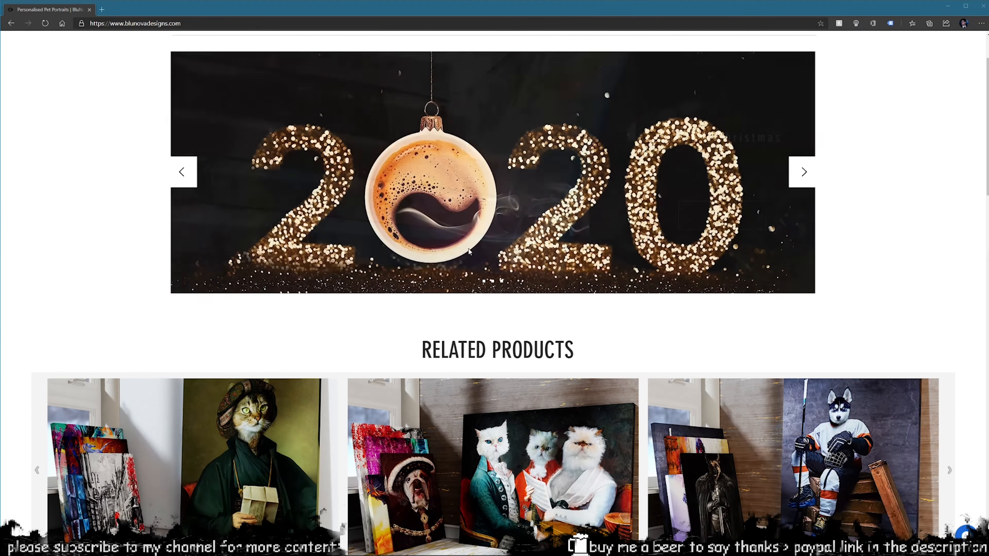
{"action": "scroll", "coordinate": [437, 297], "scroll_direction": "down", "scroll_amount": 3}
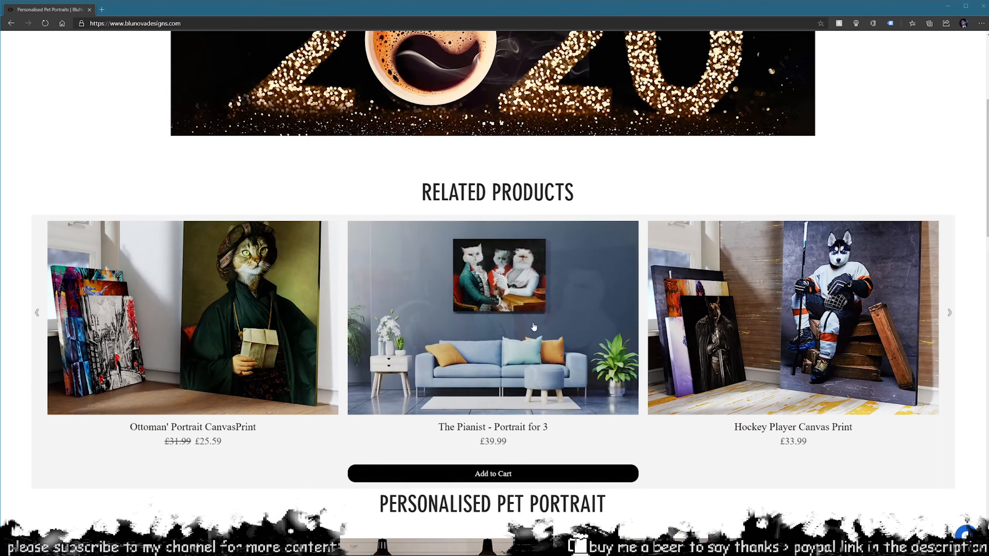
{"action": "scroll", "coordinate": [456, 305], "scroll_direction": "down", "scroll_amount": 2}
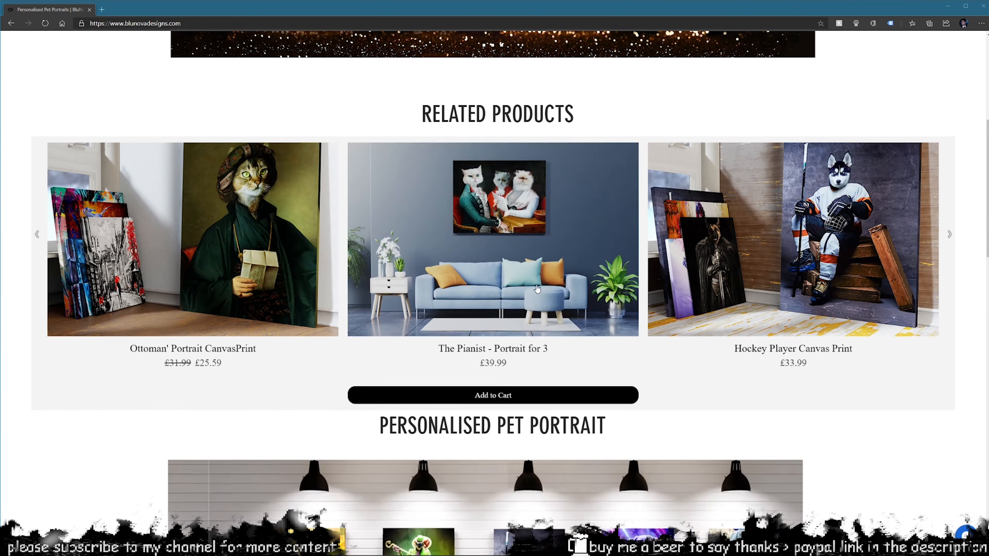
{"action": "scroll", "coordinate": [259, 190], "scroll_direction": "down", "scroll_amount": 2}
{"action": "scroll", "coordinate": [260, 191], "scroll_direction": "down", "scroll_amount": 8}
{"action": "scroll", "coordinate": [398, 338], "scroll_direction": "up", "scroll_amount": 18}
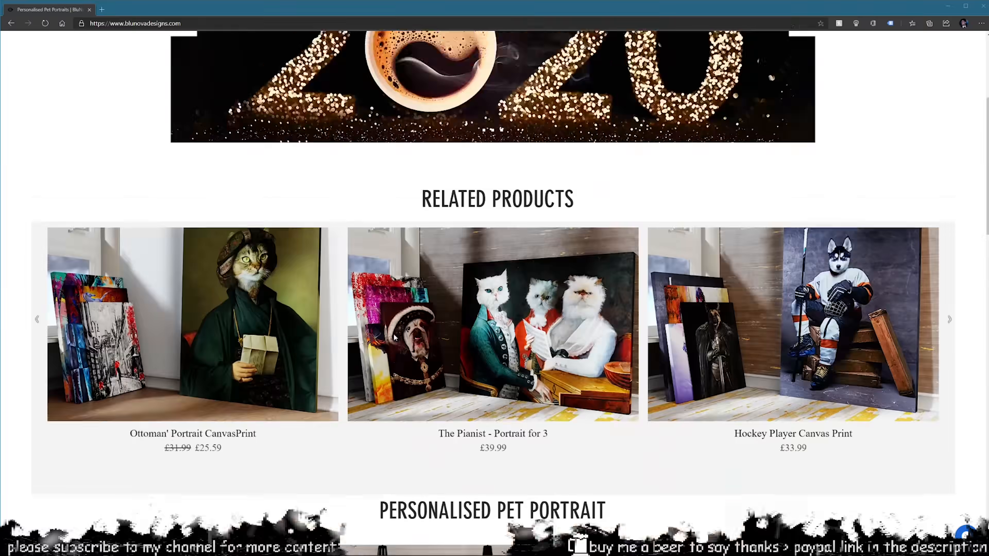
{"action": "left_click", "coordinate": [529, 105]}
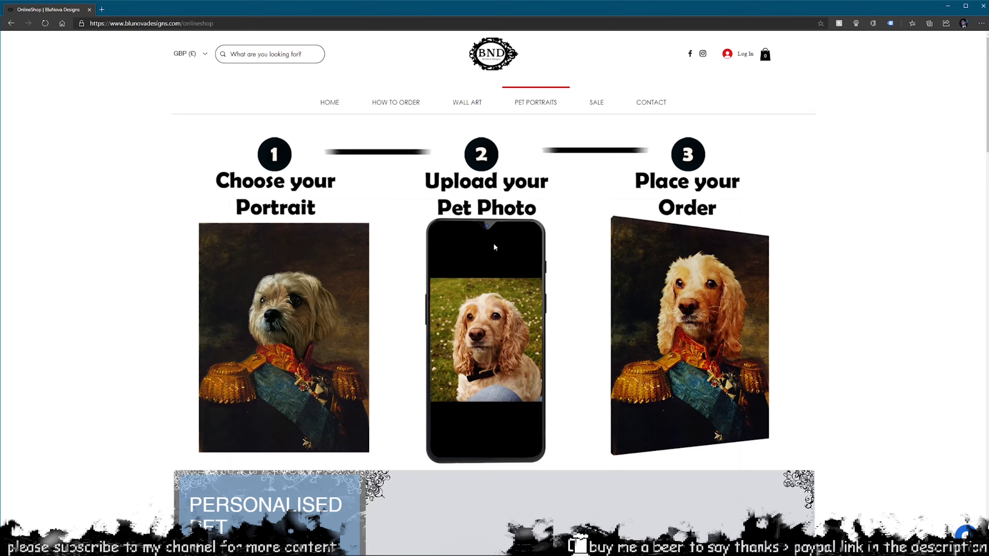
Scroll through the Pet Portraits product sections and its three ordering steps, then back to the top
{"action": "scroll", "coordinate": [493, 244], "scroll_direction": "down", "scroll_amount": 4}
{"action": "scroll", "coordinate": [485, 244], "scroll_direction": "up", "scroll_amount": 4}
{"action": "scroll", "coordinate": [572, 267], "scroll_direction": "down", "scroll_amount": 10}
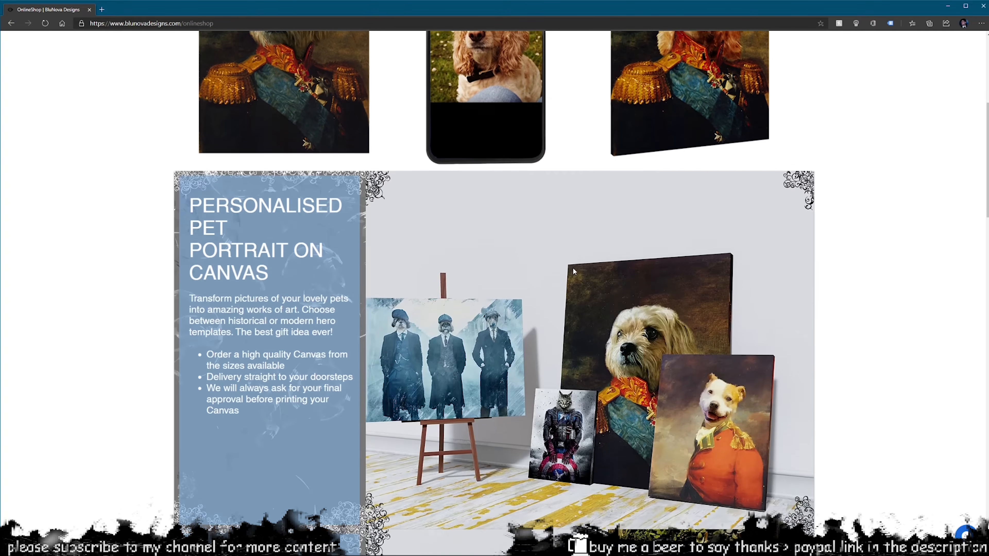
{"action": "scroll", "coordinate": [439, 246], "scroll_direction": "down", "scroll_amount": 11}
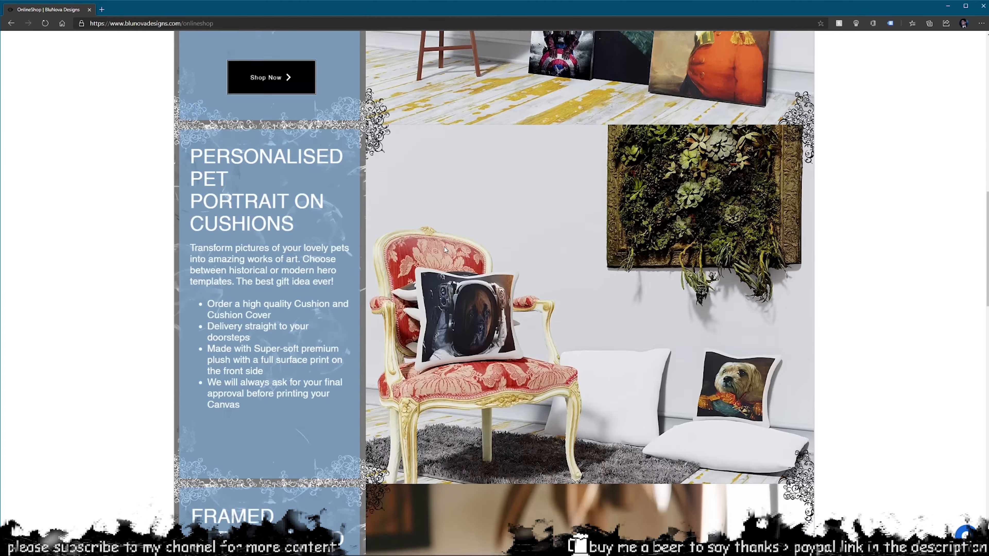
{"action": "scroll", "coordinate": [452, 248], "scroll_direction": "down", "scroll_amount": 14}
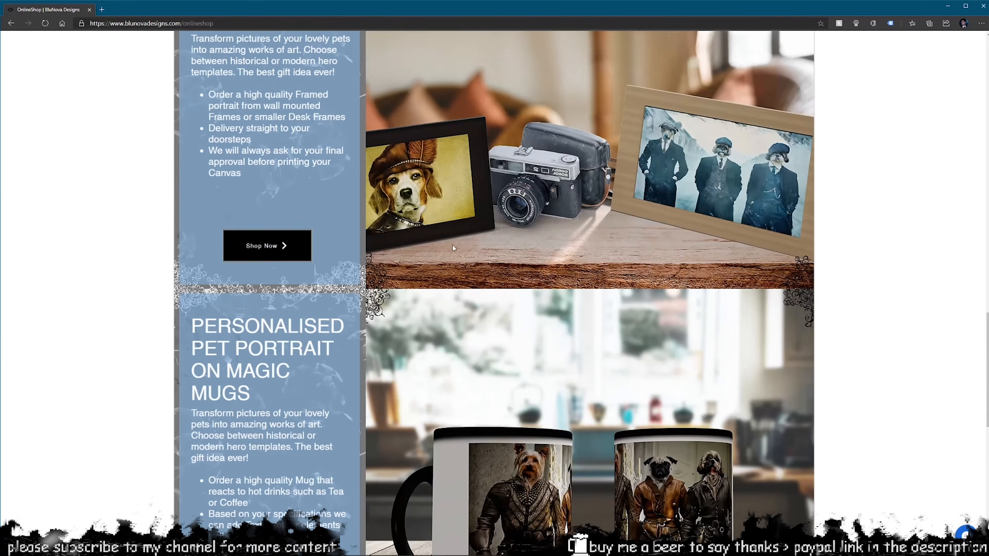
{"action": "scroll", "coordinate": [455, 245], "scroll_direction": "down", "scroll_amount": 8}
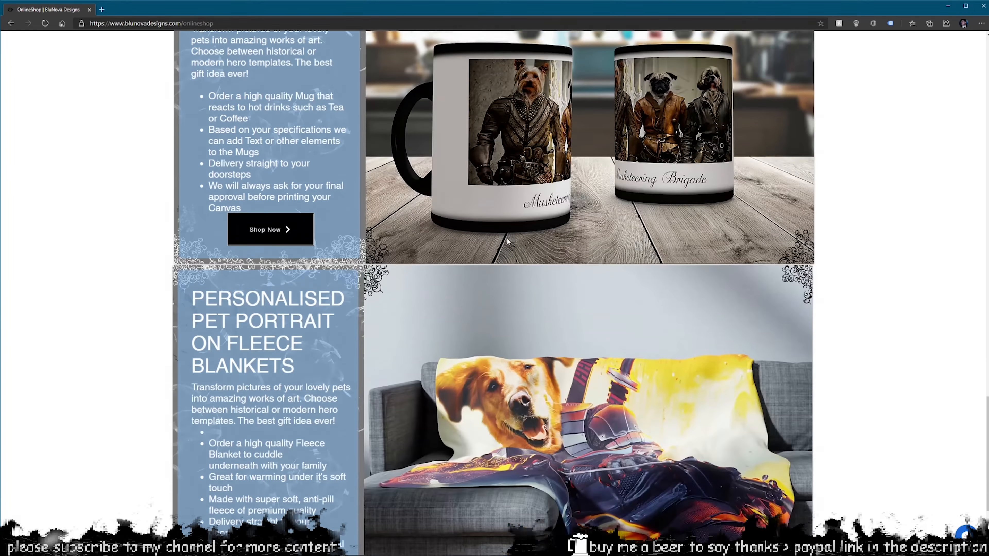
{"action": "scroll", "coordinate": [448, 251], "scroll_direction": "down", "scroll_amount": 4}
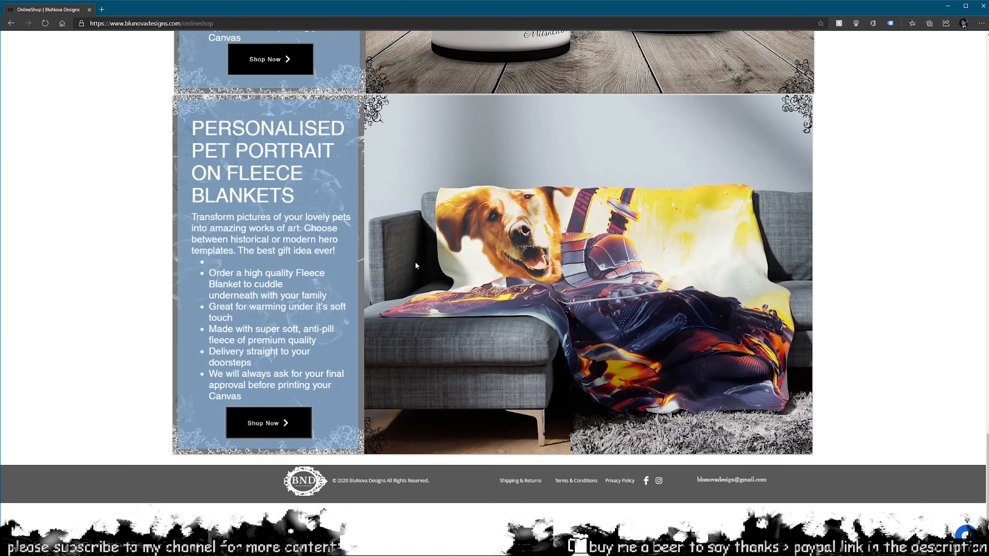
{"action": "scroll", "coordinate": [432, 266], "scroll_direction": "up", "scroll_amount": 20}
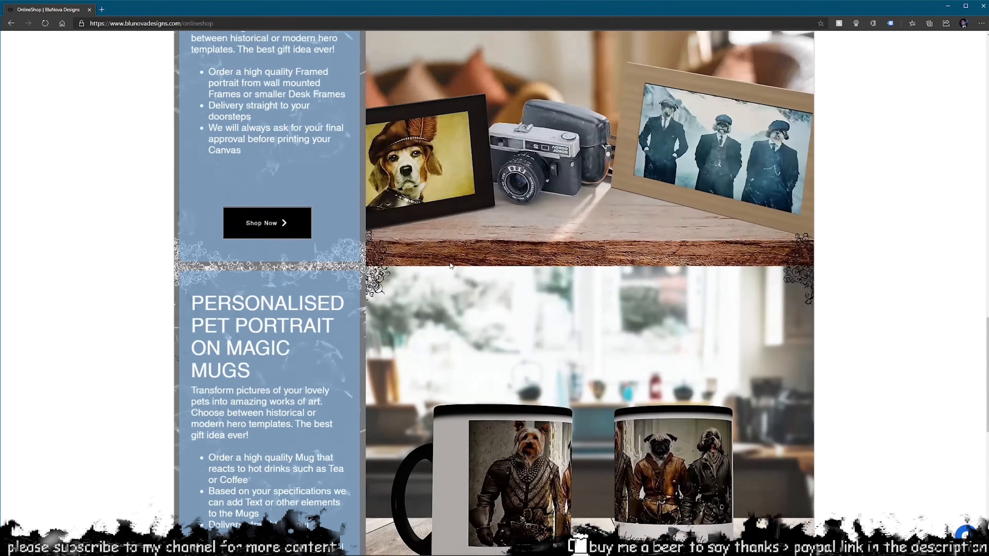
{"action": "scroll", "coordinate": [450, 265], "scroll_direction": "up", "scroll_amount": 20}
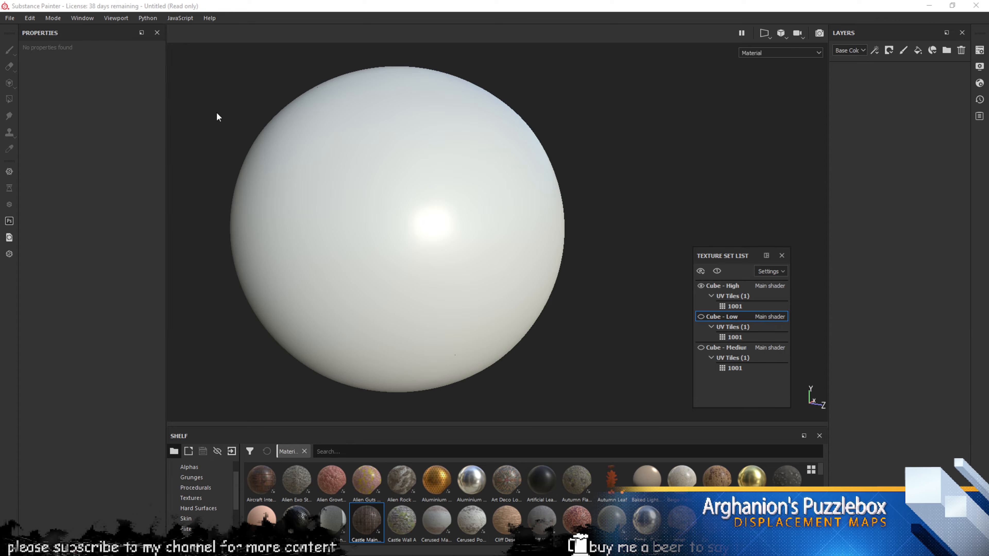
Hide Cube - High, show Cube - Low, and fill the sphere with Castle Main Gate
{"action": "left_click", "coordinate": [392, 3]}
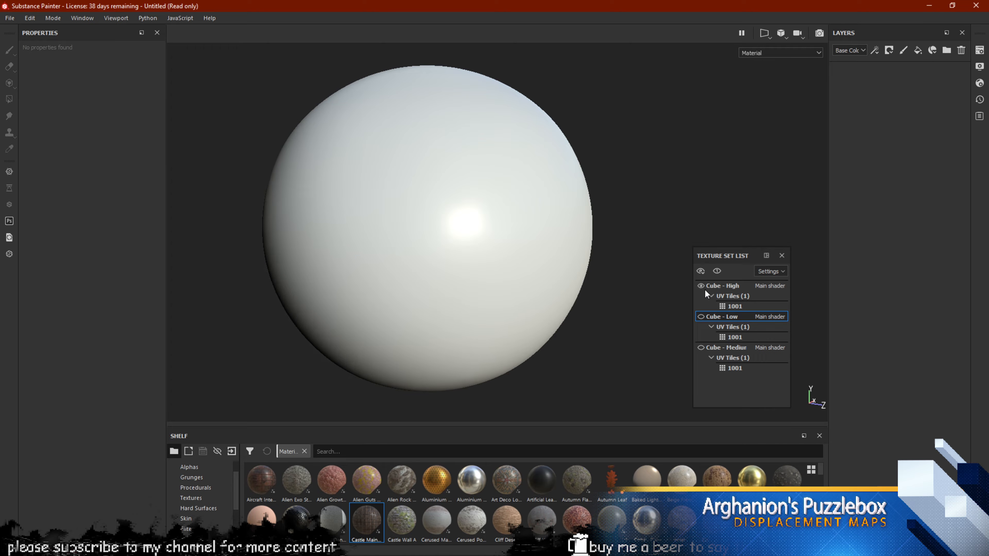
{"action": "left_click", "coordinate": [701, 286]}
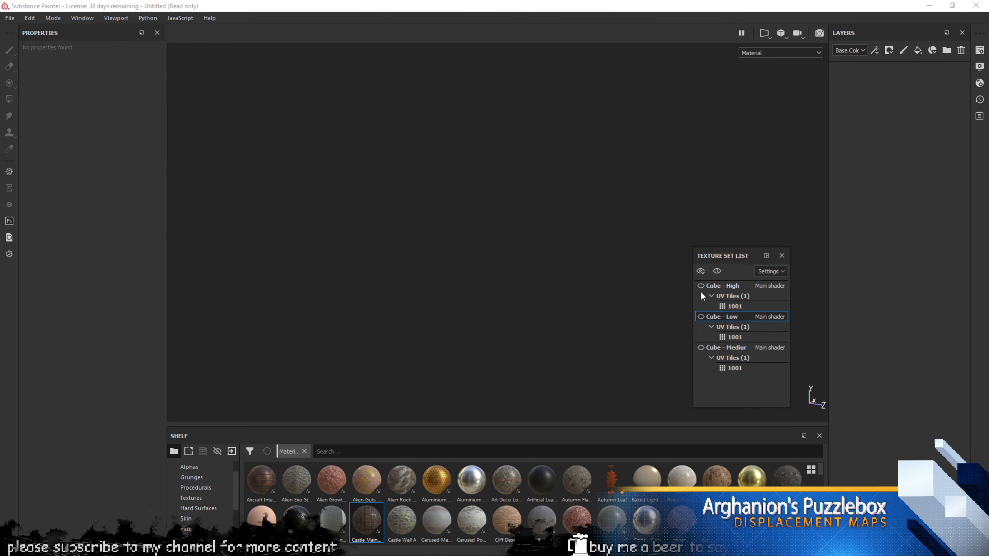
{"action": "left_click", "coordinate": [700, 317]}
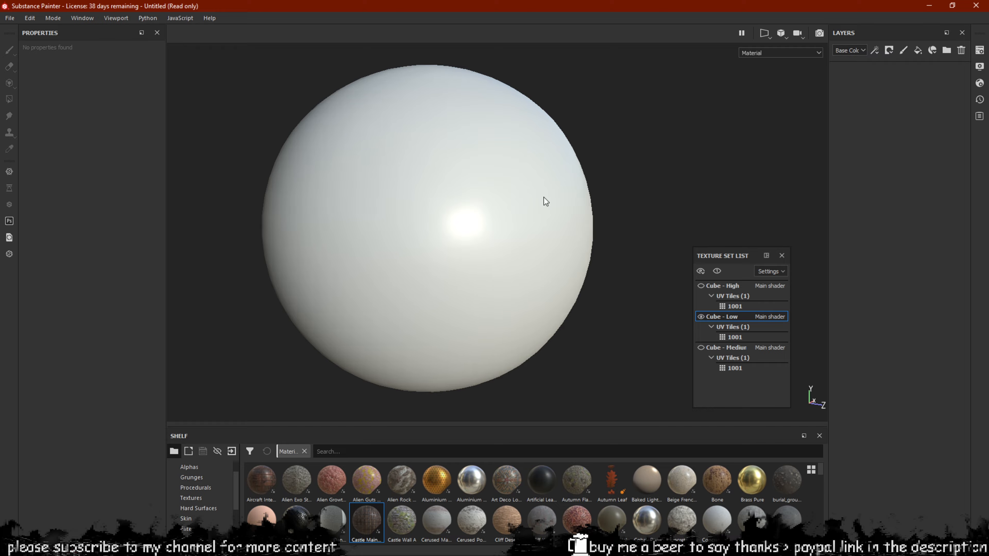
{"action": "middle_click_drag", "start_coordinate": [544, 197], "coordinate": [557, 185]}
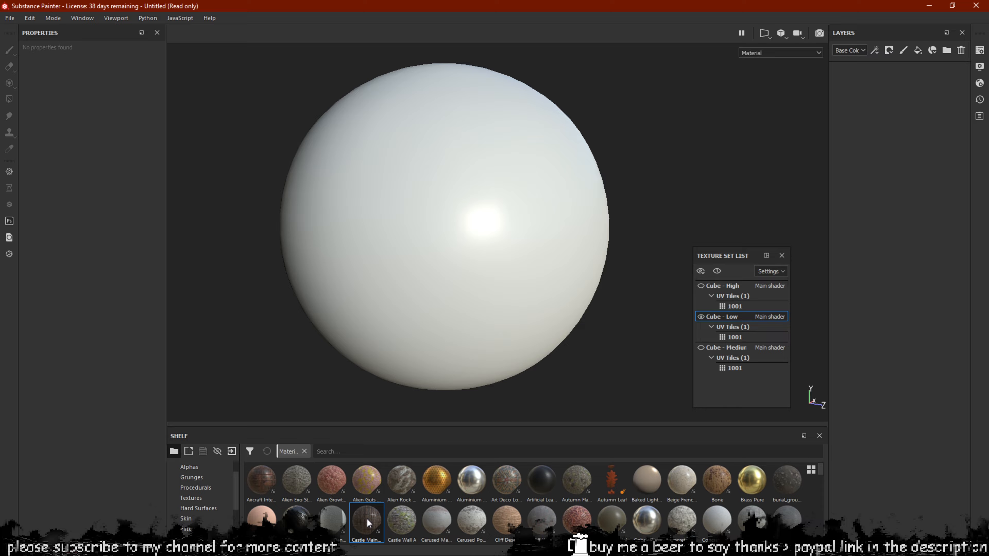
{"action": "left_click_drag", "start_coordinate": [367, 522], "coordinate": [861, 161]}
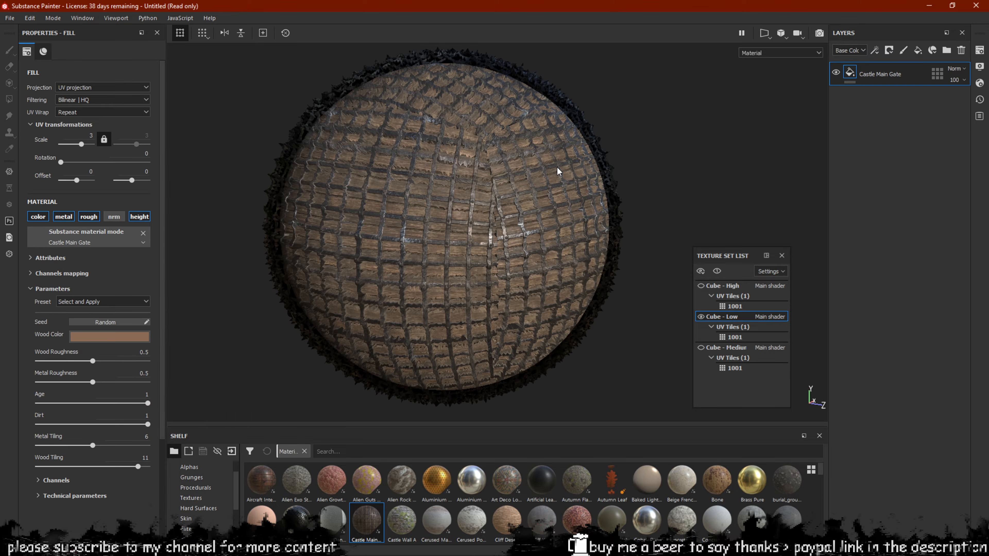
Frame the textured sphere and open Shader Settings, showing displacement scale 0.1 and subdivision 10.42
{"action": "scroll", "coordinate": [516, 173], "scroll_direction": "up", "scroll_amount": 4}
{"action": "left_click_drag", "start_coordinate": [516, 175], "coordinate": [393, 213], "text": "alt"}
{"action": "middle_click_drag", "start_coordinate": [393, 213], "coordinate": [448, 212], "text": "alt"}
{"action": "scroll", "coordinate": [447, 212], "scroll_direction": "up", "scroll_amount": 2}
{"action": "left_click_drag", "start_coordinate": [448, 212], "coordinate": [481, 226], "text": "alt"}
{"action": "left_click", "coordinate": [980, 83]}
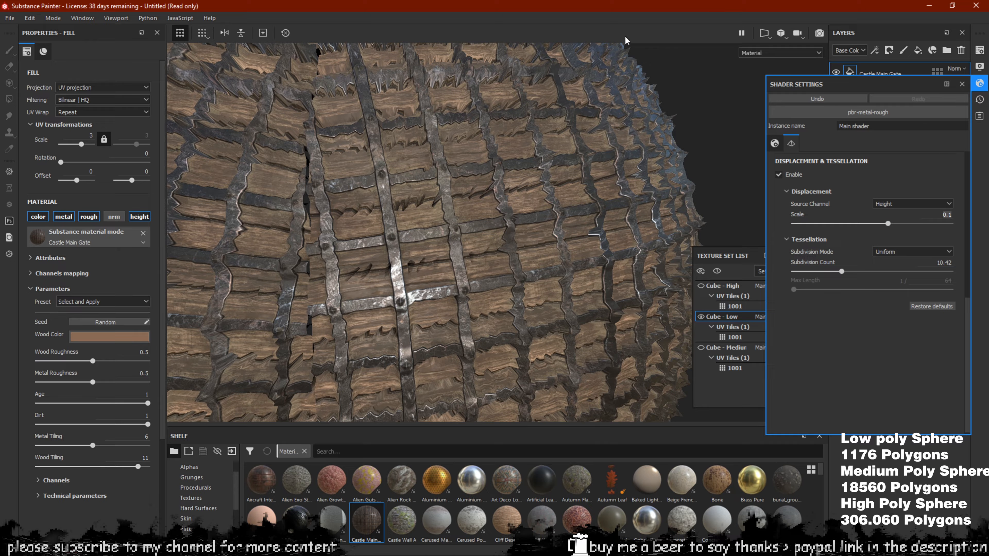
Set the displacement scale to 0 and the subdivision count to 1
{"action": "left_click_drag", "start_coordinate": [886, 215], "coordinate": [941, 214]}
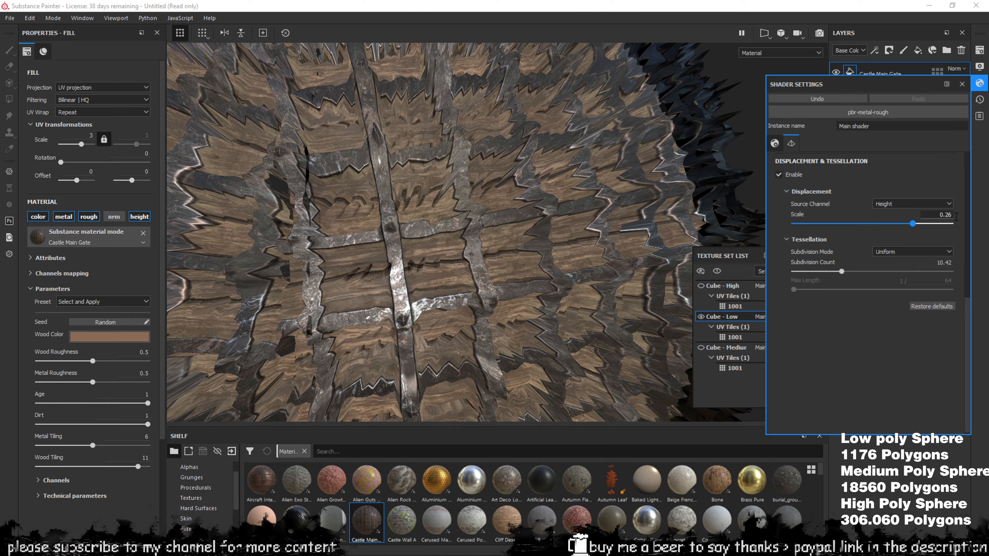
{"action": "type", "text": "0"}
{"action": "key", "text": "Return"}
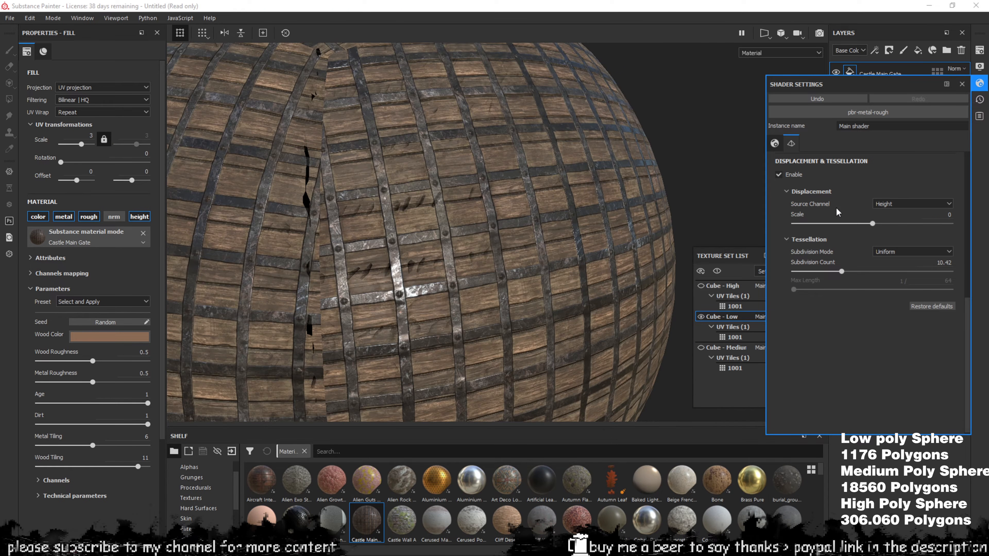
{"action": "left_click_drag", "start_coordinate": [795, 273], "coordinate": [790, 273]}
Raise the displacement scale to 0.06 and inspect the sphere from several angles
{"action": "right_click_drag", "start_coordinate": [481, 242], "coordinate": [574, 259], "text": "alt"}
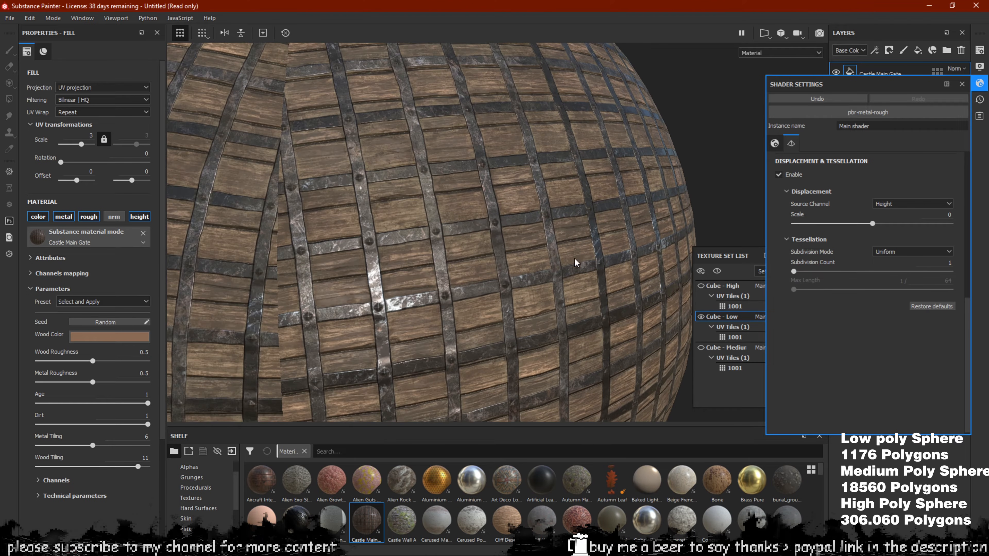
{"action": "left_click_drag", "start_coordinate": [506, 261], "coordinate": [631, 239], "text": "alt"}
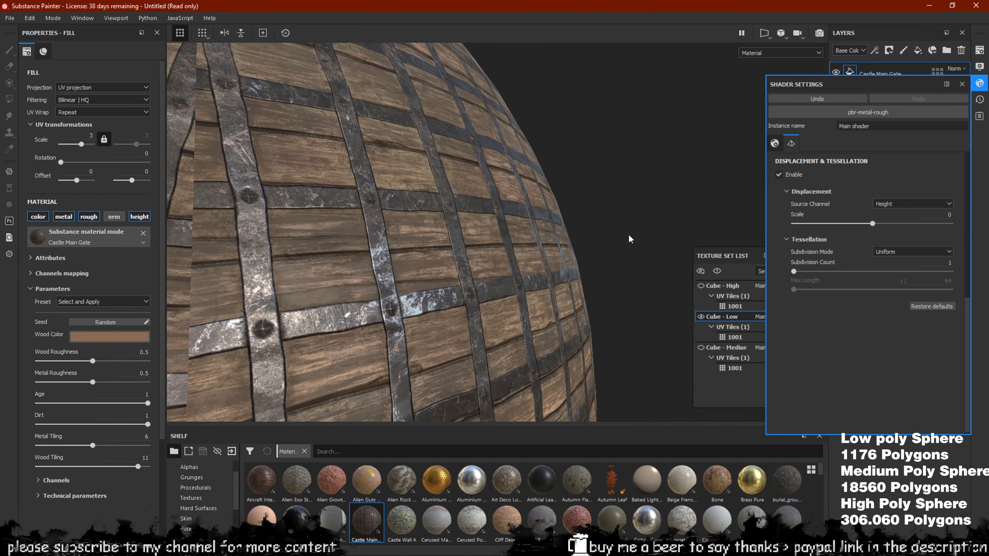
{"action": "left_click_drag", "start_coordinate": [533, 217], "coordinate": [640, 208], "text": "alt"}
{"action": "right_click_drag", "start_coordinate": [640, 208], "coordinate": [536, 219], "text": "alt"}
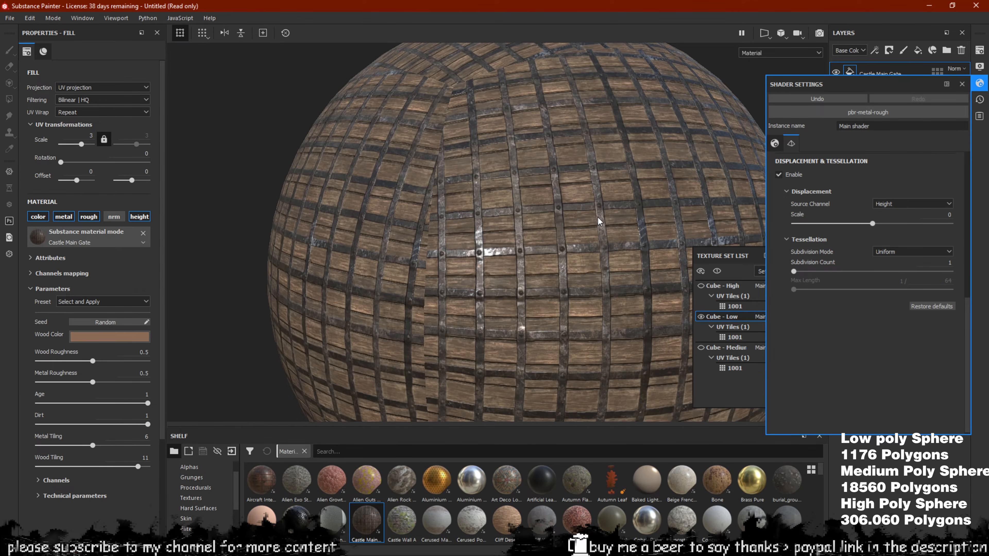
{"action": "middle_click_drag", "start_coordinate": [536, 219], "coordinate": [447, 203], "text": "alt"}
{"action": "right_click_drag", "start_coordinate": [509, 208], "coordinate": [528, 252], "text": "alt"}
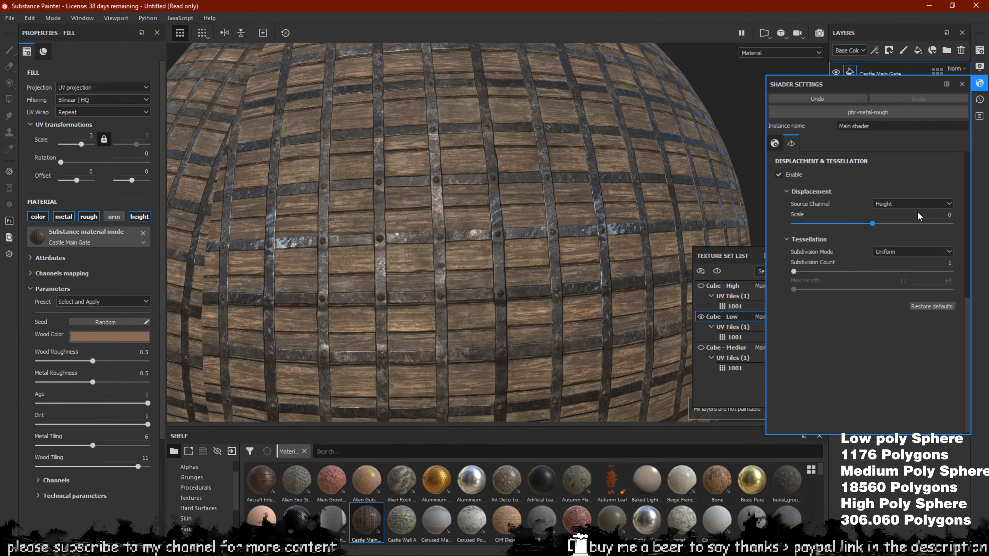
{"action": "left_click_drag", "start_coordinate": [879, 226], "coordinate": [881, 227]}
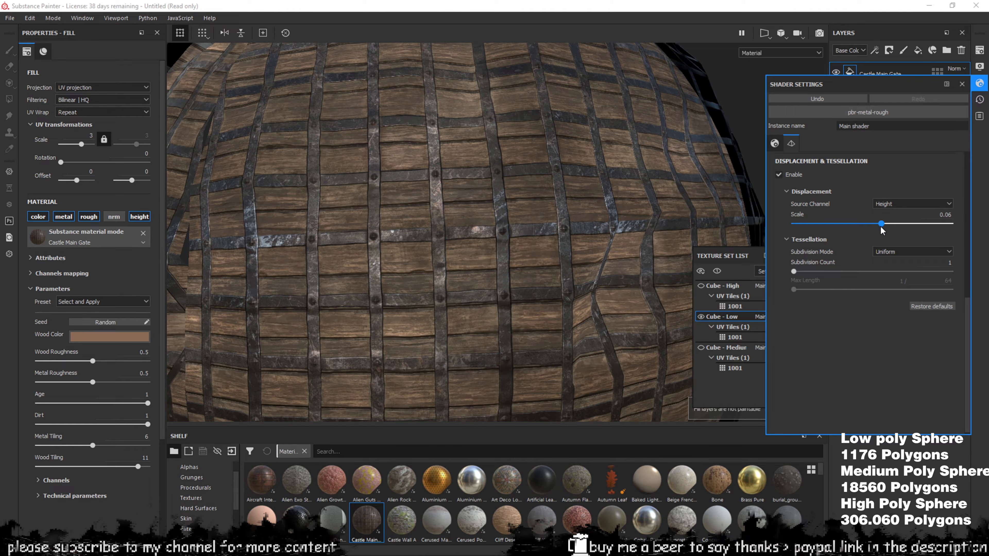
{"action": "left_click_drag", "start_coordinate": [479, 174], "coordinate": [505, 175], "text": "alt"}
{"action": "scroll", "coordinate": [506, 176], "scroll_direction": "down", "scroll_amount": 4}
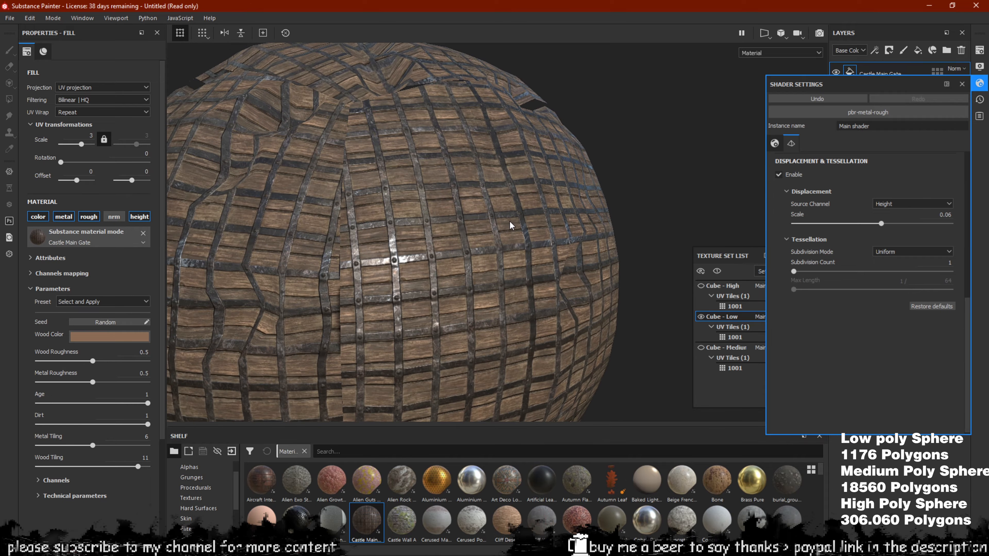
{"action": "scroll", "coordinate": [512, 224], "scroll_direction": "up", "scroll_amount": 2}
{"action": "left_click_drag", "start_coordinate": [488, 196], "coordinate": [456, 140], "text": "alt"}
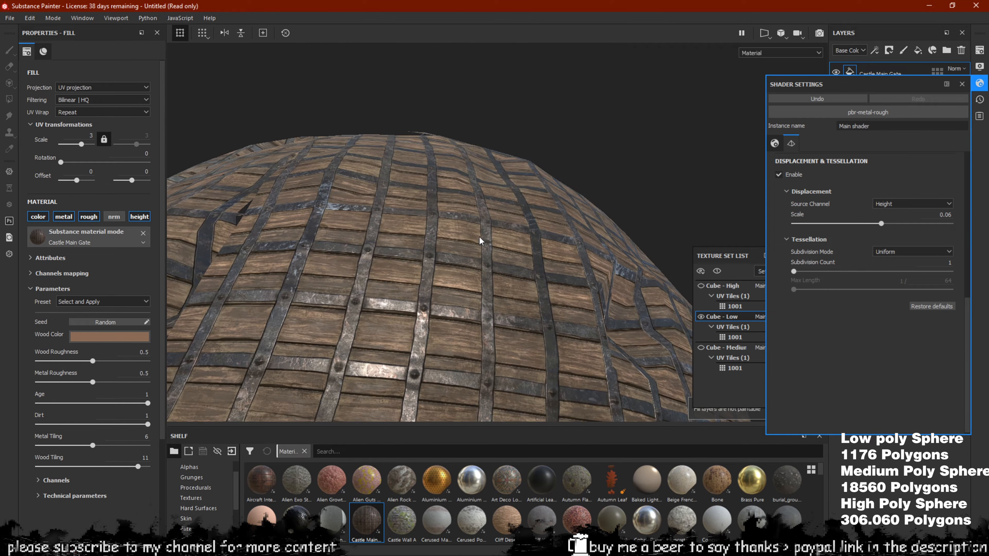
{"action": "left_click_drag", "start_coordinate": [481, 187], "coordinate": [494, 170], "text": "alt"}
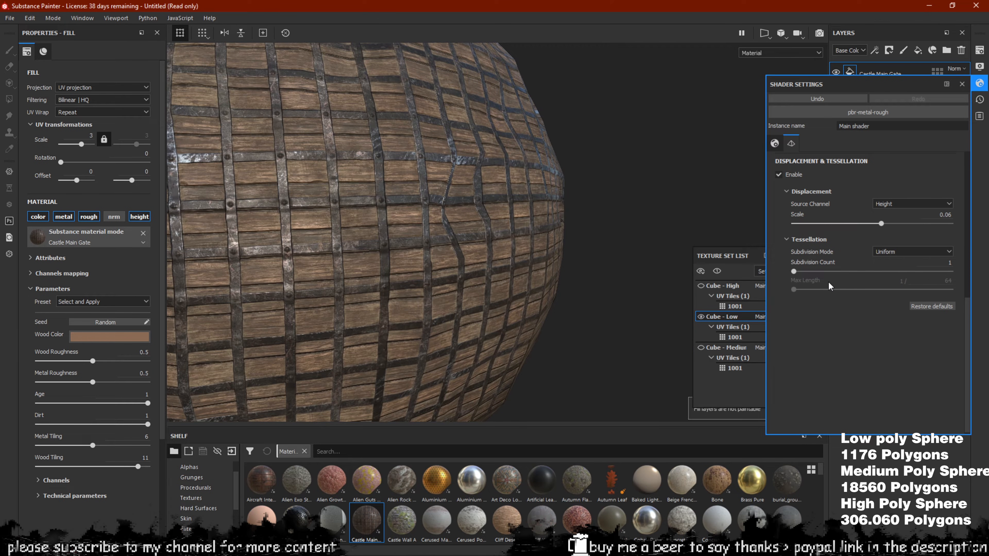
Raise the Uniform subdivision count to 32 and orbit over the raised wood-and-metal relief
{"action": "left_click_drag", "start_coordinate": [815, 271], "coordinate": [970, 285]}
{"action": "left_click_drag", "start_coordinate": [415, 254], "coordinate": [580, 199], "text": "alt"}
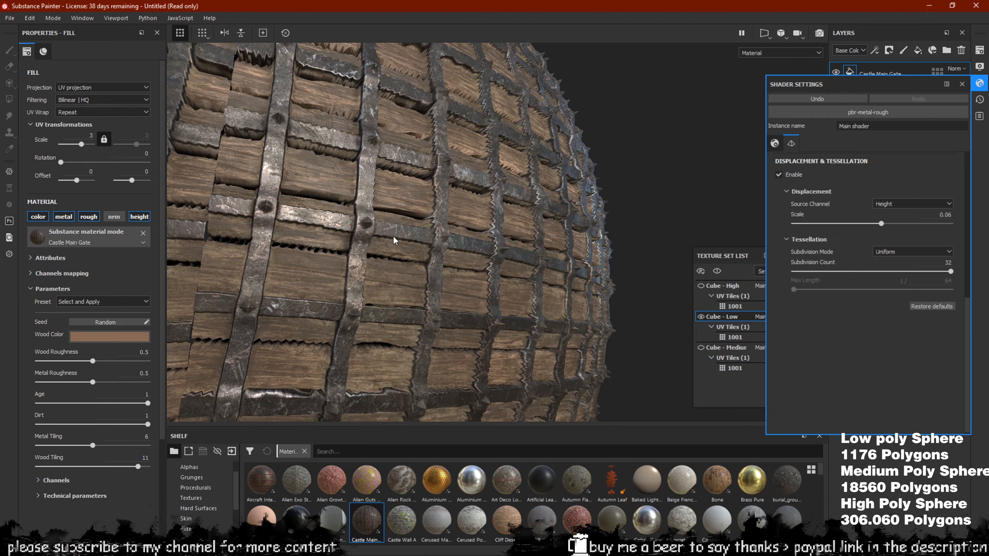
{"action": "left_click_drag", "start_coordinate": [533, 164], "coordinate": [545, 197], "text": "alt"}
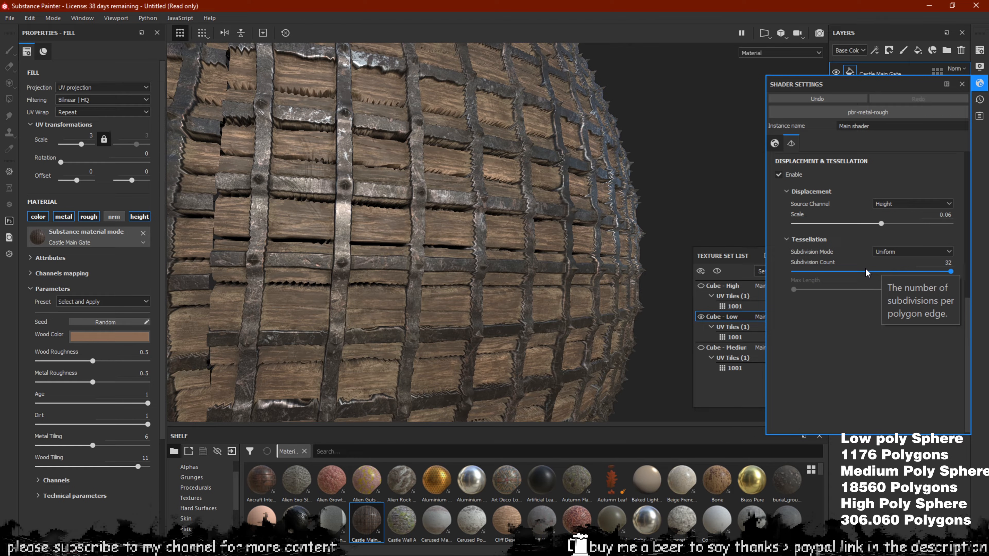
{"action": "left_click_drag", "start_coordinate": [495, 171], "coordinate": [468, 161], "text": "alt"}
{"action": "scroll", "coordinate": [469, 161], "scroll_direction": "down", "scroll_amount": 5}
{"action": "scroll", "coordinate": [532, 219], "scroll_direction": "up", "scroll_amount": 4}
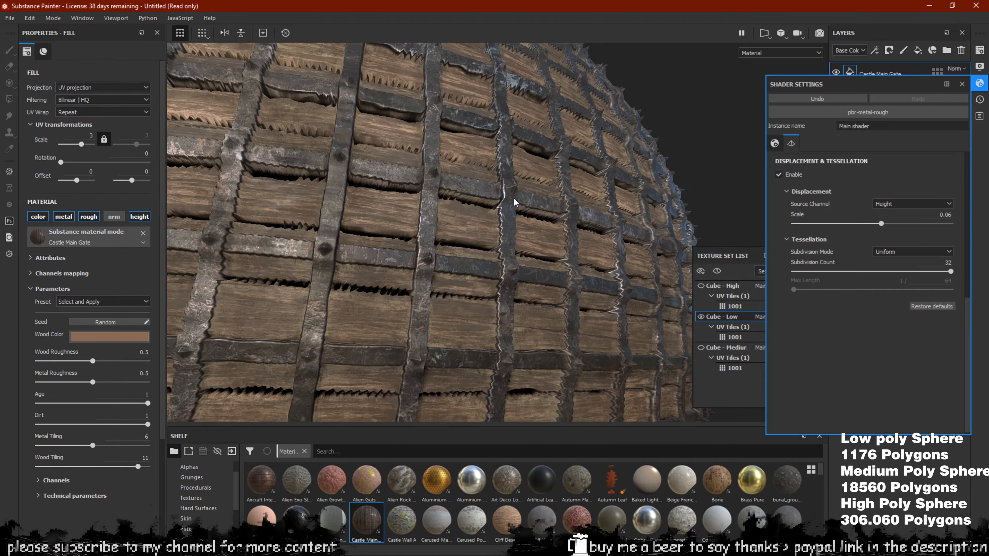
{"action": "left_click_drag", "start_coordinate": [495, 205], "coordinate": [469, 201], "text": "alt"}
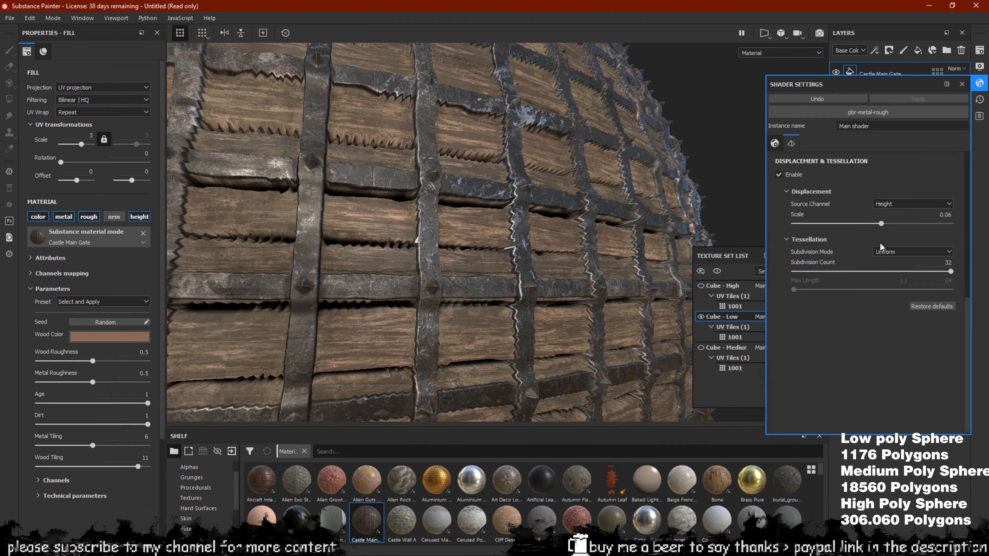
{"action": "left_click_drag", "start_coordinate": [549, 204], "coordinate": [661, 269], "text": "alt"}
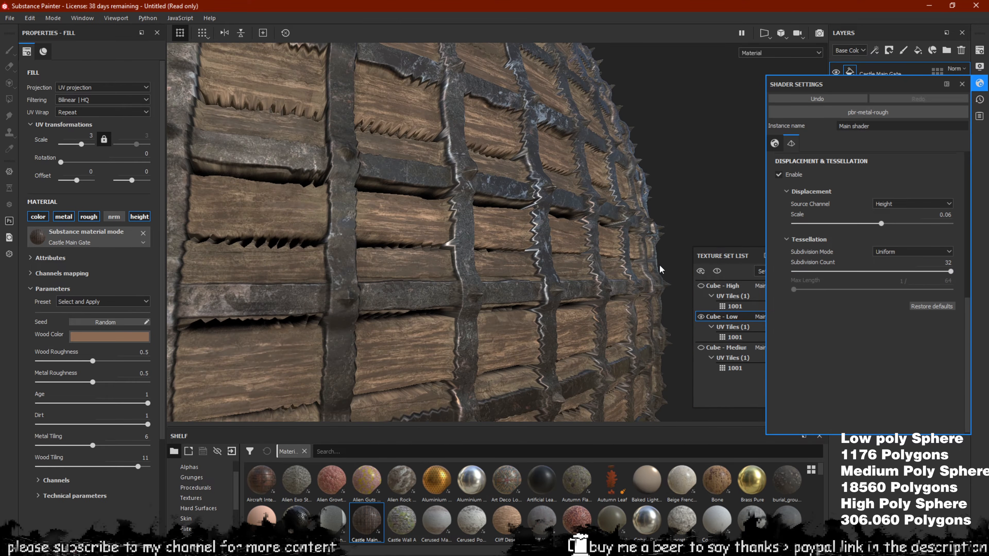
Pull the Texture Set List out from behind Shader Settings and zoom around the displaced sphere
{"action": "left_click_drag", "start_coordinate": [732, 259], "coordinate": [691, 253]}
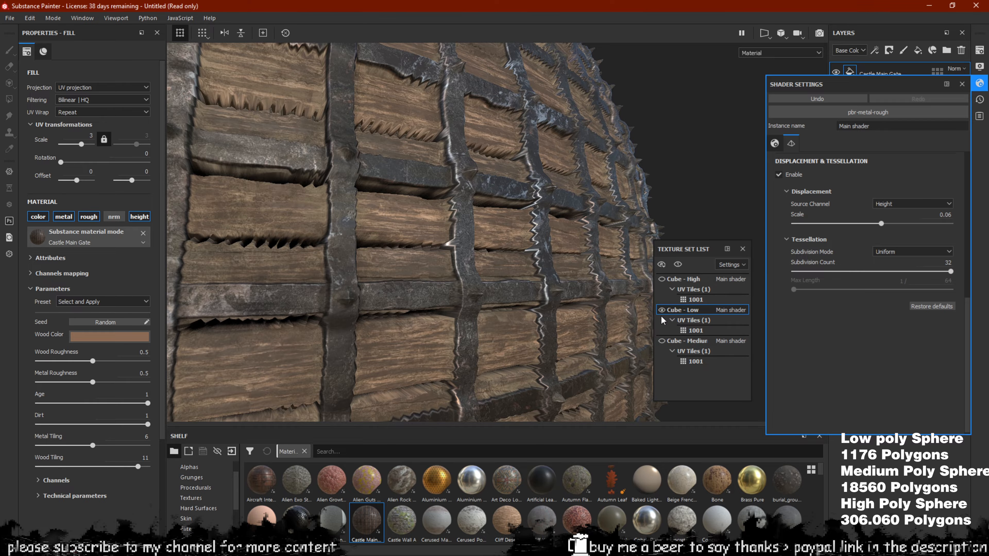
{"action": "scroll", "coordinate": [537, 190], "scroll_direction": "down", "scroll_amount": 1}
{"action": "left_click_drag", "start_coordinate": [537, 189], "coordinate": [502, 211], "text": "alt"}
{"action": "scroll", "coordinate": [546, 206], "scroll_direction": "down", "scroll_amount": 5}
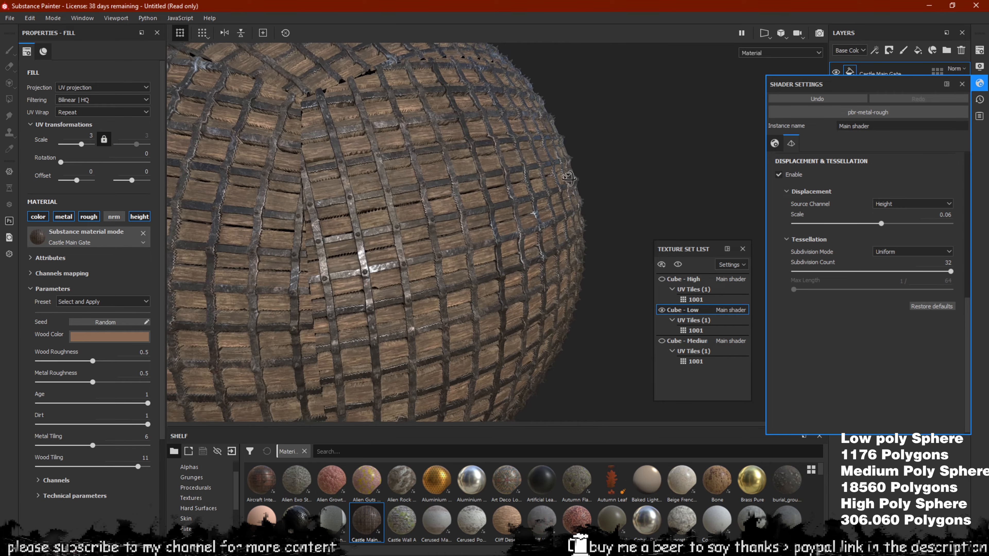
{"action": "scroll", "coordinate": [588, 199], "scroll_direction": "up", "scroll_amount": 6}
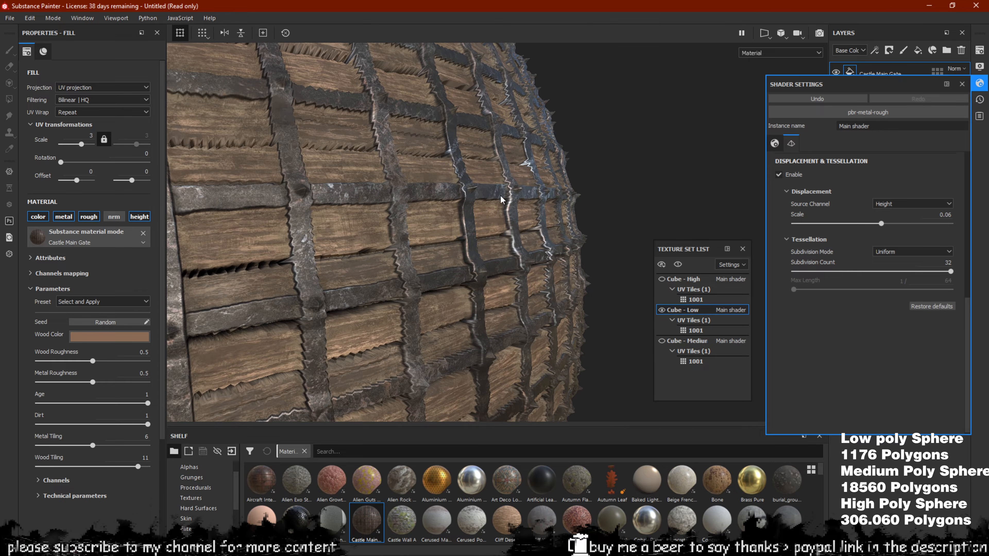
{"action": "scroll", "coordinate": [495, 174], "scroll_direction": "down", "scroll_amount": 4}
{"action": "scroll", "coordinate": [495, 174], "scroll_direction": "up", "scroll_amount": 2}
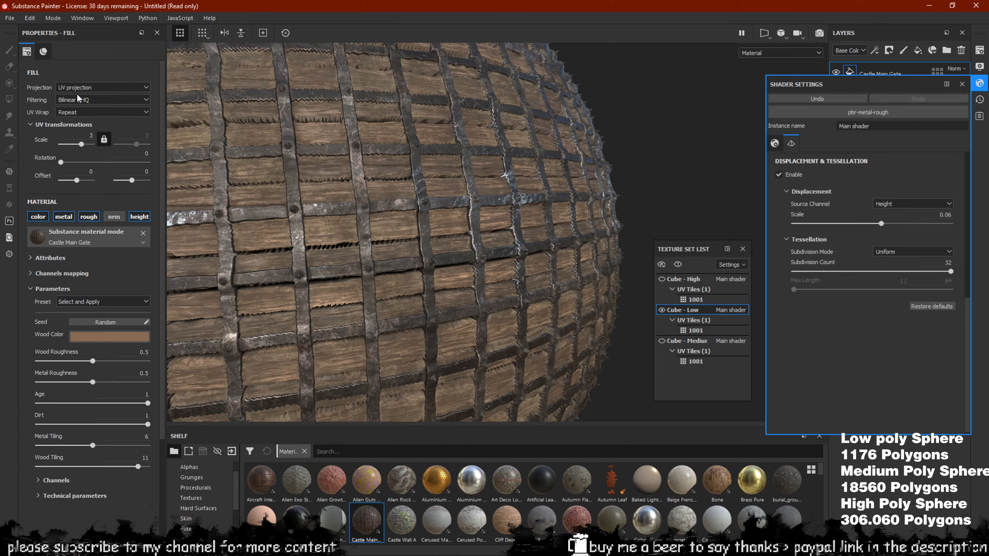
Set the Castle Main Gate fill's Projection to Tri-planar projection
{"action": "left_click", "coordinate": [81, 87]}
{"action": "left_click", "coordinate": [81, 112]}
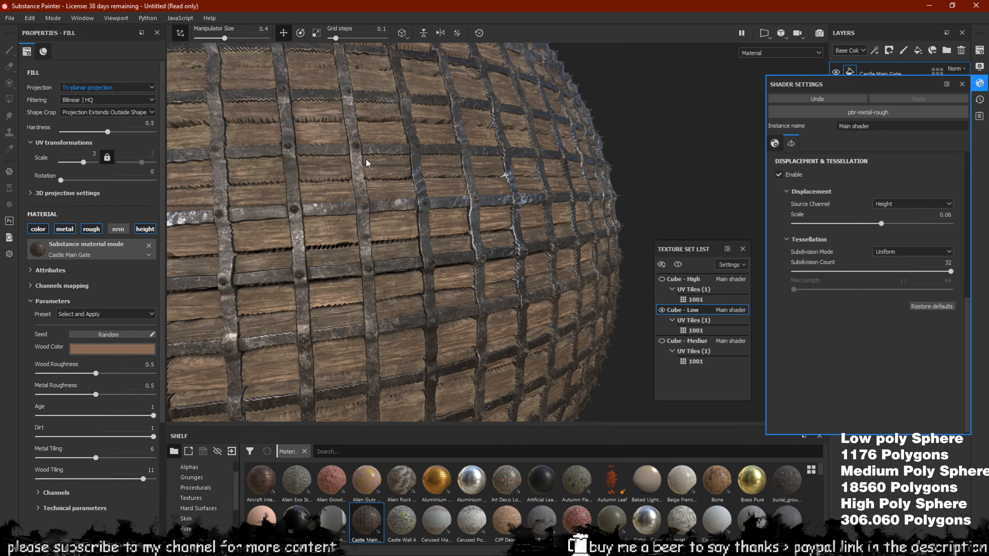
{"action": "left_click_drag", "start_coordinate": [366, 164], "coordinate": [576, 158], "text": "alt"}
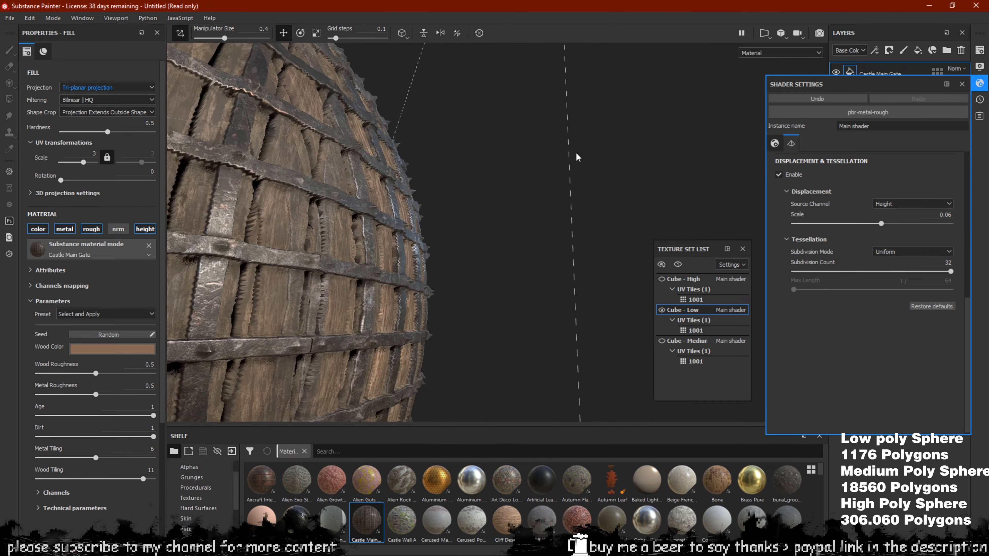
{"action": "scroll", "coordinate": [466, 248], "scroll_direction": "up", "scroll_amount": 5}
{"action": "left_click_drag", "start_coordinate": [466, 247], "coordinate": [466, 212], "text": "alt"}
Orbit around the sphere to inspect the jagged plank ends and iron bands
{"action": "scroll", "coordinate": [452, 262], "scroll_direction": "down", "scroll_amount": 7}
{"action": "scroll", "coordinate": [457, 255], "scroll_direction": "up", "scroll_amount": 4}
{"action": "left_click_drag", "start_coordinate": [458, 256], "coordinate": [546, 211], "text": "alt"}
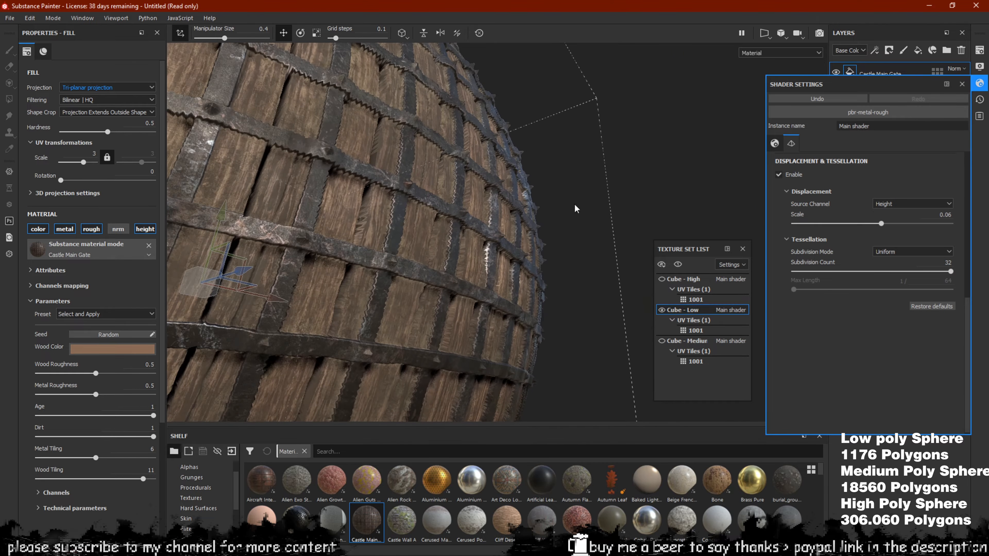
{"action": "left_click_drag", "start_coordinate": [423, 181], "coordinate": [475, 196], "text": "alt"}
{"action": "left_click_drag", "start_coordinate": [502, 165], "coordinate": [563, 194], "text": "alt"}
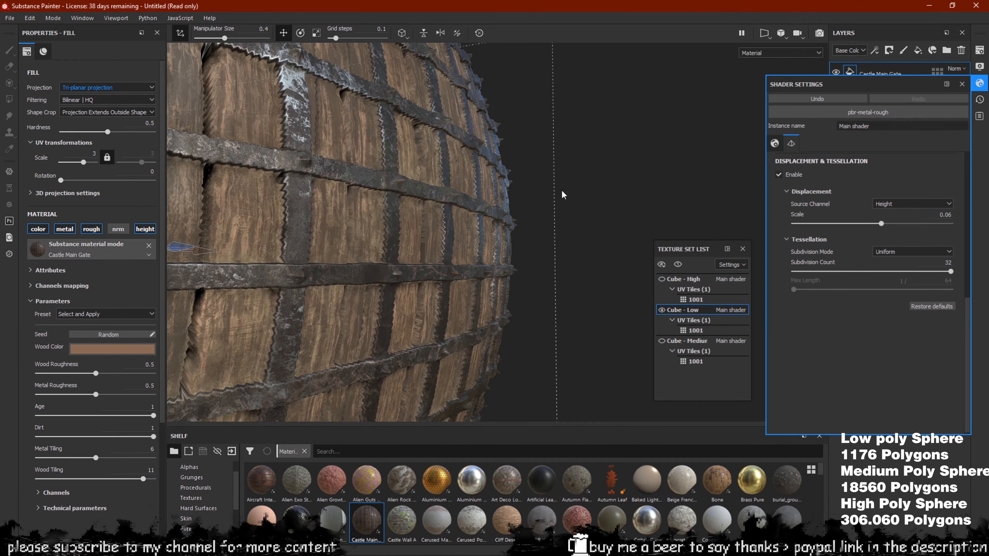
{"action": "left_click_drag", "start_coordinate": [530, 284], "coordinate": [541, 224], "text": "alt"}
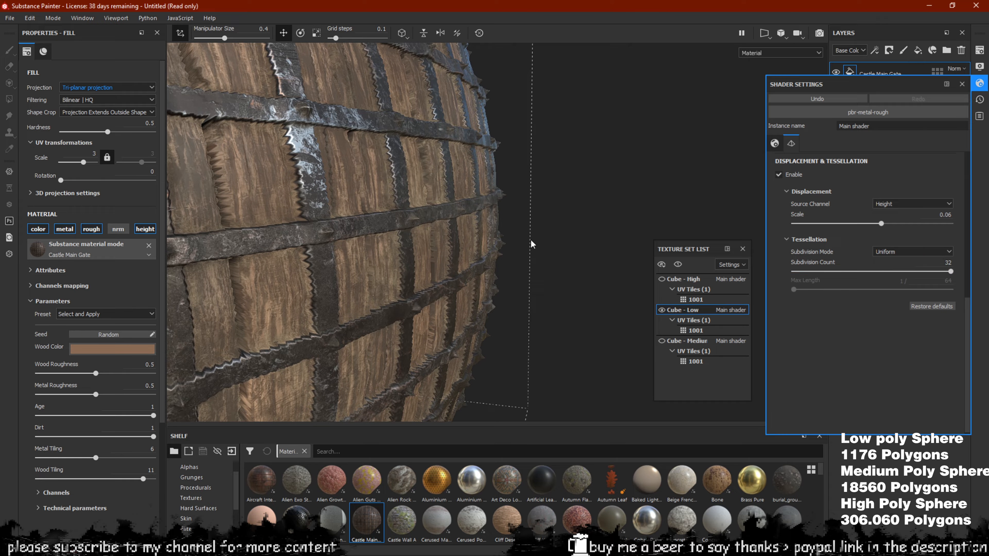
{"action": "left_click_drag", "start_coordinate": [473, 257], "coordinate": [436, 236], "text": "alt"}
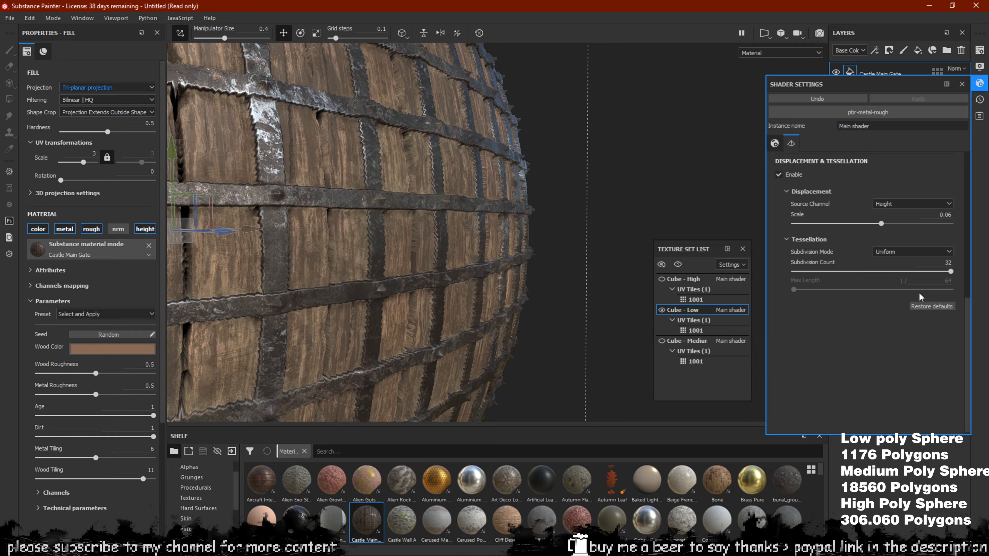
Drop the tessellation subdivision count from 32 to 1 and view the smoothed whole sphere
{"action": "left_click_drag", "start_coordinate": [871, 270], "coordinate": [761, 272]}
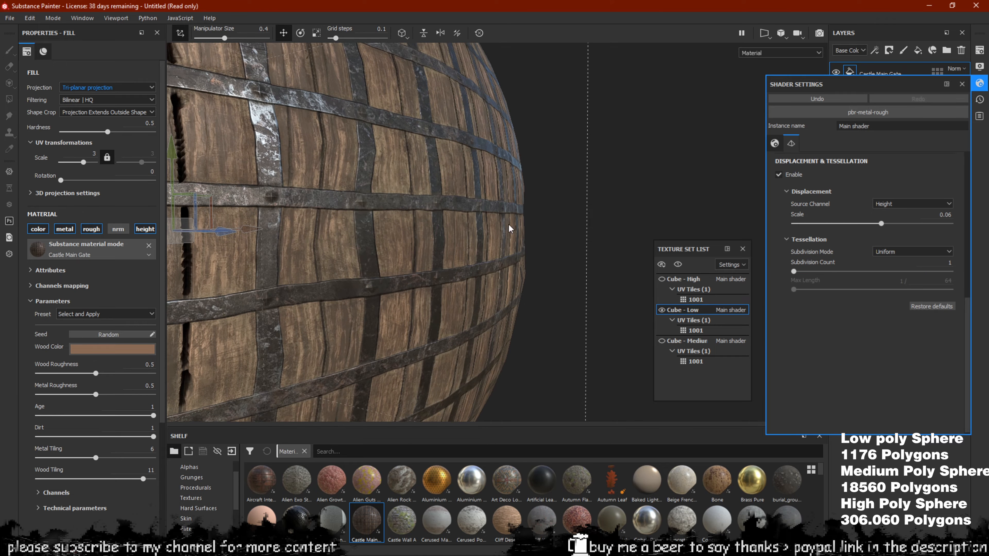
{"action": "scroll", "coordinate": [478, 226], "scroll_direction": "down", "scroll_amount": 4}
{"action": "left_click_drag", "start_coordinate": [478, 226], "coordinate": [443, 251], "text": "alt"}
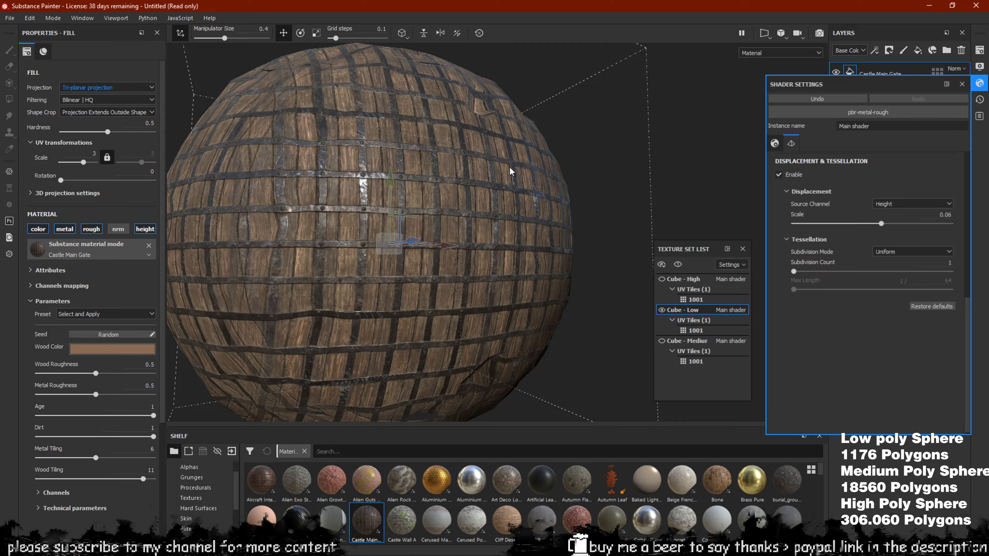
{"action": "left_click_drag", "start_coordinate": [510, 167], "coordinate": [556, 206], "text": "alt"}
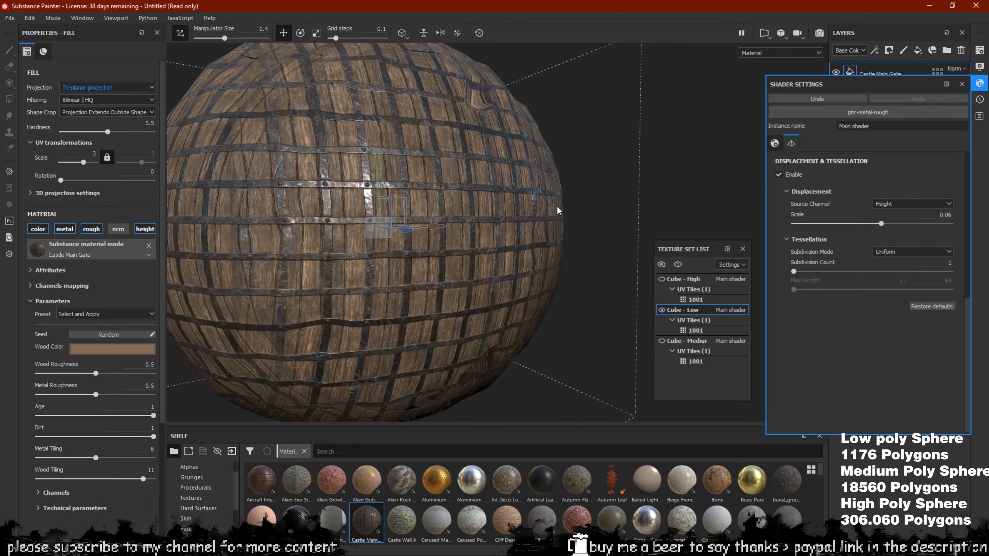
{"action": "left_click", "coordinate": [662, 310]}
{"action": "left_click", "coordinate": [662, 341]}
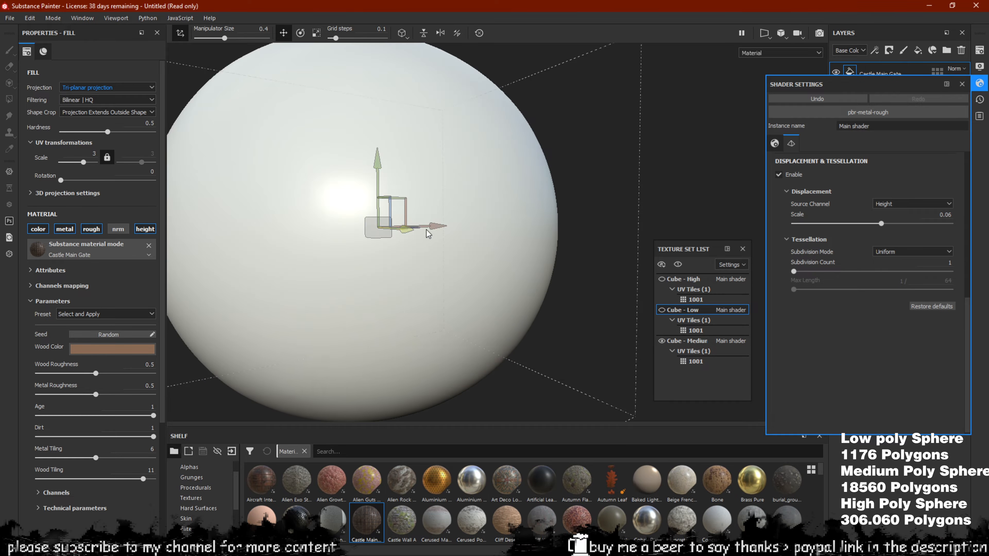
{"action": "scroll", "coordinate": [404, 229], "scroll_direction": "down", "scroll_amount": 2}
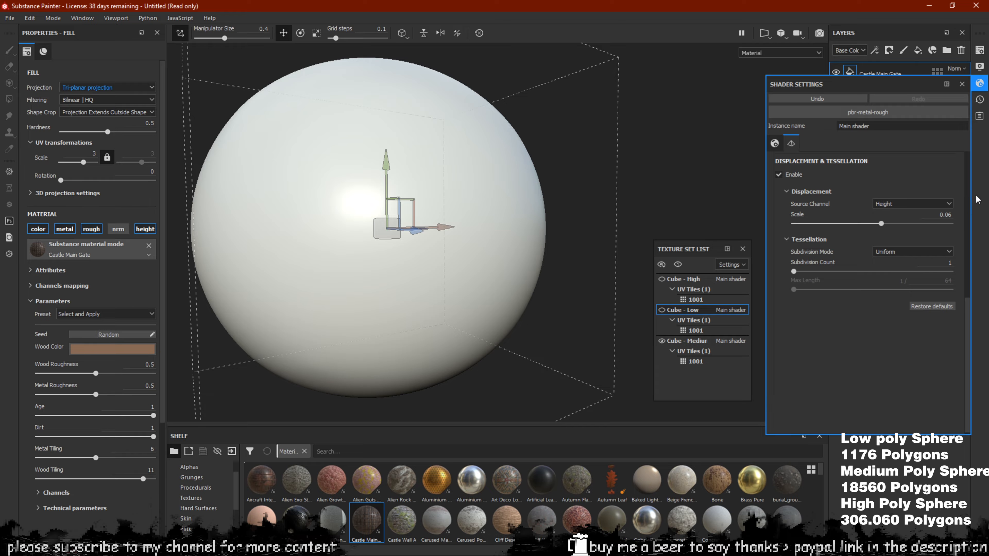
{"action": "left_click", "coordinate": [980, 84]}
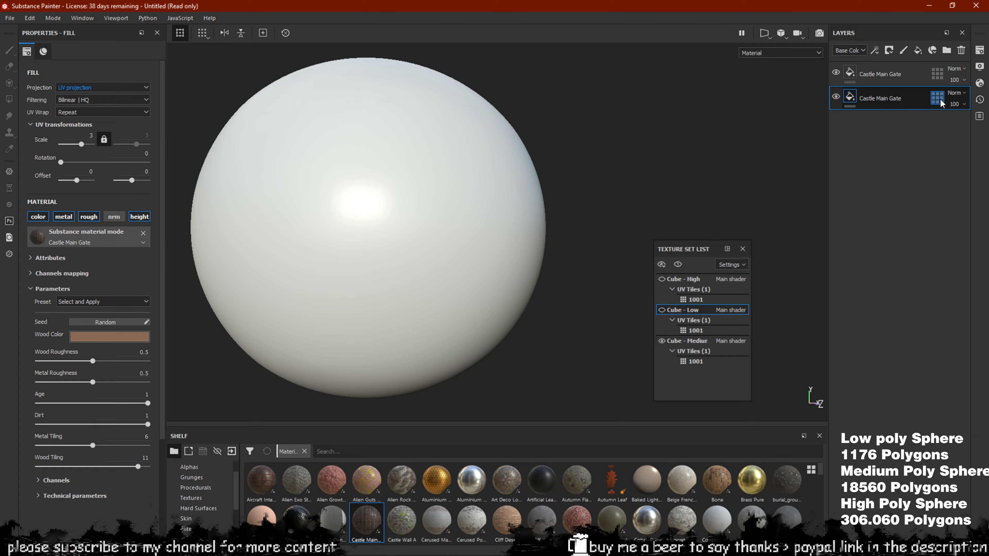
{"action": "left_click", "coordinate": [964, 50]}
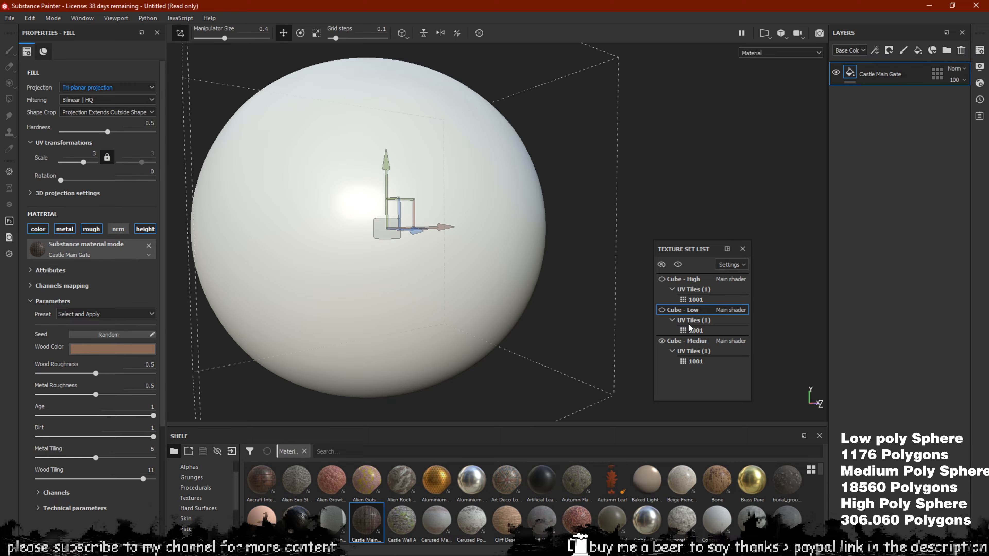
{"action": "left_click", "coordinate": [696, 338]}
{"action": "left_click_drag", "start_coordinate": [366, 526], "coordinate": [396, 179]}
{"action": "scroll", "coordinate": [445, 213], "scroll_direction": "up", "scroll_amount": 5}
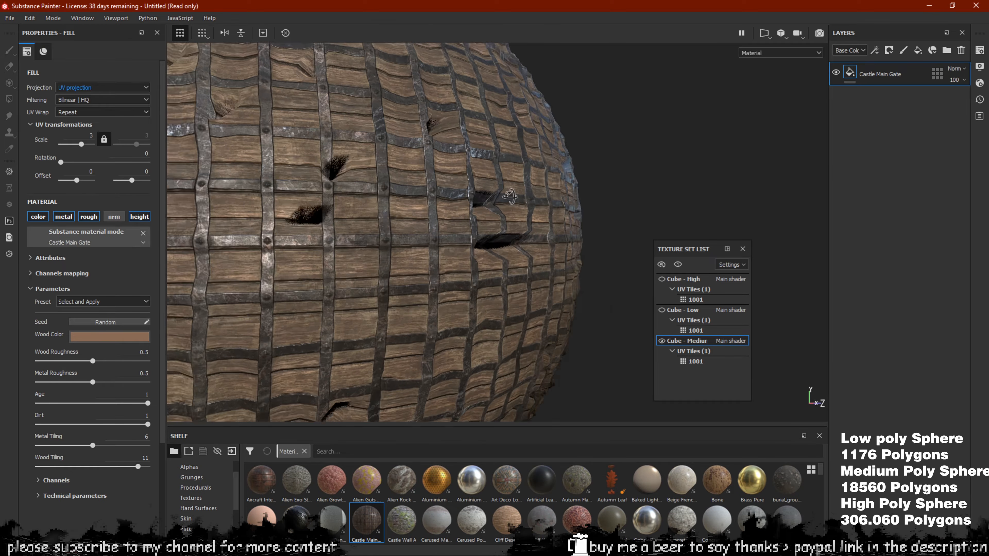
{"action": "left_click", "coordinate": [980, 83]}
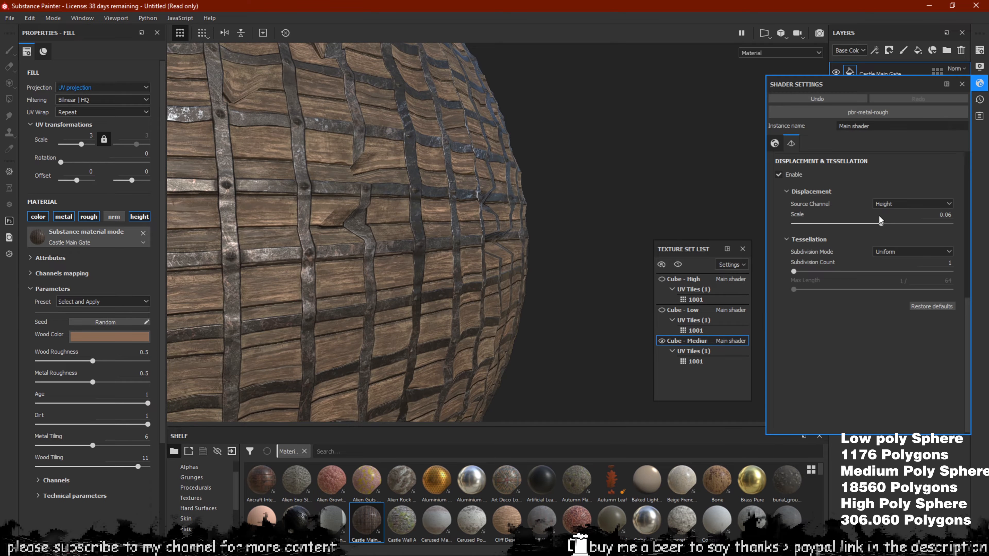
{"action": "left_click_drag", "start_coordinate": [469, 247], "coordinate": [410, 224], "text": "alt"}
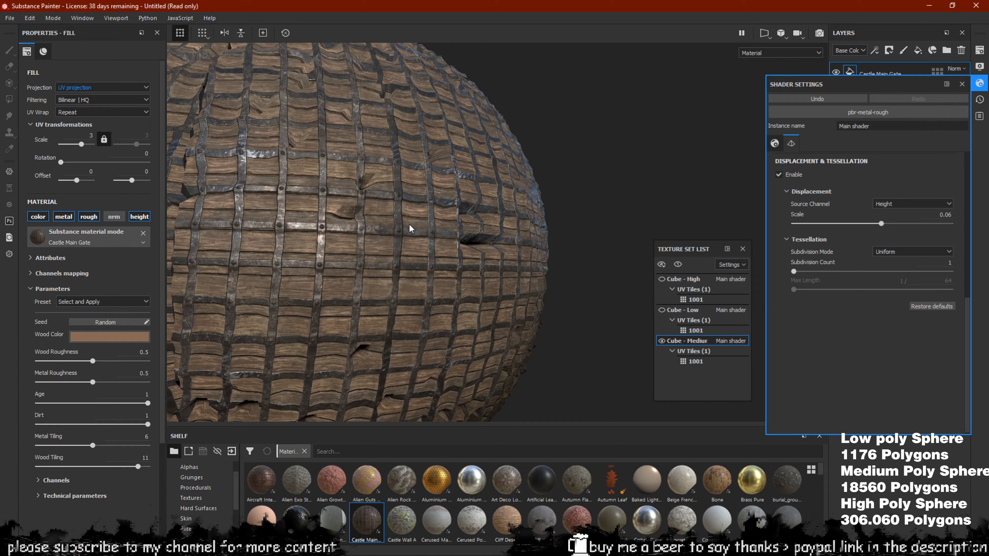
{"action": "left_click_drag", "start_coordinate": [458, 204], "coordinate": [480, 205], "text": "alt"}
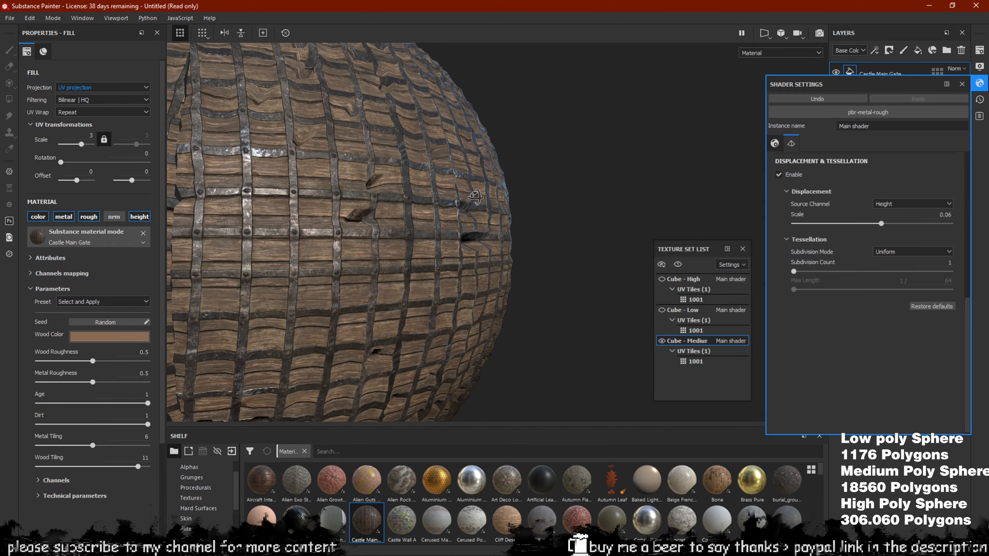
{"action": "left_click_drag", "start_coordinate": [796, 271], "coordinate": [823, 281]}
{"action": "scroll", "coordinate": [520, 239], "scroll_direction": "up", "scroll_amount": 5}
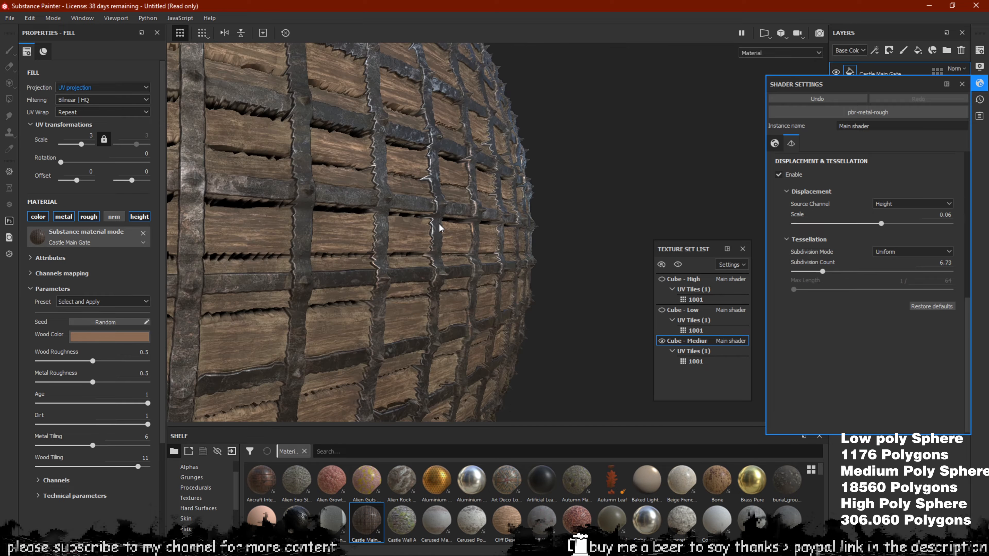
{"action": "left_click_drag", "start_coordinate": [521, 239], "coordinate": [491, 186], "text": "alt"}
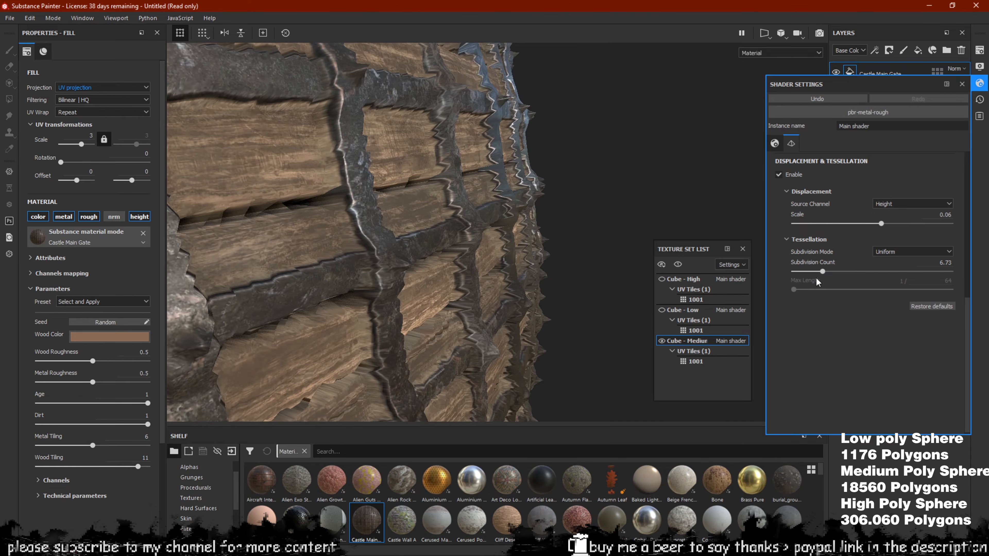
{"action": "left_click_drag", "start_coordinate": [828, 276], "coordinate": [938, 279]}
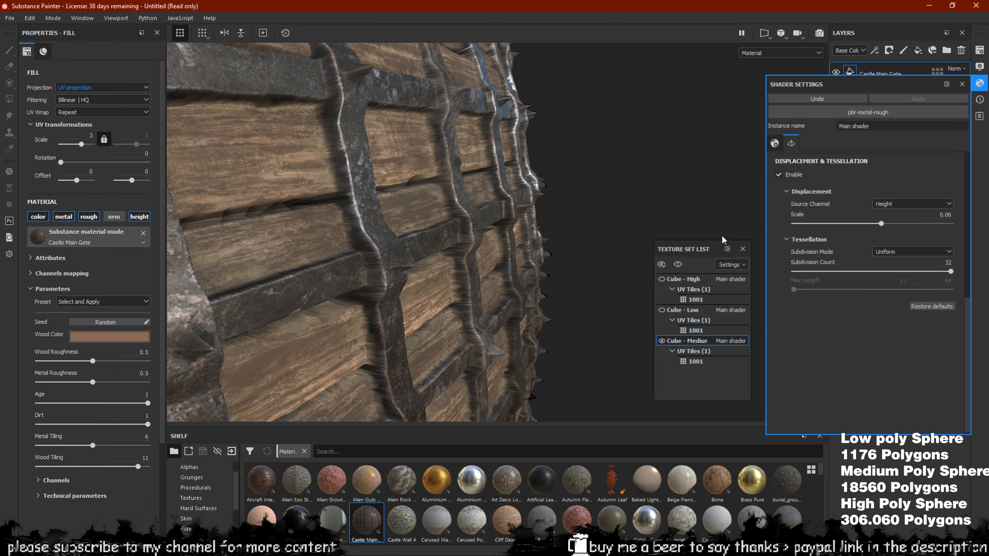
{"action": "scroll", "coordinate": [572, 227], "scroll_direction": "down", "scroll_amount": 4}
{"action": "left_click_drag", "start_coordinate": [563, 227], "coordinate": [469, 187], "text": "alt"}
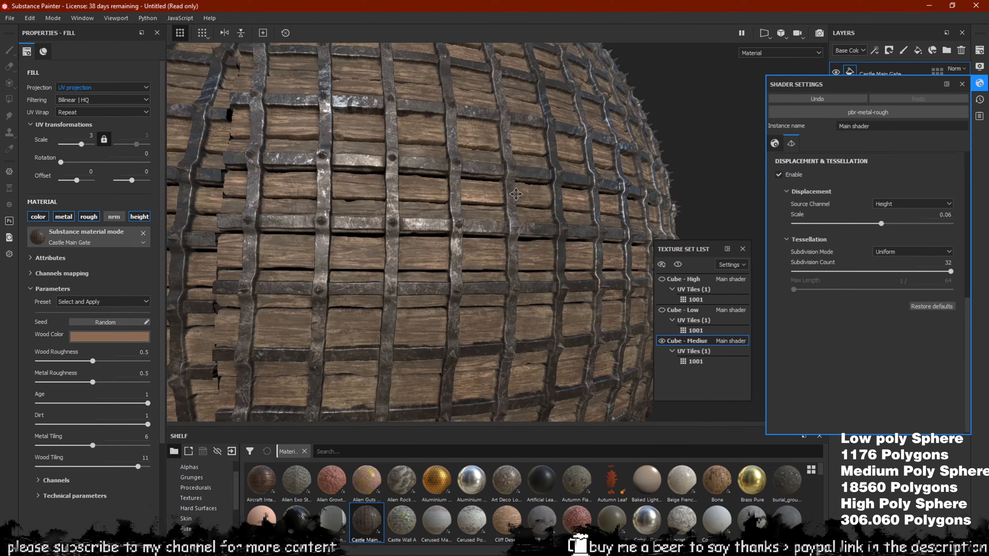
{"action": "middle_click_drag", "start_coordinate": [470, 187], "coordinate": [331, 239], "text": "alt"}
{"action": "scroll", "coordinate": [335, 238], "scroll_direction": "down", "scroll_amount": 4}
{"action": "scroll", "coordinate": [346, 232], "scroll_direction": "up", "scroll_amount": 4}
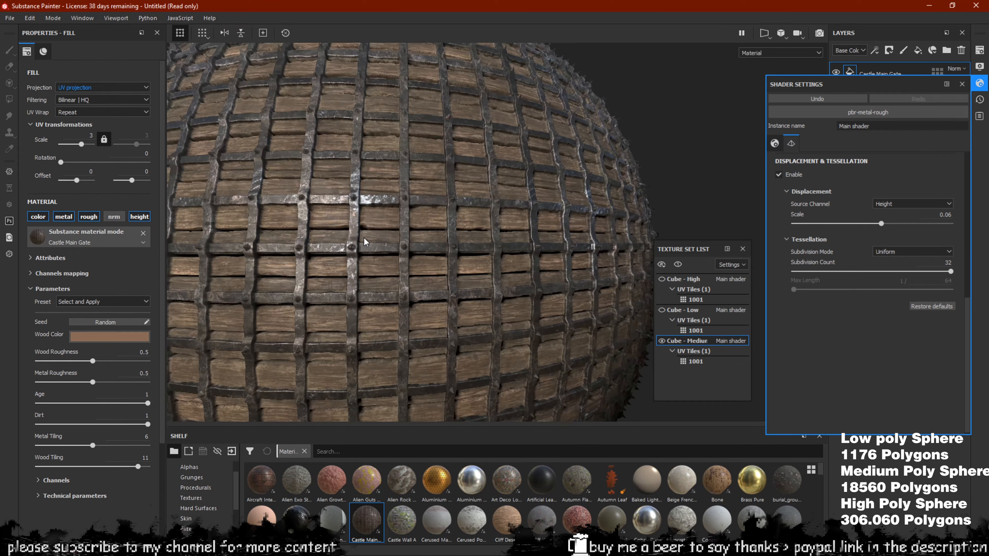
{"action": "left_click_drag", "start_coordinate": [364, 238], "coordinate": [459, 275], "text": "alt"}
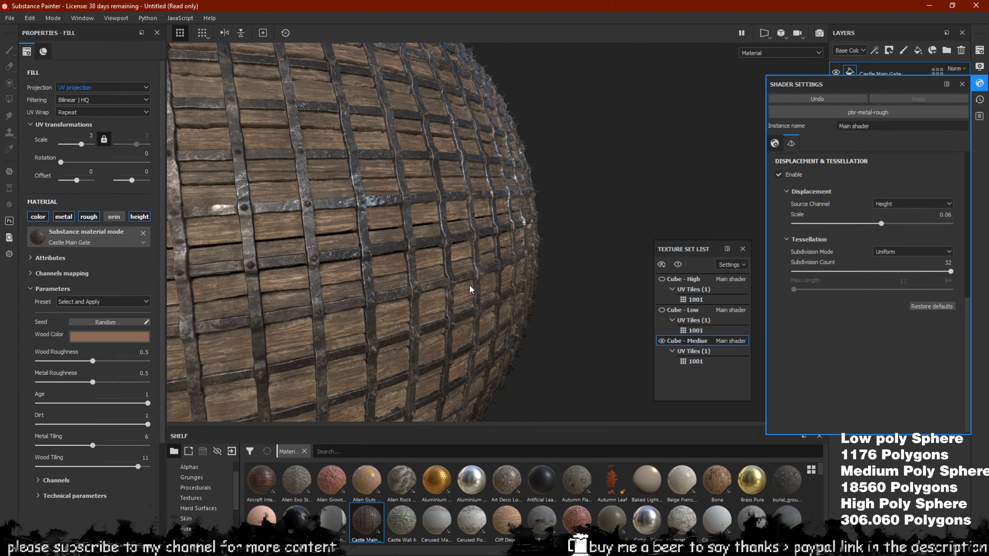
{"action": "scroll", "coordinate": [469, 285], "scroll_direction": "down", "scroll_amount": 4}
{"action": "right_click_drag", "start_coordinate": [382, 274], "coordinate": [391, 283], "text": "shift"}
{"action": "scroll", "coordinate": [400, 273], "scroll_direction": "up", "scroll_amount": 4}
{"action": "left_click_drag", "start_coordinate": [391, 303], "coordinate": [392, 225], "text": "alt"}
{"action": "scroll", "coordinate": [415, 233], "scroll_direction": "up", "scroll_amount": 2}
{"action": "right_click_drag", "start_coordinate": [392, 225], "coordinate": [456, 258], "text": "shift"}
{"action": "left_click_drag", "start_coordinate": [486, 250], "coordinate": [542, 203], "text": "alt"}
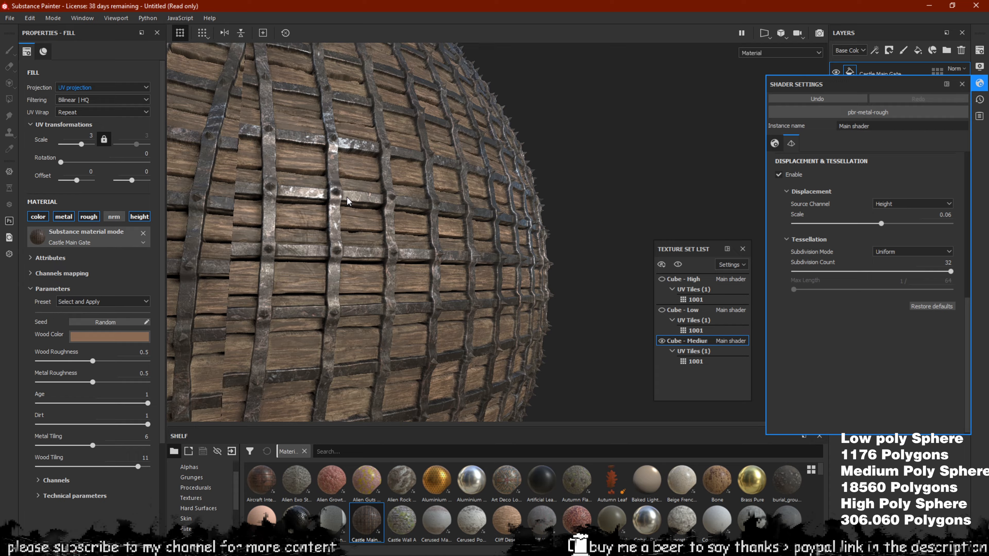
{"action": "right_click_drag", "start_coordinate": [347, 197], "coordinate": [250, 161], "text": "alt"}
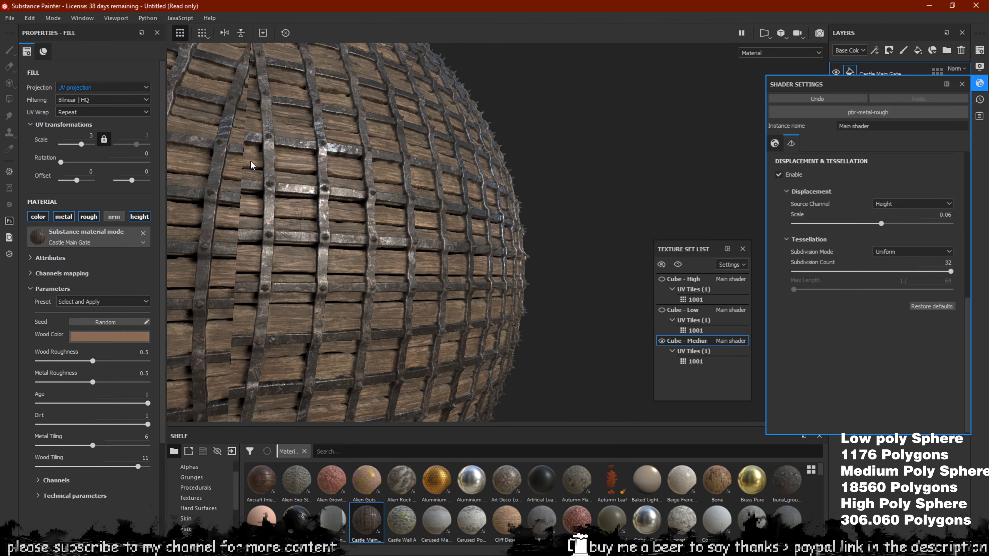
{"action": "left_click_drag", "start_coordinate": [438, 197], "coordinate": [470, 287], "text": "alt"}
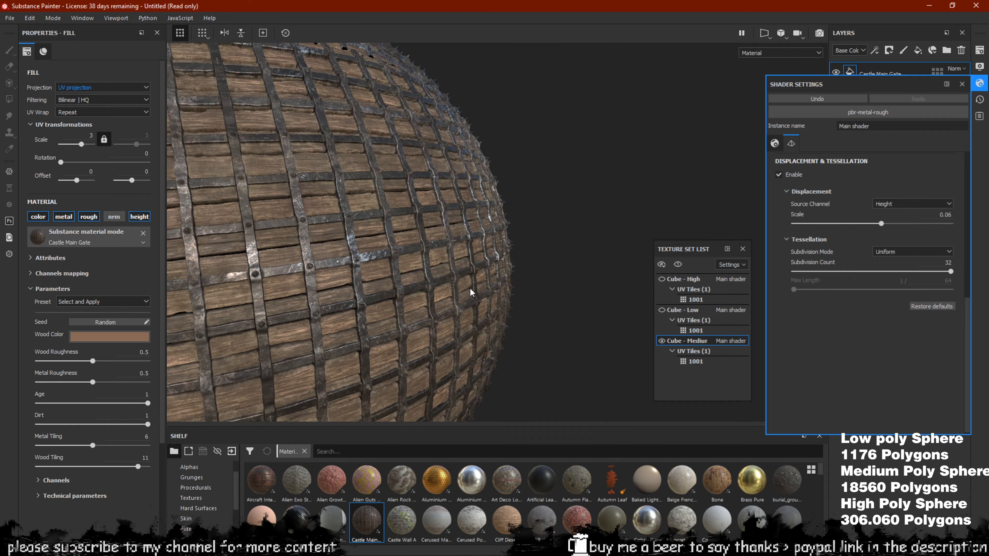
{"action": "left_click_drag", "start_coordinate": [295, 264], "coordinate": [188, 138], "text": "alt"}
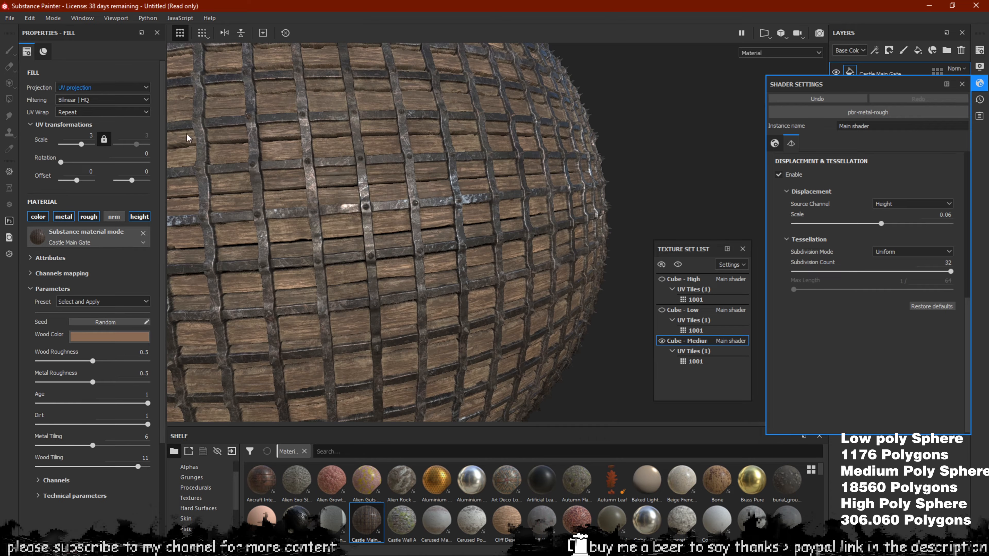
{"action": "left_click_drag", "start_coordinate": [401, 229], "coordinate": [568, 260], "text": "alt"}
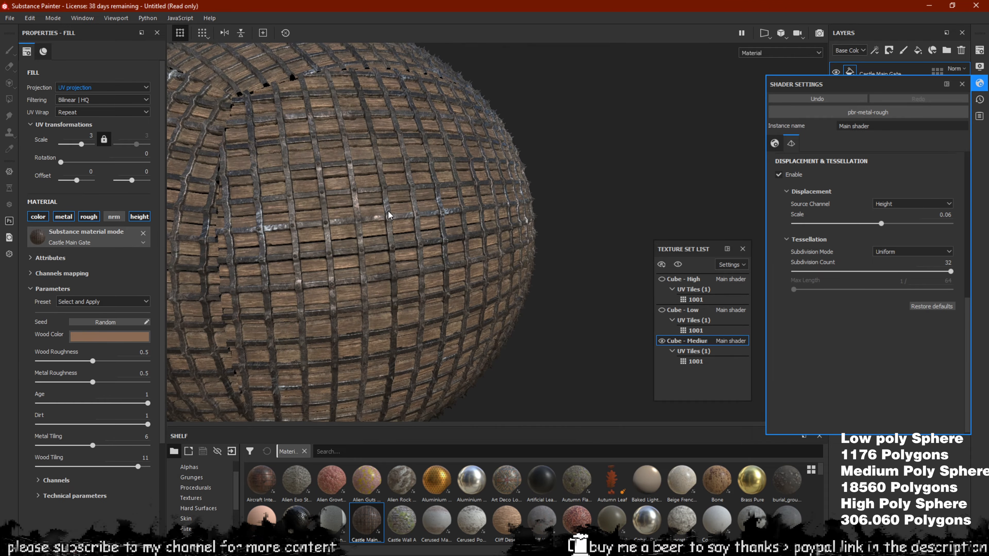
{"action": "left_click", "coordinate": [10, 18]}
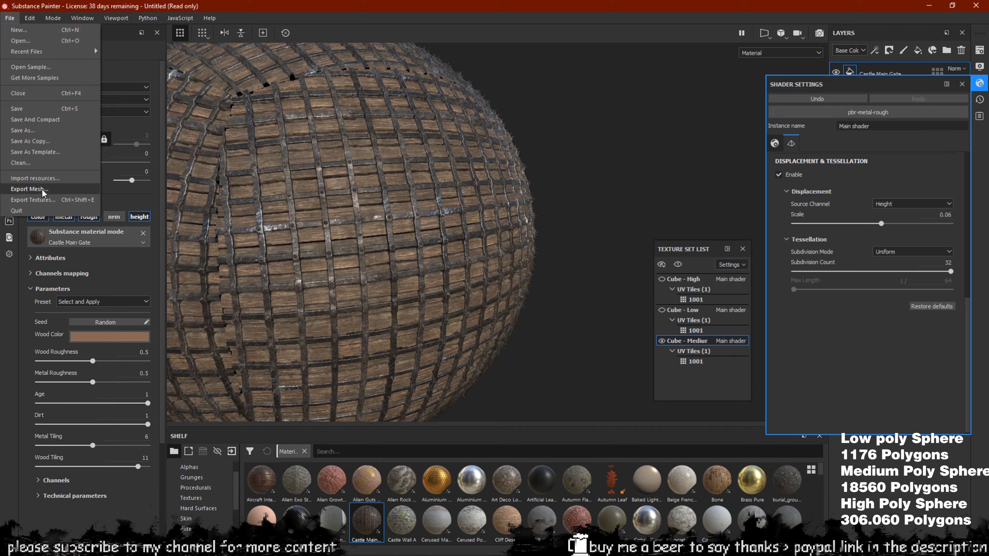
{"action": "left_click", "coordinate": [29, 189]}
{"action": "left_click", "coordinate": [402, 283]}
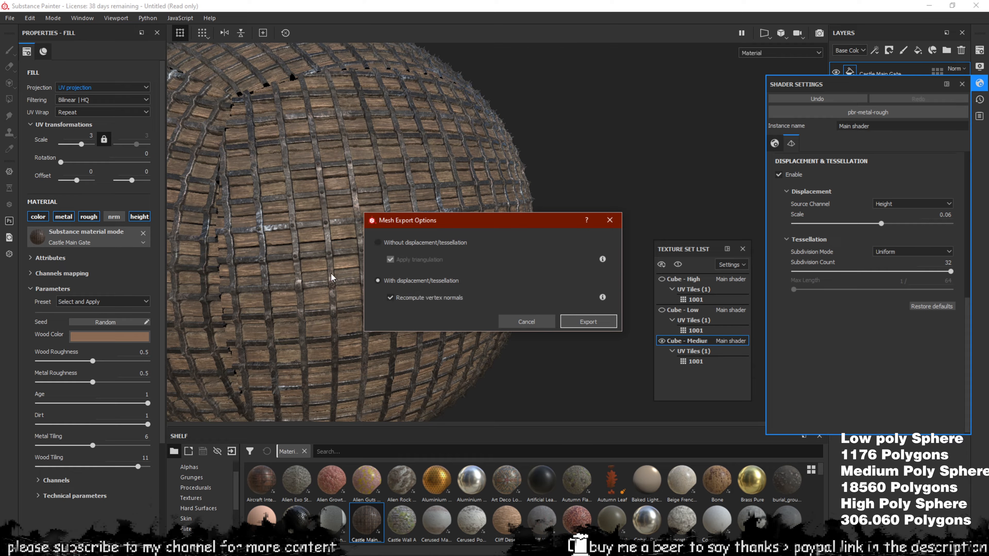
{"action": "left_click", "coordinate": [611, 221]}
{"action": "left_click_drag", "start_coordinate": [408, 227], "coordinate": [423, 206], "text": "alt"}
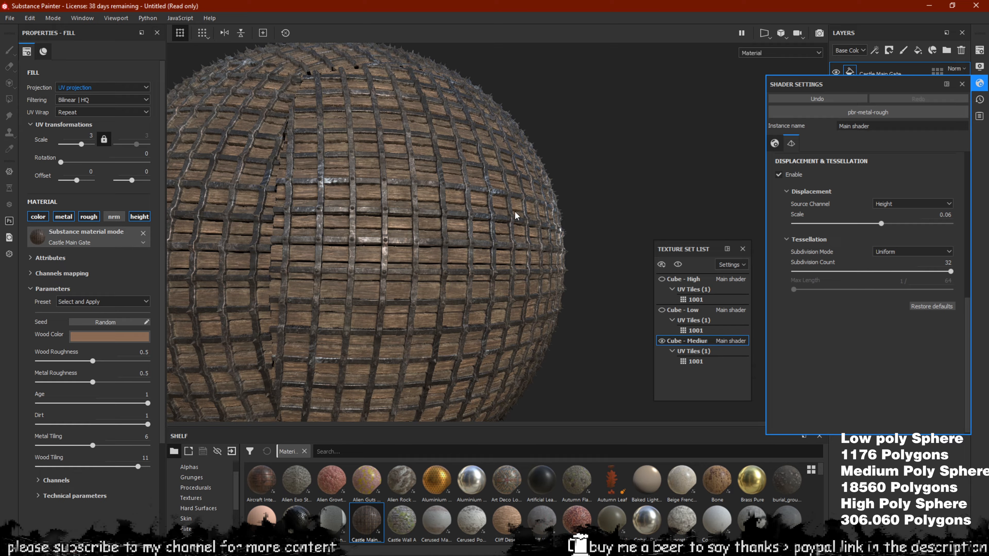
Hide Cube - Medium, show Cube - High, and make Cube - High the active texture set
{"action": "left_click", "coordinate": [661, 341]}
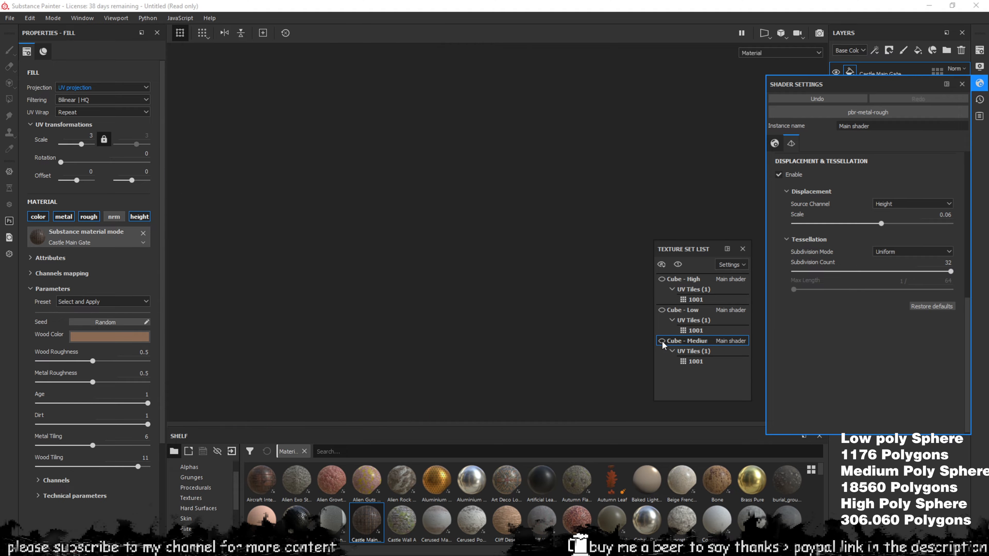
{"action": "left_click", "coordinate": [661, 279]}
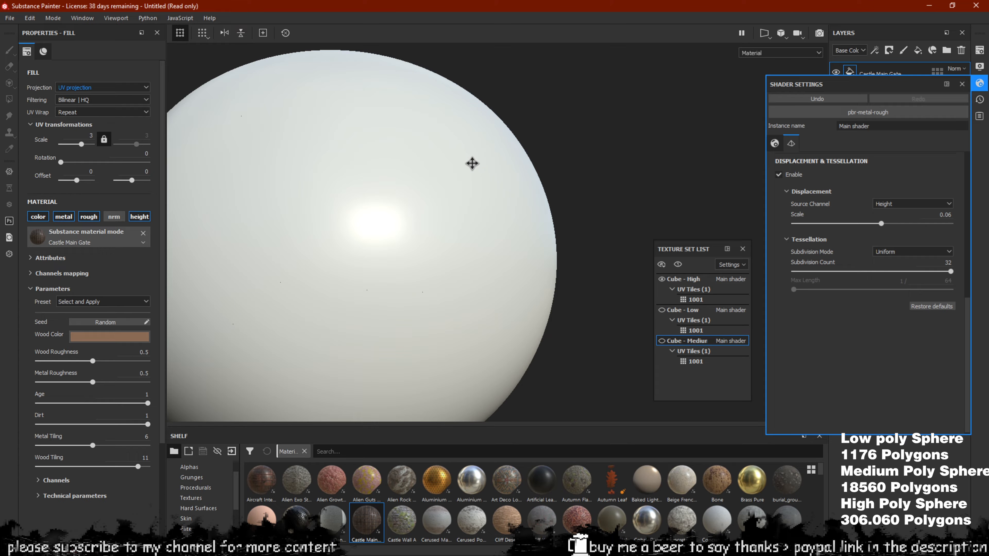
{"action": "scroll", "coordinate": [472, 163], "scroll_direction": "down", "scroll_amount": 2}
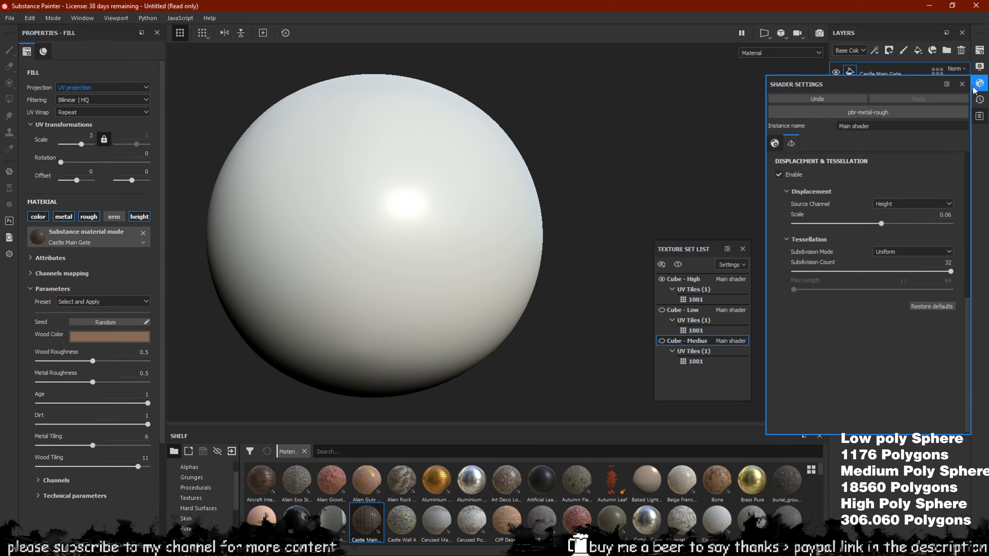
{"action": "left_click", "coordinate": [980, 66]}
{"action": "scroll", "coordinate": [491, 198], "scroll_direction": "up", "scroll_amount": 3}
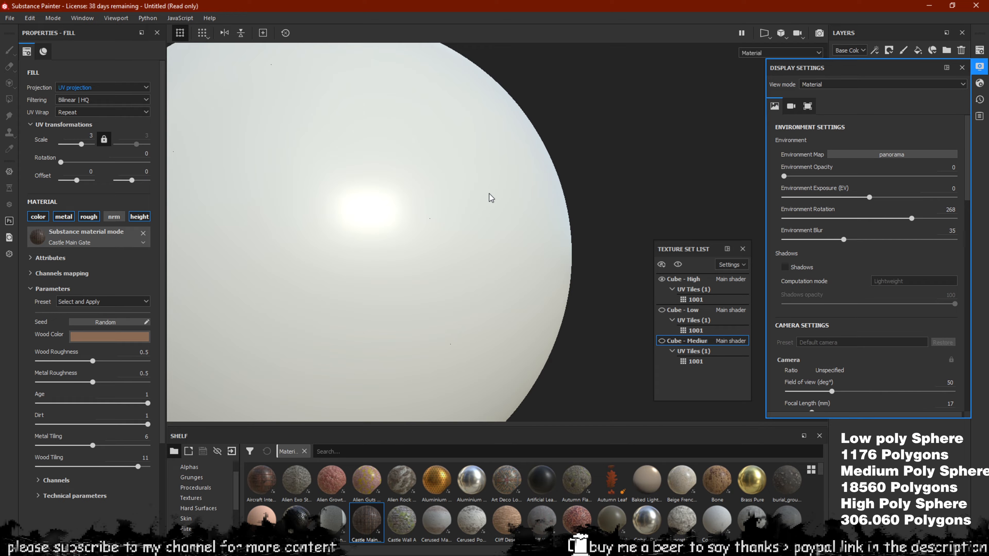
{"action": "scroll", "coordinate": [491, 198], "scroll_direction": "down", "scroll_amount": 2}
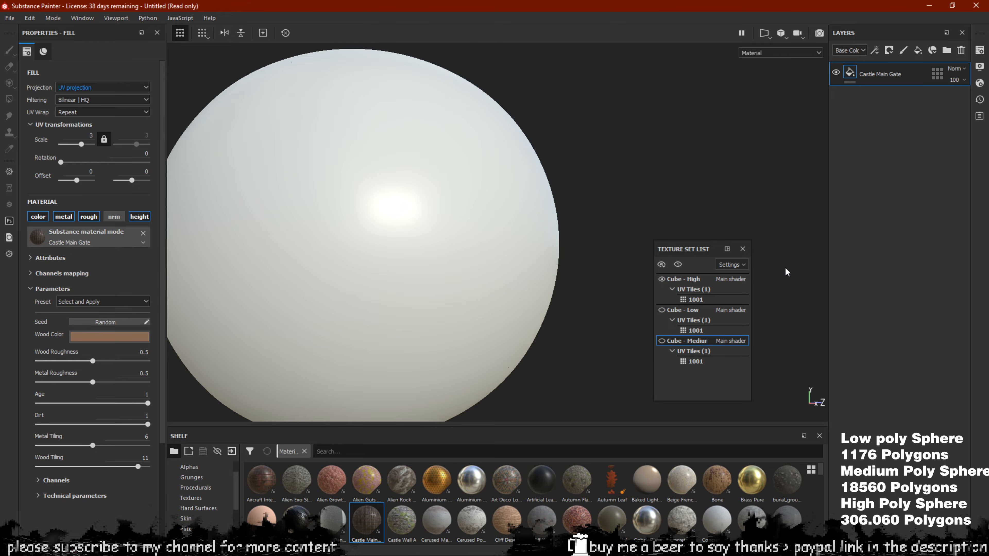
{"action": "left_click", "coordinate": [722, 310]}
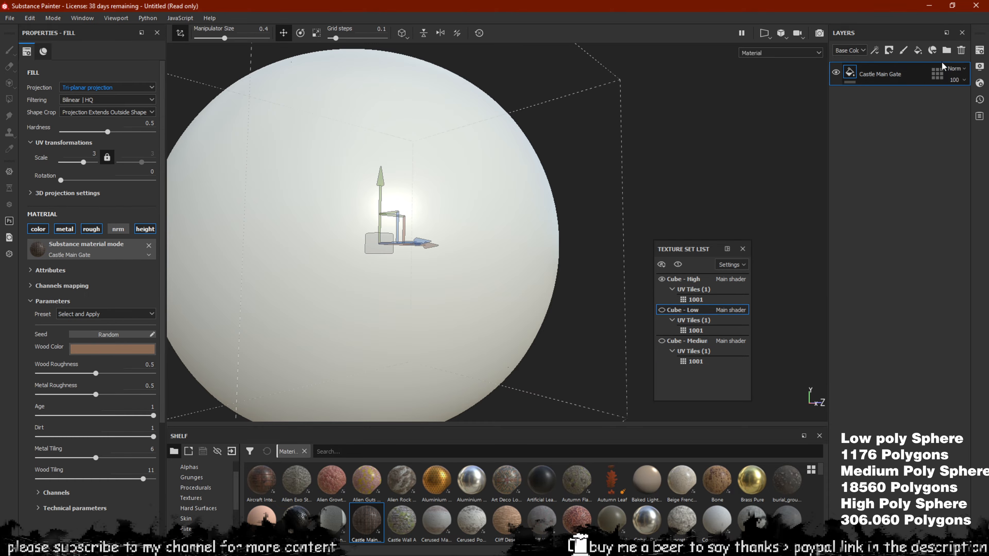
{"action": "left_click", "coordinate": [680, 279]}
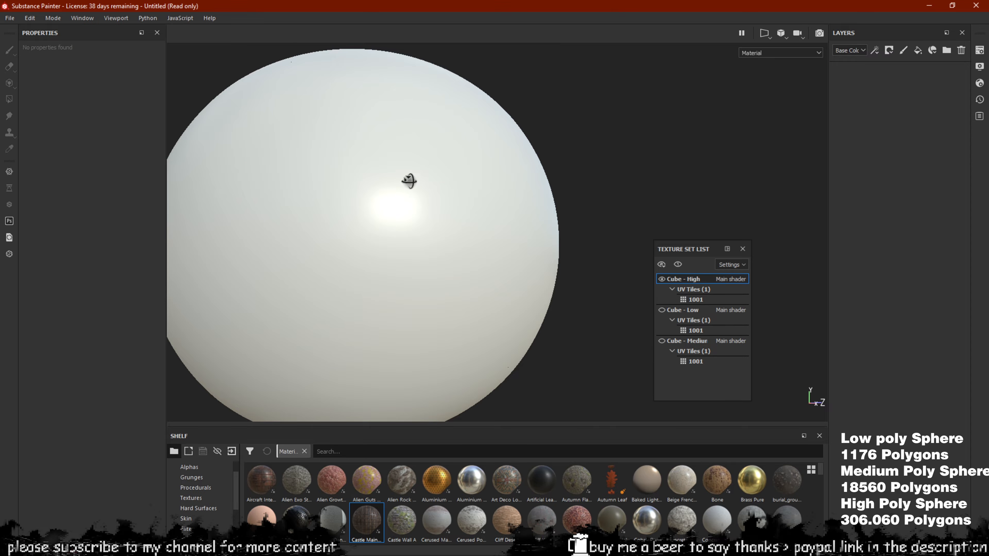
Fill the high-poly sphere with Castle Main Gate, inspect the bars, and bring up its displacement settings
{"action": "left_click_drag", "start_coordinate": [409, 181], "coordinate": [421, 202], "text": "alt"}
{"action": "scroll", "coordinate": [421, 203], "scroll_direction": "down", "scroll_amount": 2}
{"action": "middle_click_drag", "start_coordinate": [422, 202], "coordinate": [439, 205], "text": "alt"}
{"action": "scroll", "coordinate": [450, 207], "scroll_direction": "up", "scroll_amount": 1}
{"action": "left_click_drag", "start_coordinate": [359, 522], "coordinate": [880, 136]}
{"action": "scroll", "coordinate": [443, 218], "scroll_direction": "up", "scroll_amount": 6}
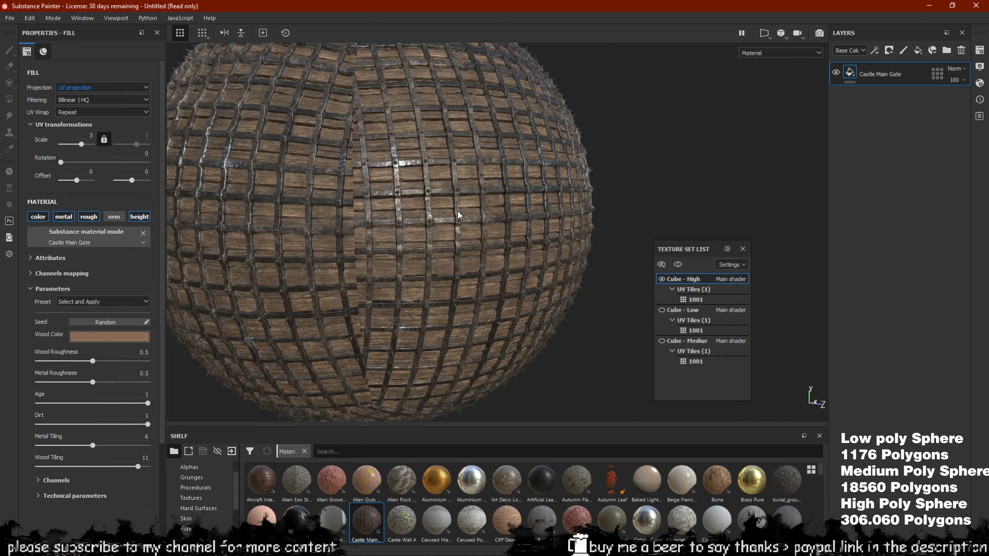
{"action": "middle_click_drag", "start_coordinate": [468, 203], "coordinate": [417, 240], "text": "alt"}
{"action": "scroll", "coordinate": [479, 259], "scroll_direction": "up", "scroll_amount": 4}
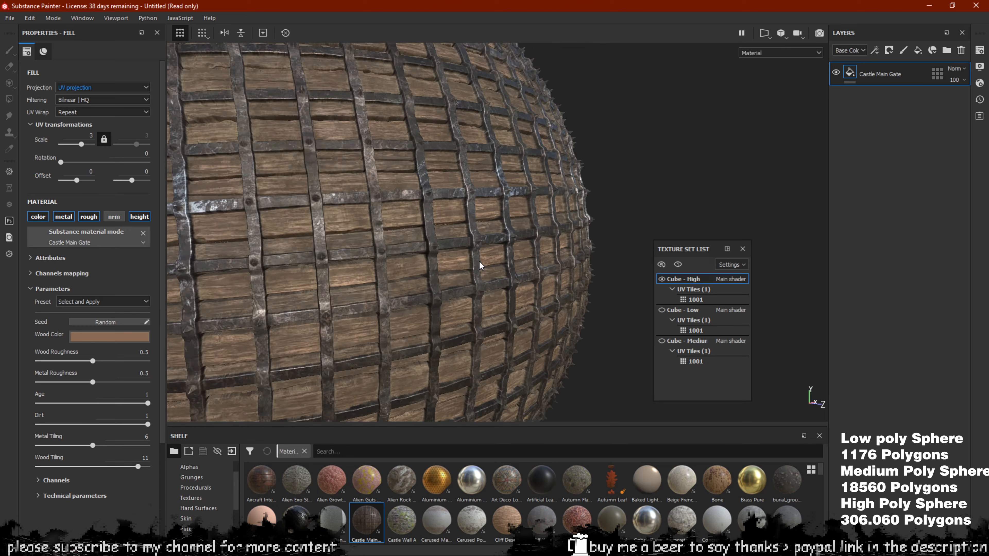
{"action": "middle_click_drag", "start_coordinate": [479, 259], "coordinate": [489, 217], "text": "alt"}
{"action": "left_click_drag", "start_coordinate": [489, 217], "coordinate": [581, 200], "text": "alt"}
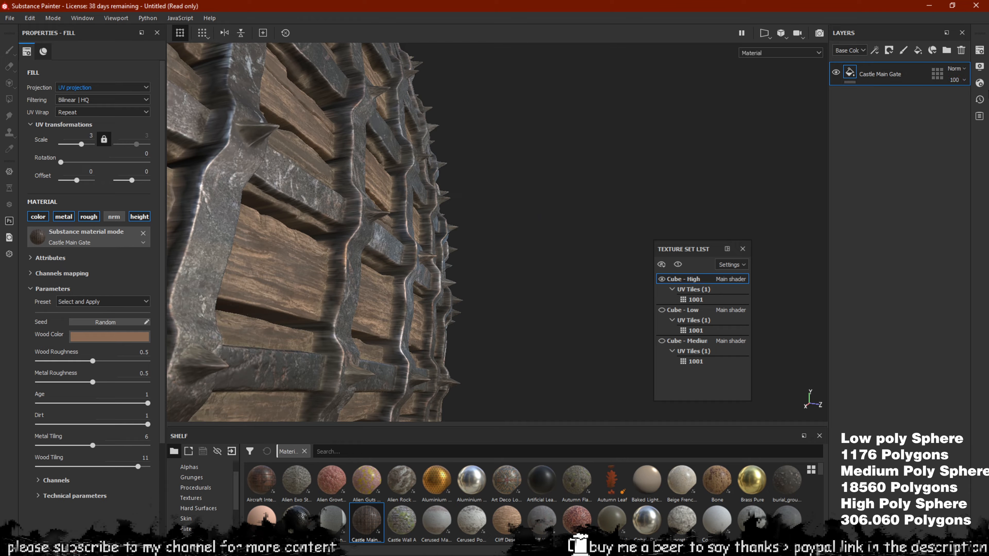
{"action": "left_click", "coordinate": [980, 83]}
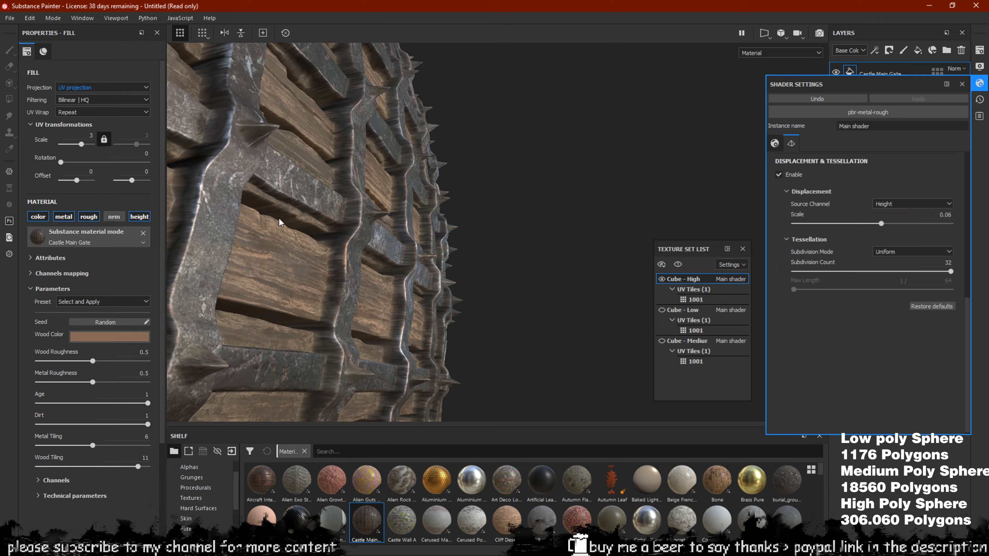
Lower the subdivision count to 9.84 and inspect the re-tessellated bars and spikes
{"action": "left_click", "coordinate": [839, 271]}
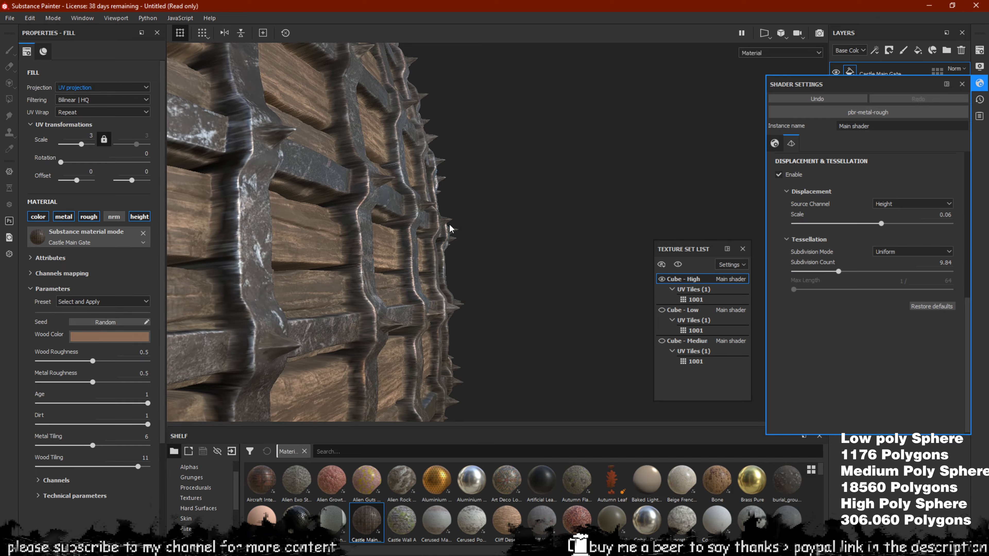
{"action": "scroll", "coordinate": [450, 227], "scroll_direction": "down", "scroll_amount": 5}
{"action": "left_click_drag", "start_coordinate": [402, 216], "coordinate": [616, 266], "text": "alt"}
{"action": "scroll", "coordinate": [464, 276], "scroll_direction": "up", "scroll_amount": 5}
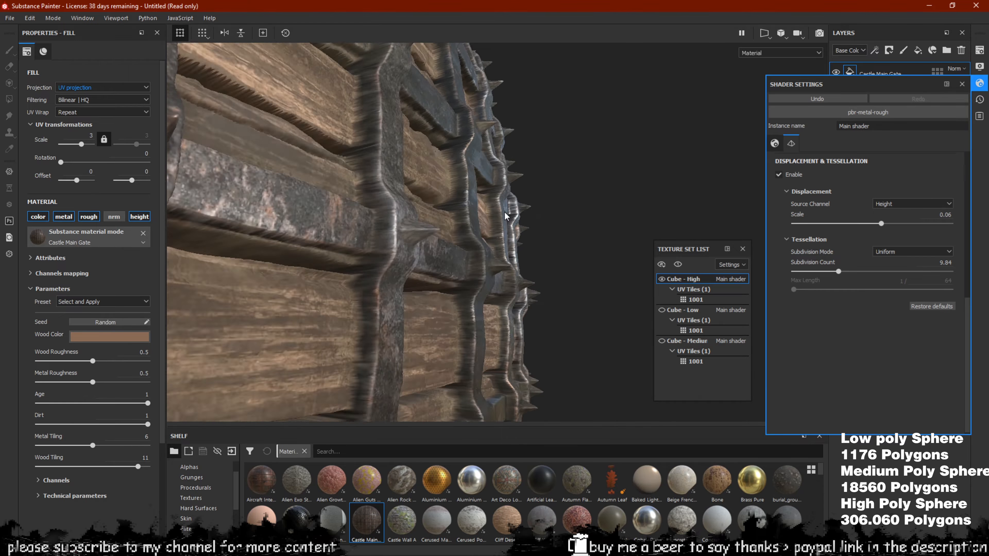
{"action": "left_click_drag", "start_coordinate": [510, 216], "coordinate": [435, 236], "text": "alt"}
{"action": "scroll", "coordinate": [396, 234], "scroll_direction": "down", "scroll_amount": 10}
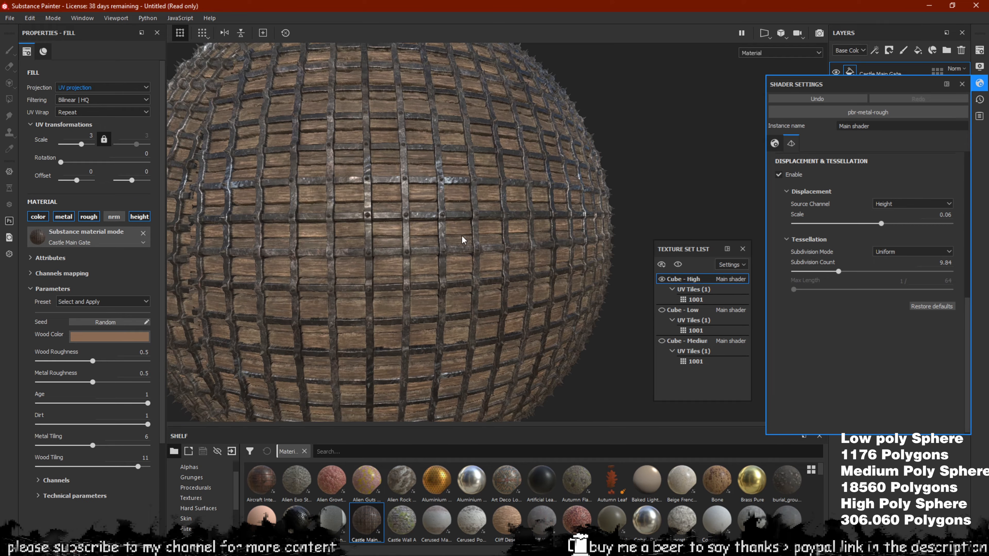
{"action": "middle_click_drag", "start_coordinate": [469, 237], "coordinate": [537, 205], "text": "alt"}
{"action": "left_click_drag", "start_coordinate": [514, 237], "coordinate": [451, 211], "text": "alt"}
{"action": "scroll", "coordinate": [451, 187], "scroll_direction": "down", "scroll_amount": 2}
{"action": "middle_click_drag", "start_coordinate": [401, 177], "coordinate": [419, 229], "text": "alt"}
{"action": "left_click_drag", "start_coordinate": [417, 225], "coordinate": [428, 211], "text": "alt"}
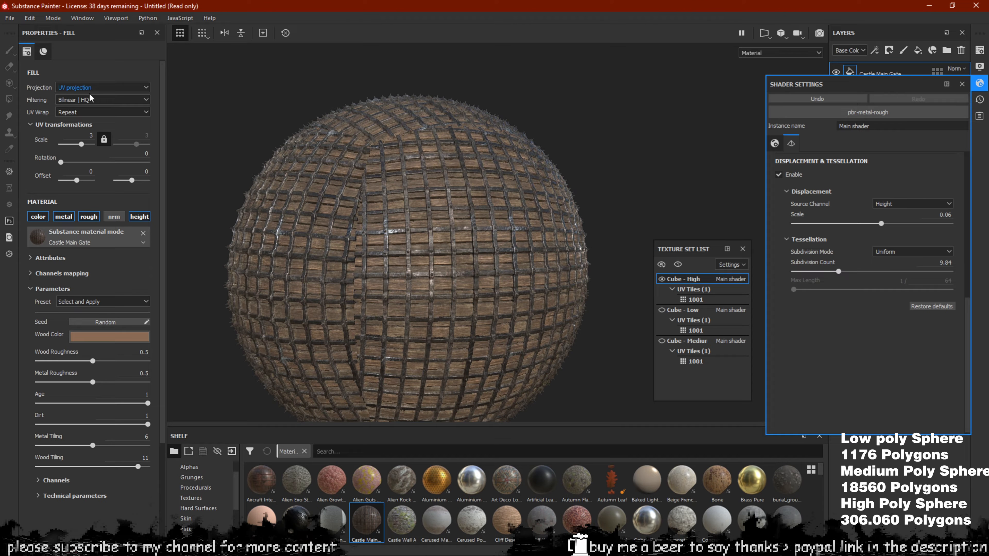
Switch the fill to Tri-planar projection and orbit around the sphere's right edge
{"action": "left_click", "coordinate": [93, 87]}
{"action": "left_click", "coordinate": [91, 103]}
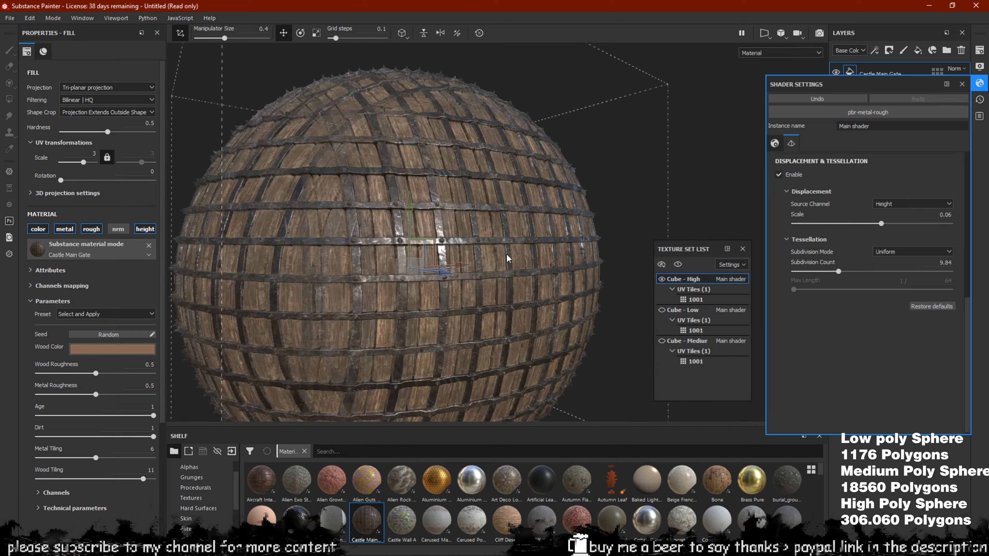
{"action": "right_click_drag", "start_coordinate": [507, 254], "coordinate": [387, 199], "text": "alt"}
{"action": "left_click_drag", "start_coordinate": [415, 237], "coordinate": [546, 205], "text": "alt"}
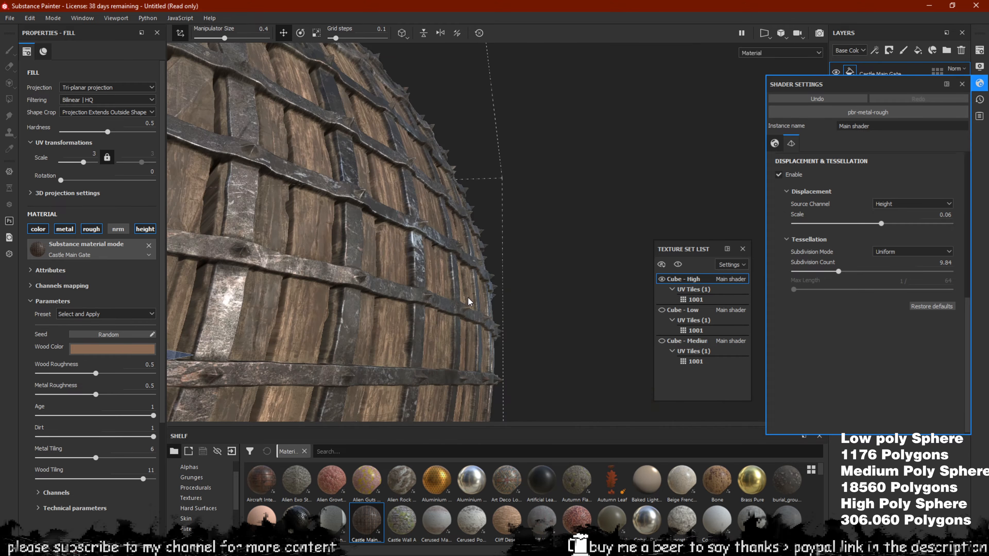
{"action": "left_click_drag", "start_coordinate": [469, 301], "coordinate": [439, 265], "text": "alt"}
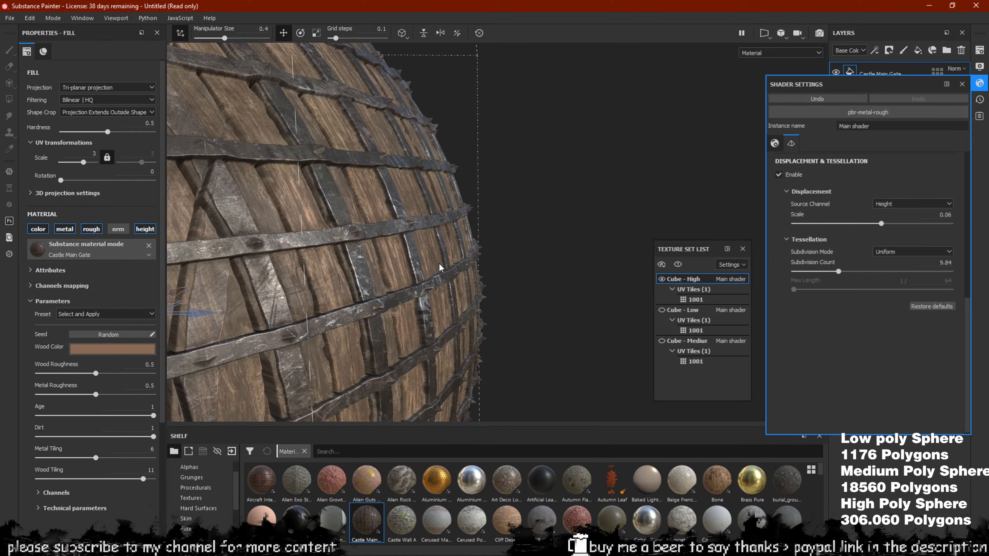
{"action": "key", "text": "f"}
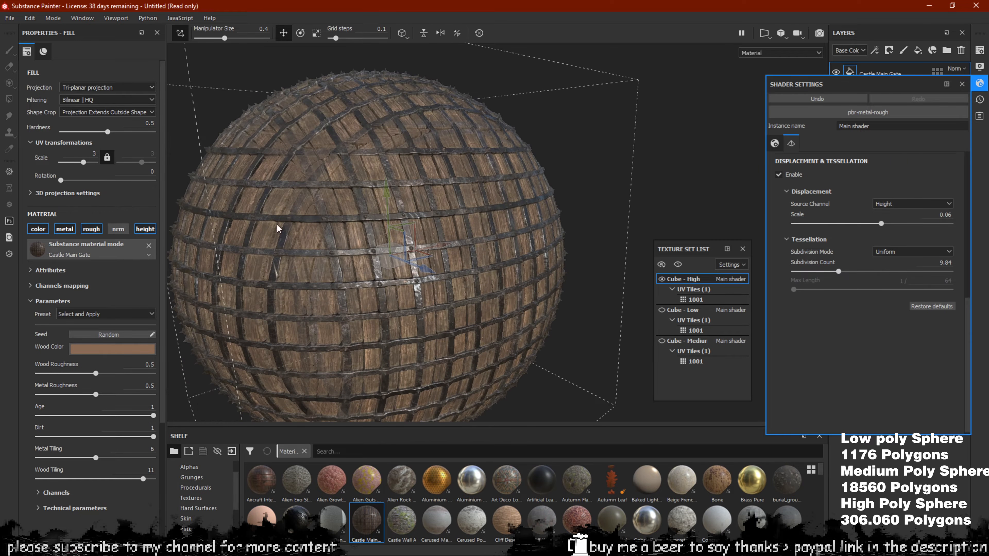
{"action": "right_click_drag", "start_coordinate": [356, 240], "coordinate": [253, 206], "text": "alt"}
{"action": "left_click_drag", "start_coordinate": [253, 206], "coordinate": [386, 211], "text": "alt"}
{"action": "scroll", "coordinate": [366, 204], "scroll_direction": "up", "scroll_amount": 3}
{"action": "left_click_drag", "start_coordinate": [324, 174], "coordinate": [401, 246], "text": "alt"}
{"action": "scroll", "coordinate": [376, 228], "scroll_direction": "up", "scroll_amount": 3}
{"action": "left_click", "coordinate": [94, 87]}
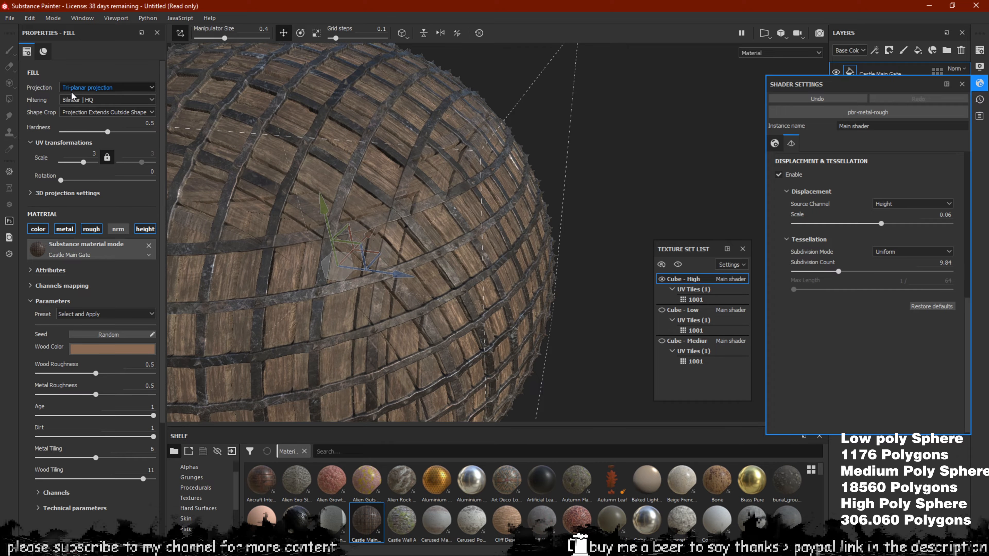
{"action": "left_click", "coordinate": [77, 103]}
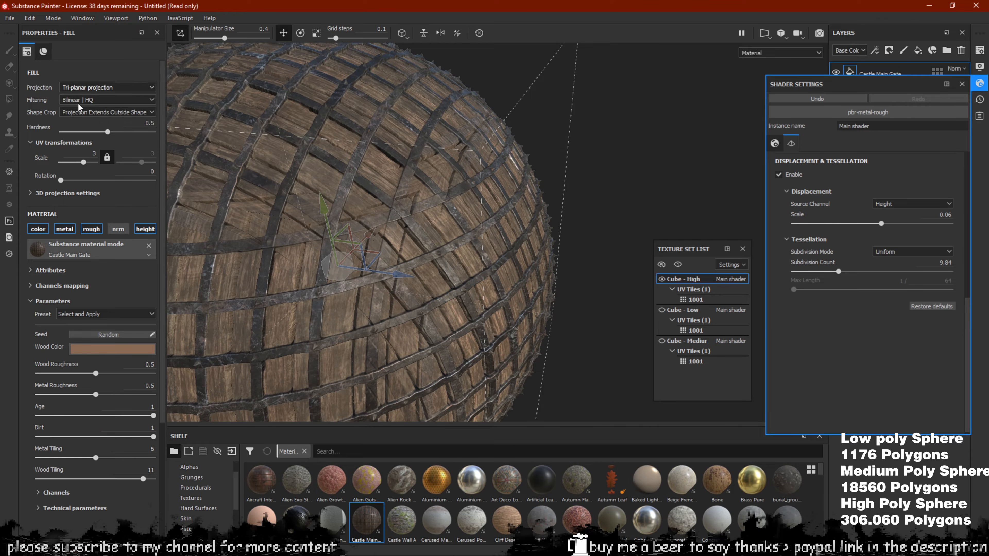
{"action": "left_click", "coordinate": [67, 98]}
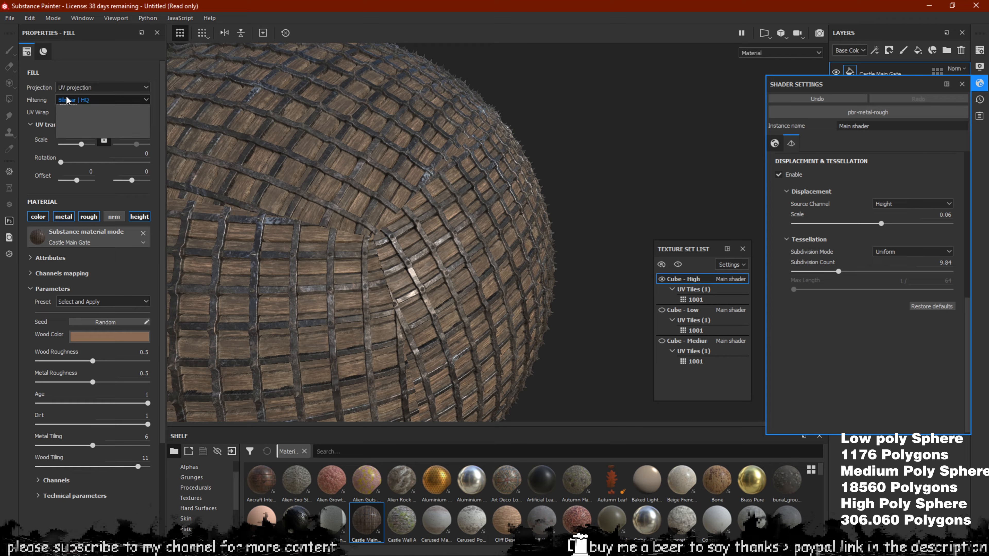
{"action": "left_click", "coordinate": [77, 108]}
{"action": "left_click", "coordinate": [80, 90]}
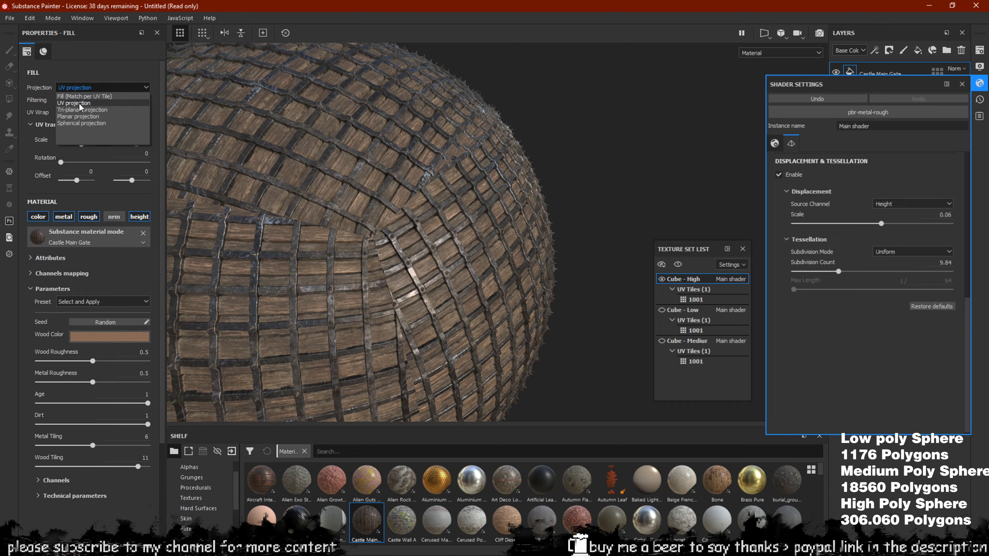
{"action": "left_click", "coordinate": [215, 149]}
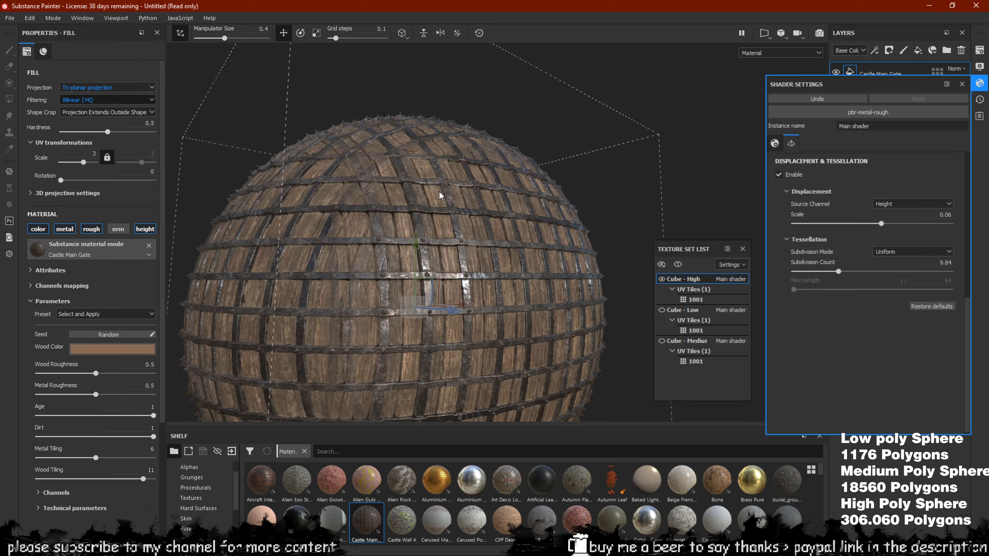
{"action": "scroll", "coordinate": [436, 193], "scroll_direction": "up", "scroll_amount": 5}
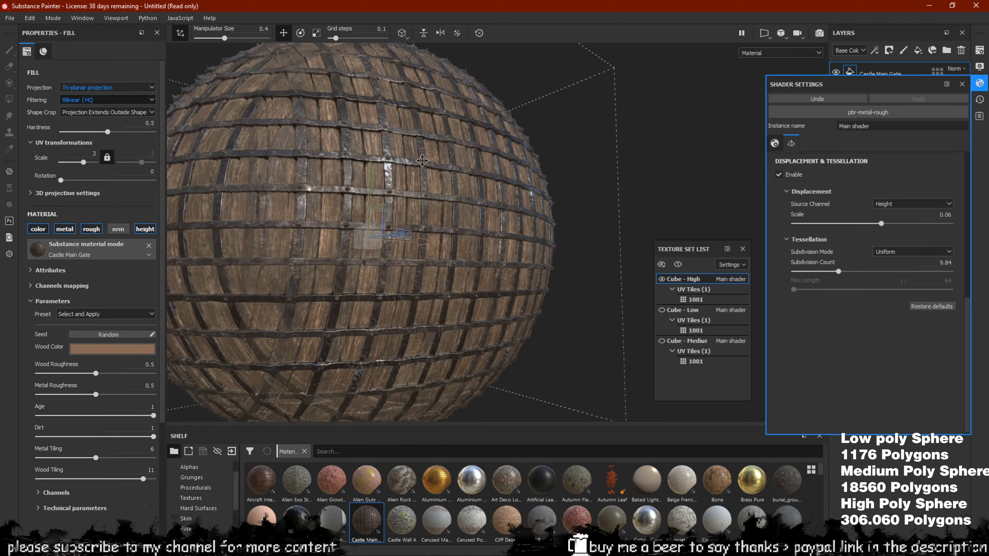
{"action": "scroll", "coordinate": [433, 192], "scroll_direction": "up", "scroll_amount": 3}
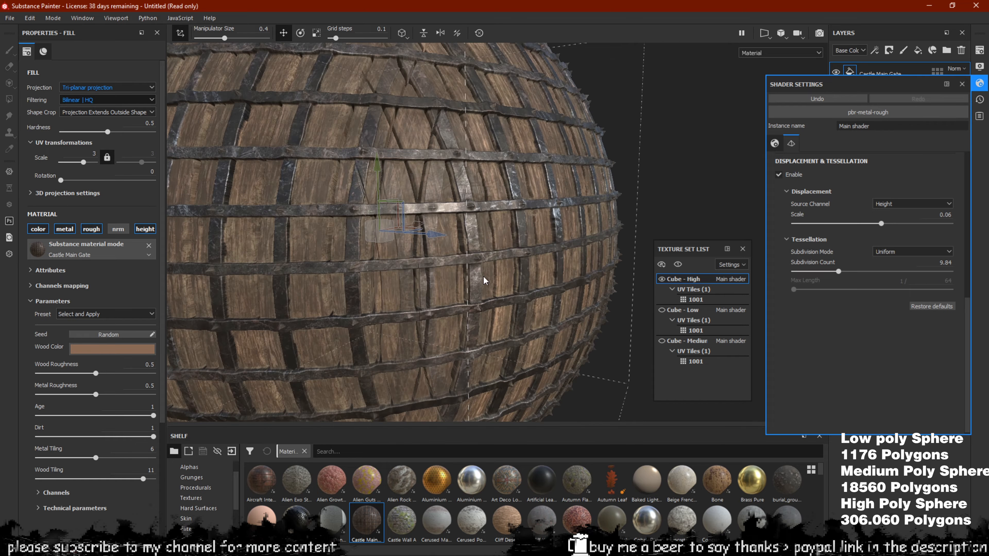
{"action": "scroll", "coordinate": [533, 237], "scroll_direction": "down", "scroll_amount": 3}
{"action": "left_click_drag", "start_coordinate": [533, 237], "coordinate": [377, 224], "text": "alt"}
{"action": "middle_click_drag", "start_coordinate": [593, 136], "coordinate": [455, 145], "text": "alt"}
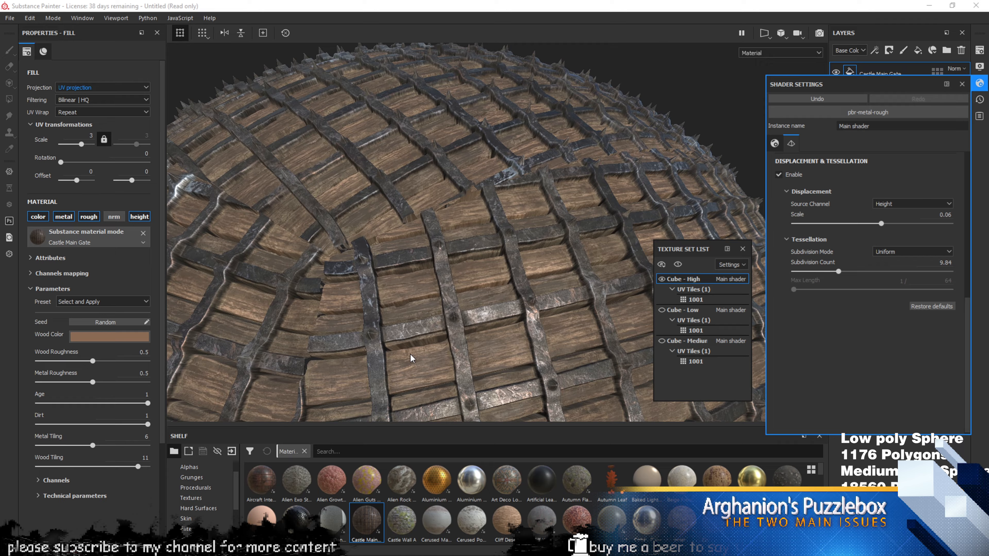
{"action": "left_click_drag", "start_coordinate": [526, 265], "coordinate": [488, 182], "text": "alt"}
{"action": "right_click_drag", "start_coordinate": [425, 143], "coordinate": [347, 254], "text": "alt"}
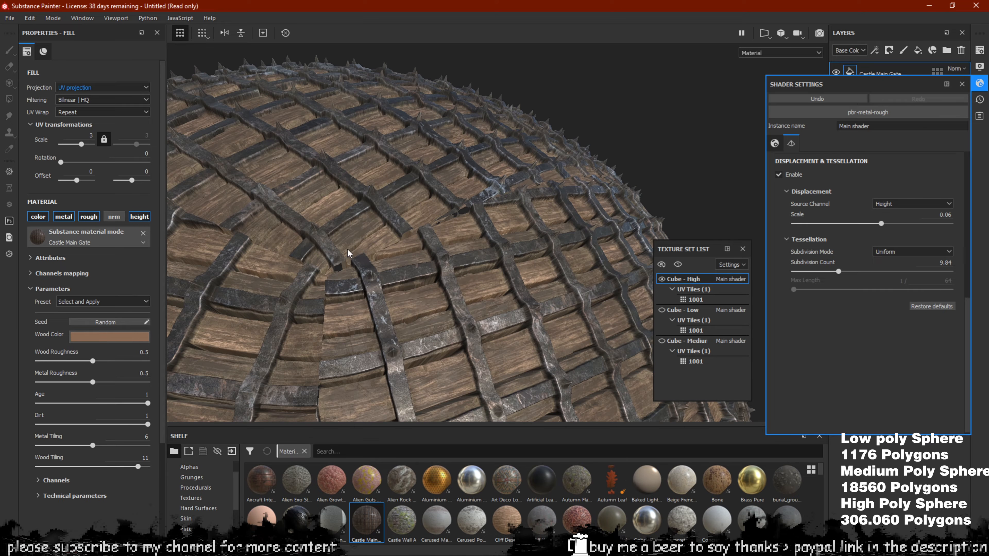
{"action": "right_click_drag", "start_coordinate": [517, 217], "coordinate": [475, 200], "text": "alt"}
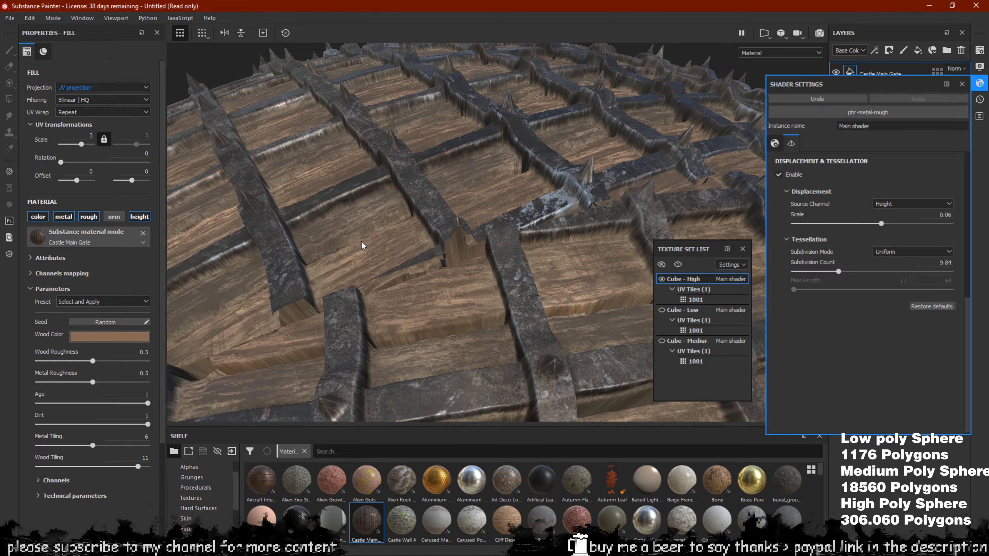
{"action": "left_click_drag", "start_coordinate": [457, 252], "coordinate": [520, 255], "text": "alt"}
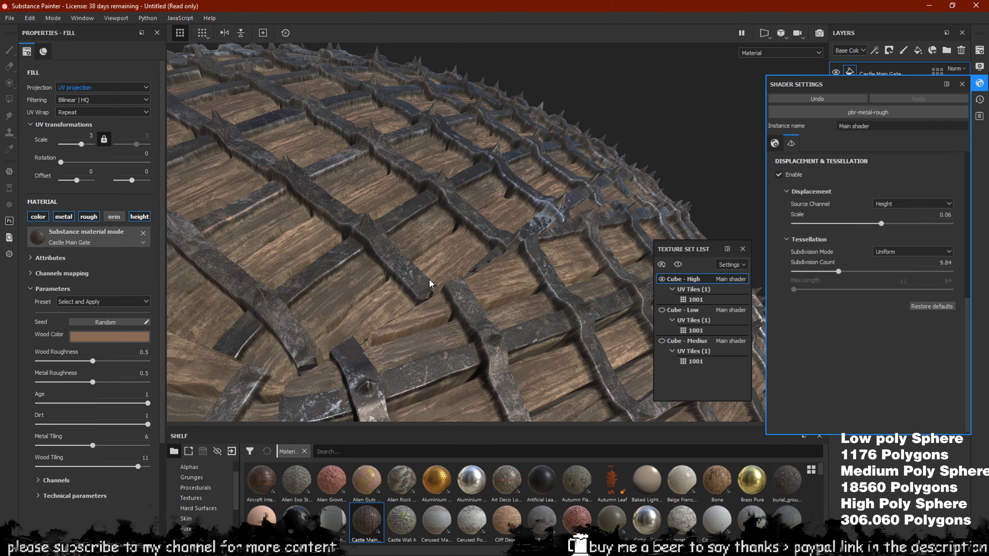
Set the Castle Main Gate fill to Tri-planar projection and orbit around the sphere
{"action": "left_click", "coordinate": [89, 88]}
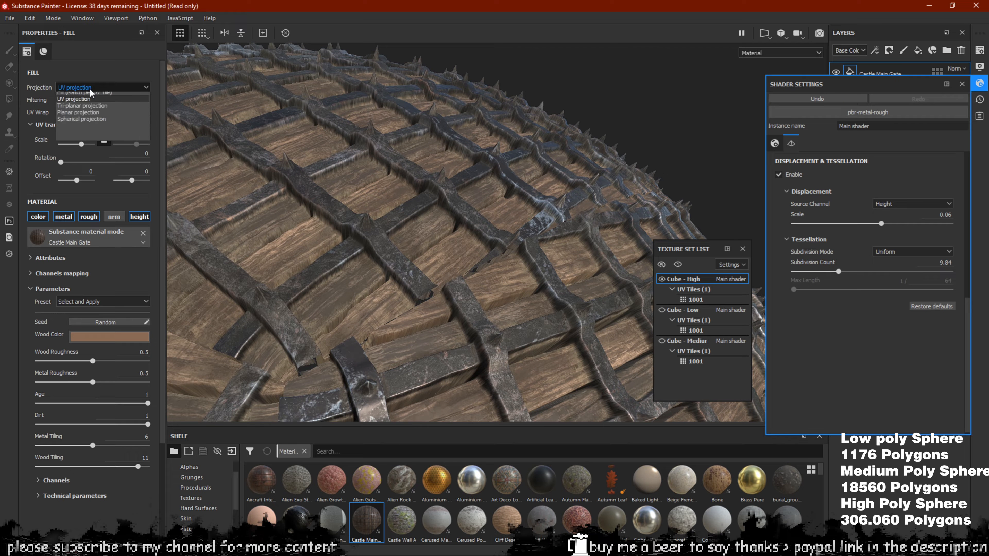
{"action": "left_click", "coordinate": [91, 110]}
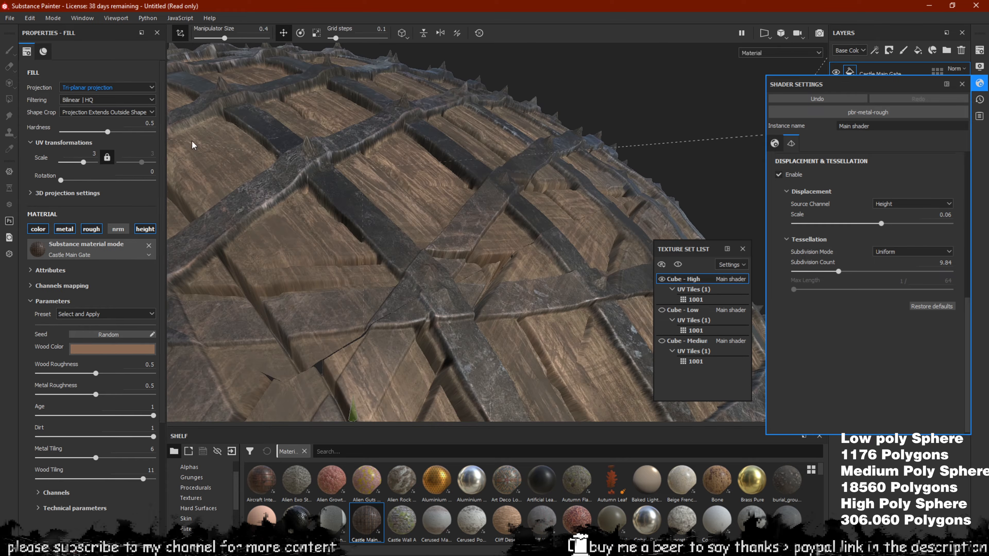
{"action": "left_click_drag", "start_coordinate": [469, 228], "coordinate": [431, 294], "text": "alt"}
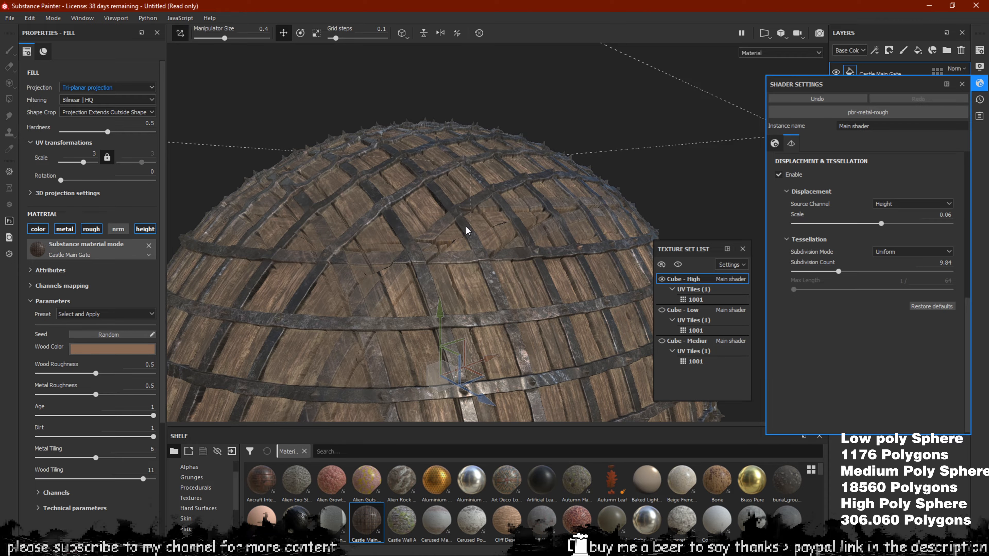
{"action": "left_click_drag", "start_coordinate": [466, 227], "coordinate": [508, 218], "text": "alt"}
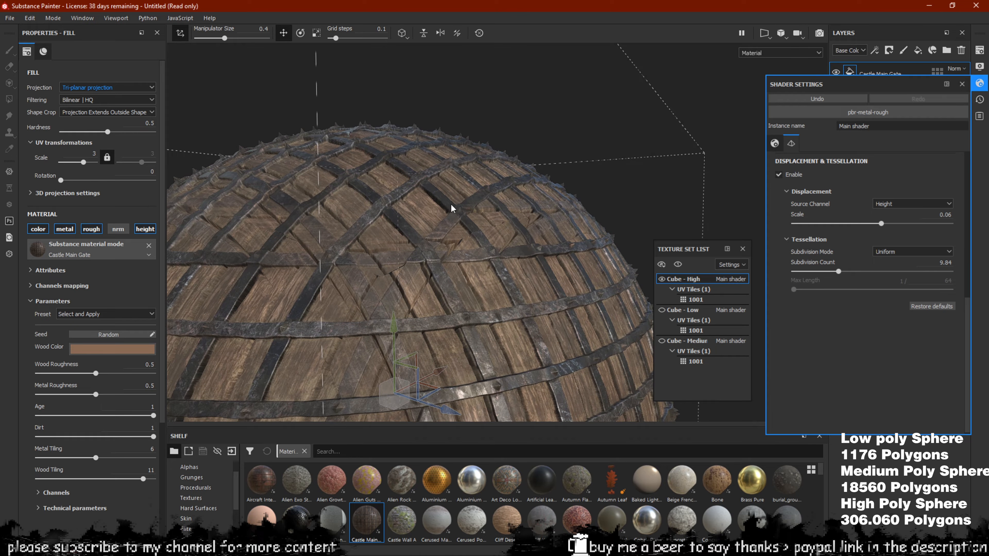
{"action": "left_click_drag", "start_coordinate": [450, 204], "coordinate": [416, 181], "text": "alt"}
Zoom and orbit across the dome to examine the seams where iron bars cross the planks
{"action": "scroll", "coordinate": [539, 269], "scroll_direction": "up", "scroll_amount": 5}
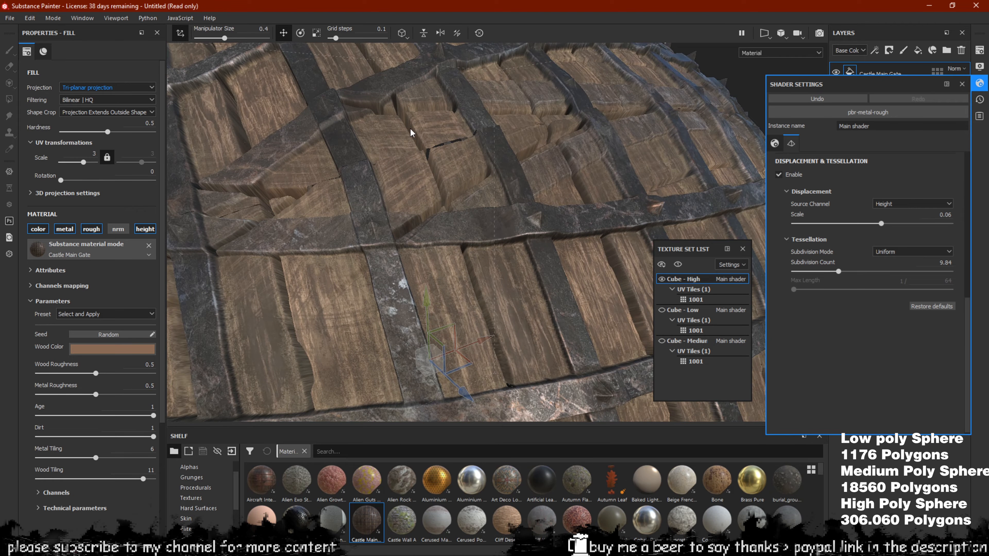
{"action": "left_click_drag", "start_coordinate": [411, 132], "coordinate": [479, 202], "text": "alt"}
{"action": "scroll", "coordinate": [461, 171], "scroll_direction": "up", "scroll_amount": 5}
{"action": "scroll", "coordinate": [520, 196], "scroll_direction": "down", "scroll_amount": 6}
{"action": "scroll", "coordinate": [453, 192], "scroll_direction": "down", "scroll_amount": 3}
{"action": "scroll", "coordinate": [462, 203], "scroll_direction": "up", "scroll_amount": 4}
{"action": "scroll", "coordinate": [529, 237], "scroll_direction": "down", "scroll_amount": 5}
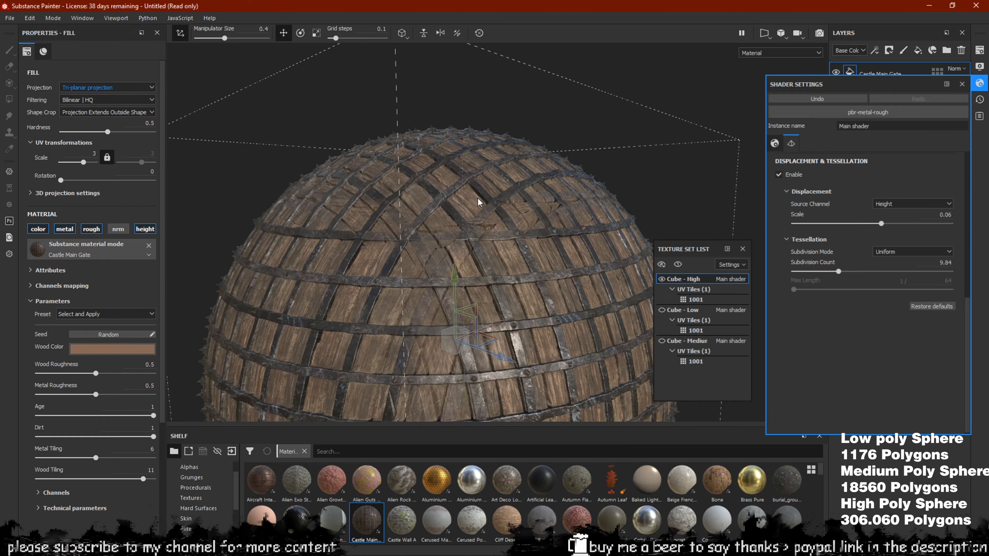
{"action": "scroll", "coordinate": [494, 235], "scroll_direction": "up", "scroll_amount": 2}
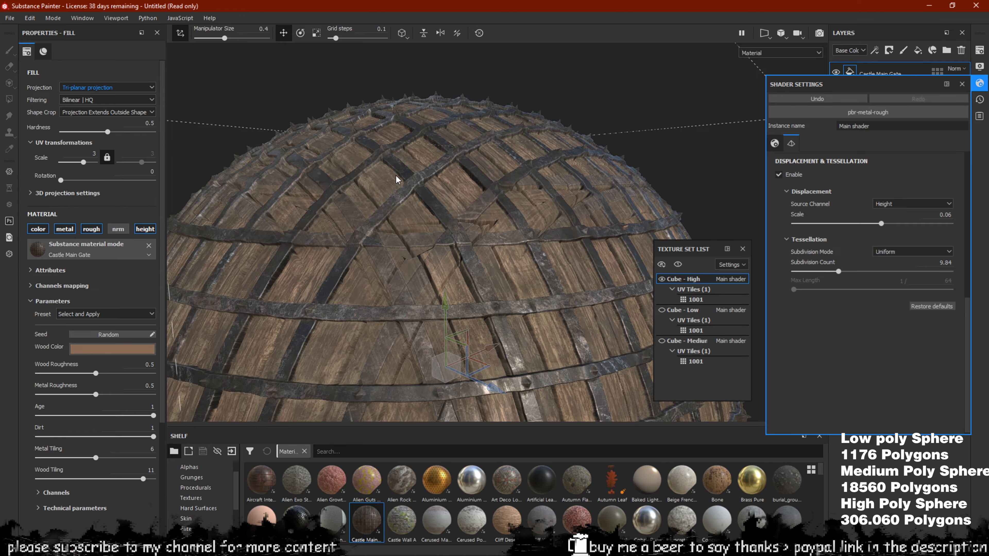
{"action": "scroll", "coordinate": [434, 210], "scroll_direction": "up", "scroll_amount": 2}
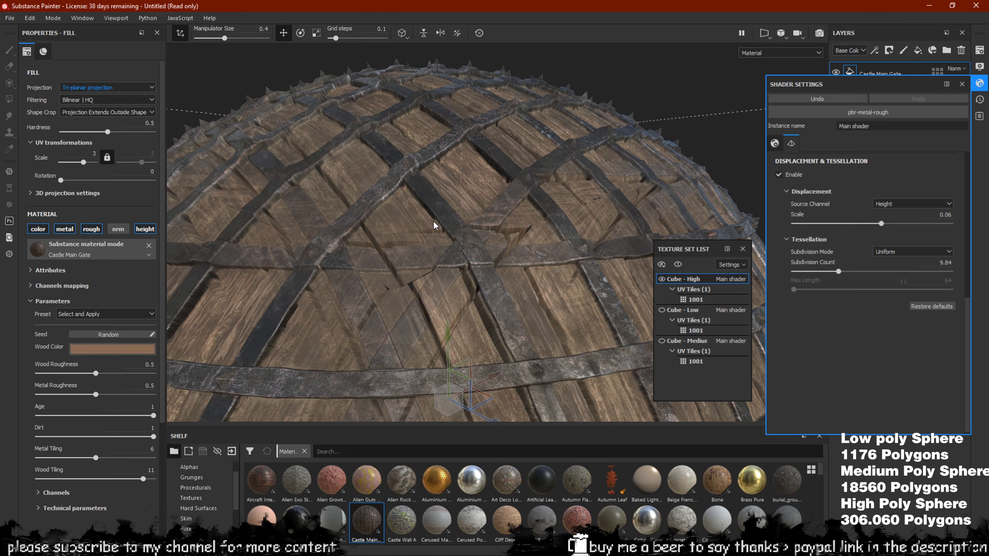
{"action": "scroll", "coordinate": [448, 281], "scroll_direction": "up", "scroll_amount": 2}
{"action": "left_click_drag", "start_coordinate": [438, 256], "coordinate": [488, 257], "text": "alt"}
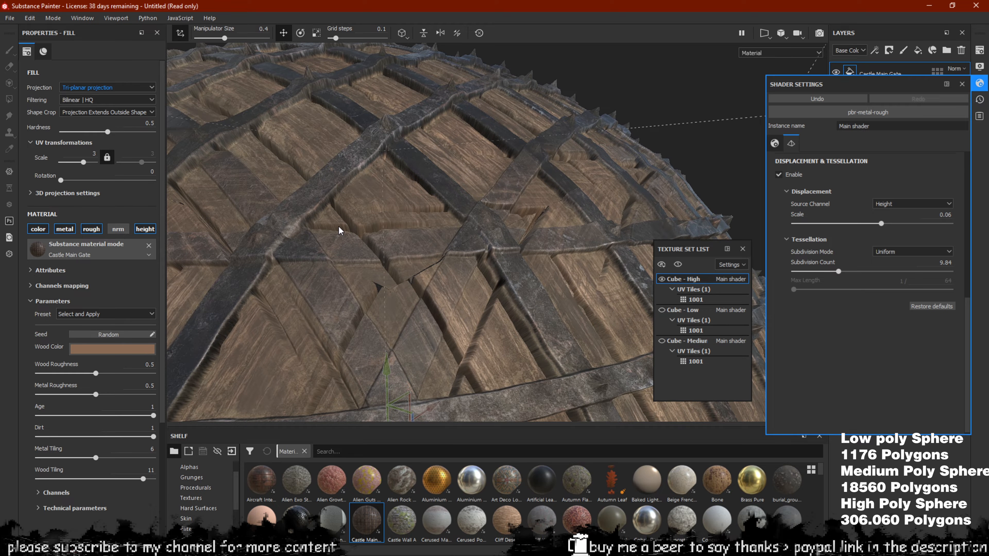
{"action": "left_click_drag", "start_coordinate": [339, 231], "coordinate": [416, 235], "text": "alt"}
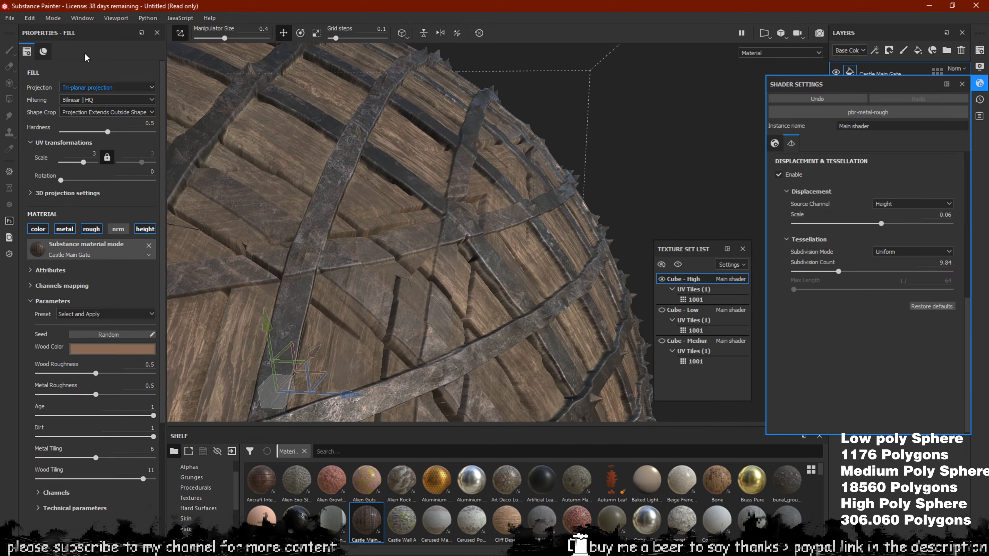
Switch the fill back to UV projection and orbit around the re-textured sphere
{"action": "left_click", "coordinate": [108, 89]}
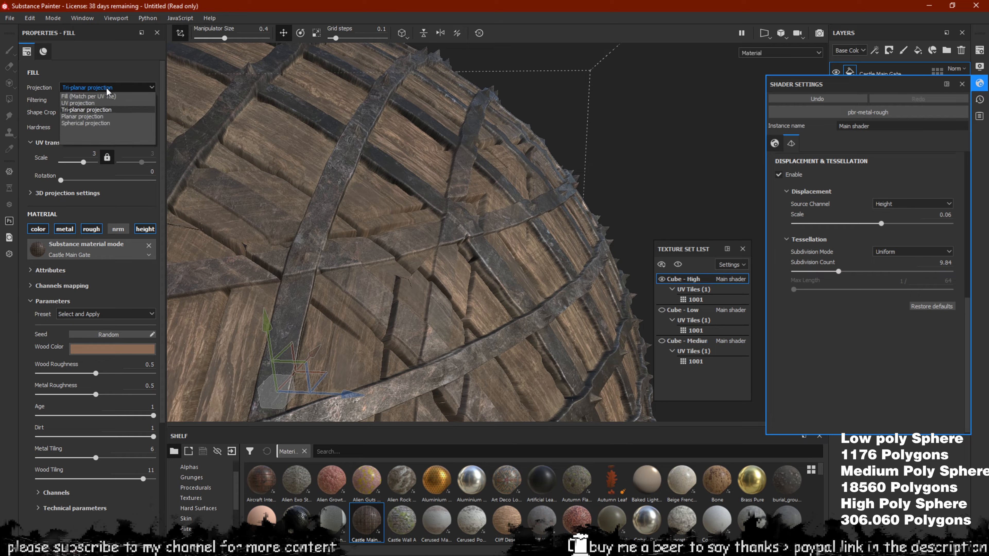
{"action": "left_click", "coordinate": [82, 102]}
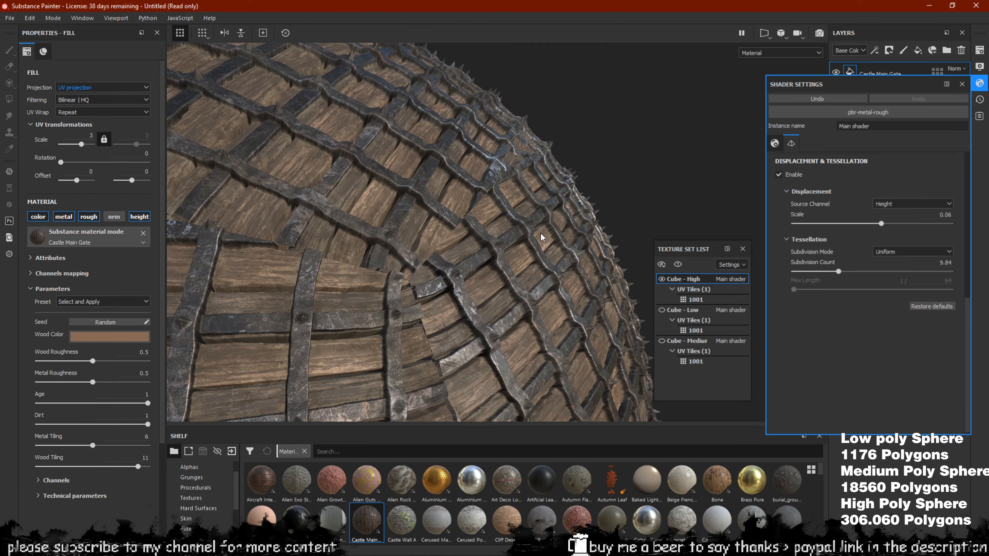
{"action": "left_click_drag", "start_coordinate": [541, 234], "coordinate": [367, 227], "text": "alt"}
{"action": "scroll", "coordinate": [368, 203], "scroll_direction": "down", "scroll_amount": 5}
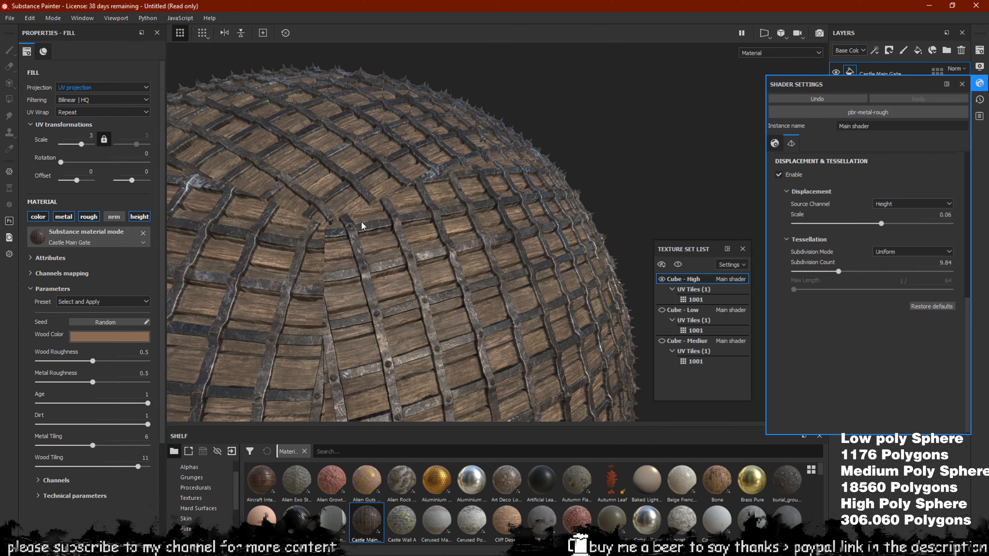
{"action": "scroll", "coordinate": [367, 175], "scroll_direction": "up", "scroll_amount": 4}
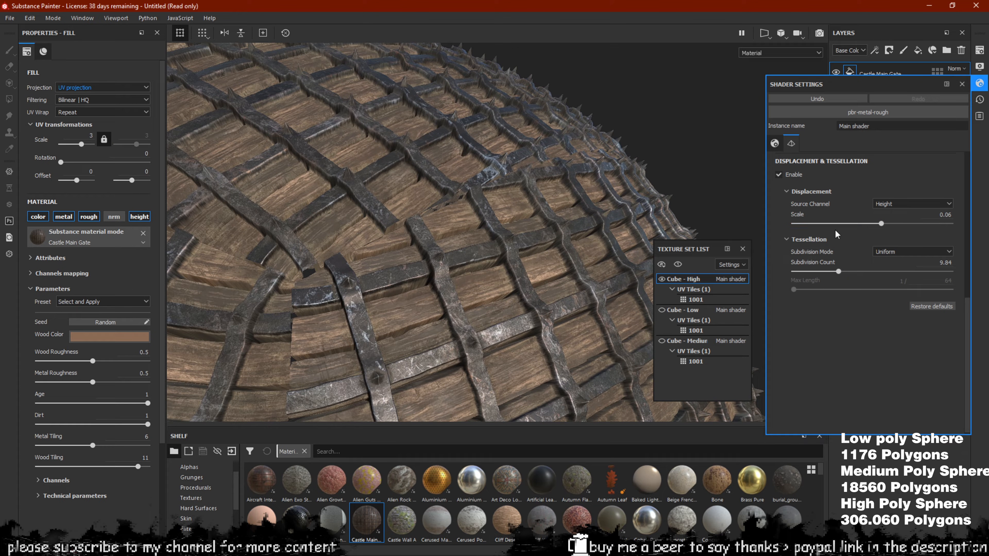
Raise the displacement scale to 0.15 and view the sharply jutting spikes
{"action": "left_click_drag", "start_coordinate": [877, 226], "coordinate": [896, 224]}
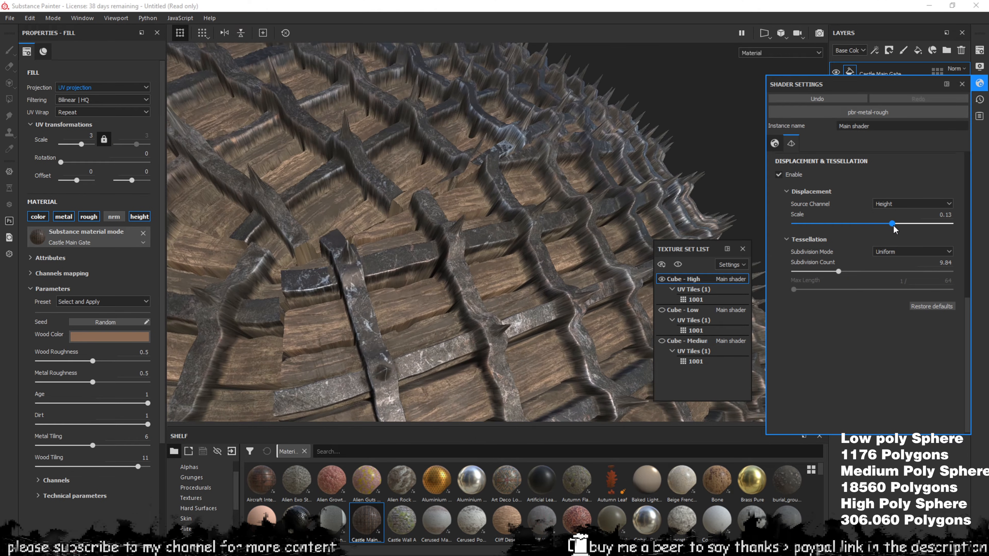
{"action": "left_click_drag", "start_coordinate": [545, 136], "coordinate": [487, 203], "text": "alt"}
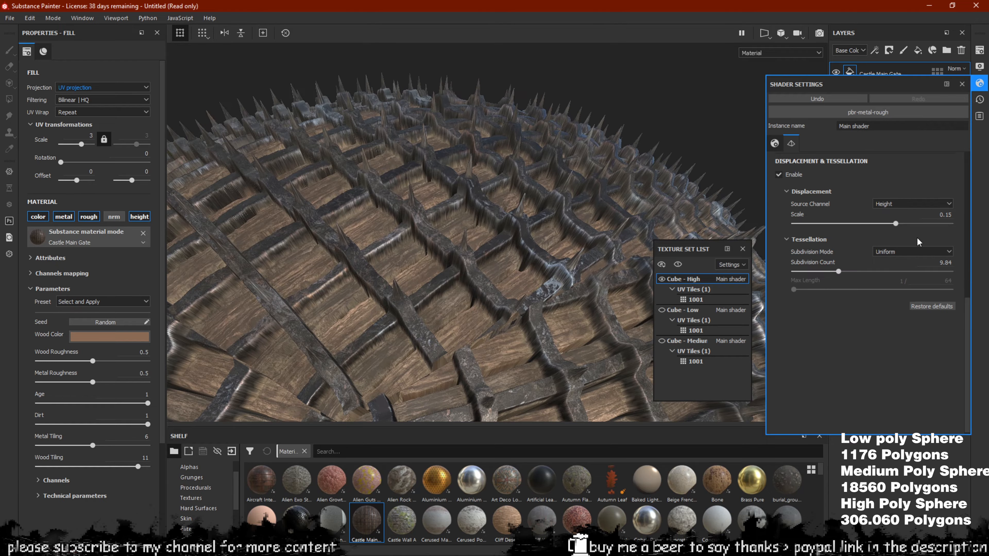
{"action": "left_click", "coordinate": [103, 88]}
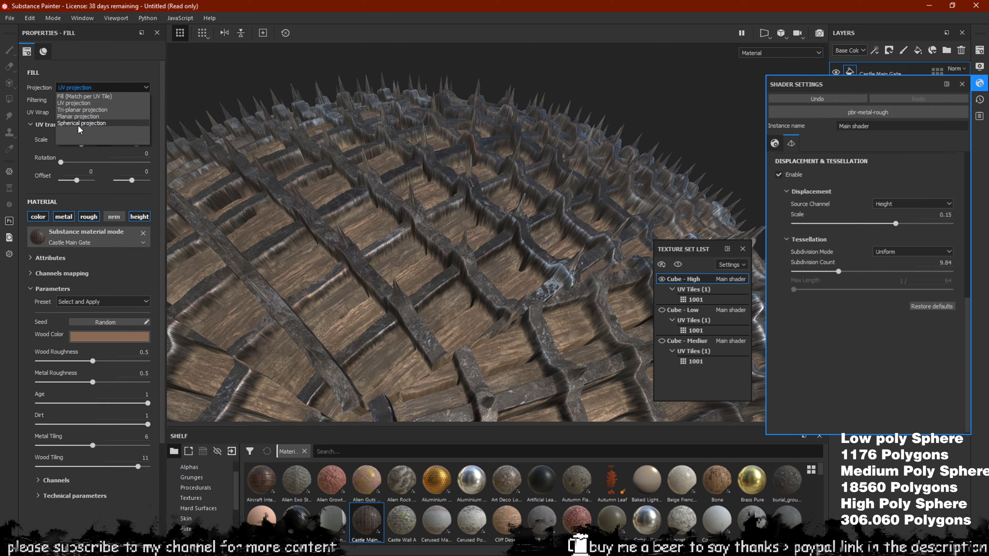
Switch the fill back to Tri-planar projection and orbit the sphere
{"action": "left_click", "coordinate": [97, 100]}
{"action": "left_click_drag", "start_coordinate": [430, 286], "coordinate": [400, 214], "text": "alt"}
{"action": "right_click_drag", "start_coordinate": [401, 214], "coordinate": [373, 218], "text": "alt"}
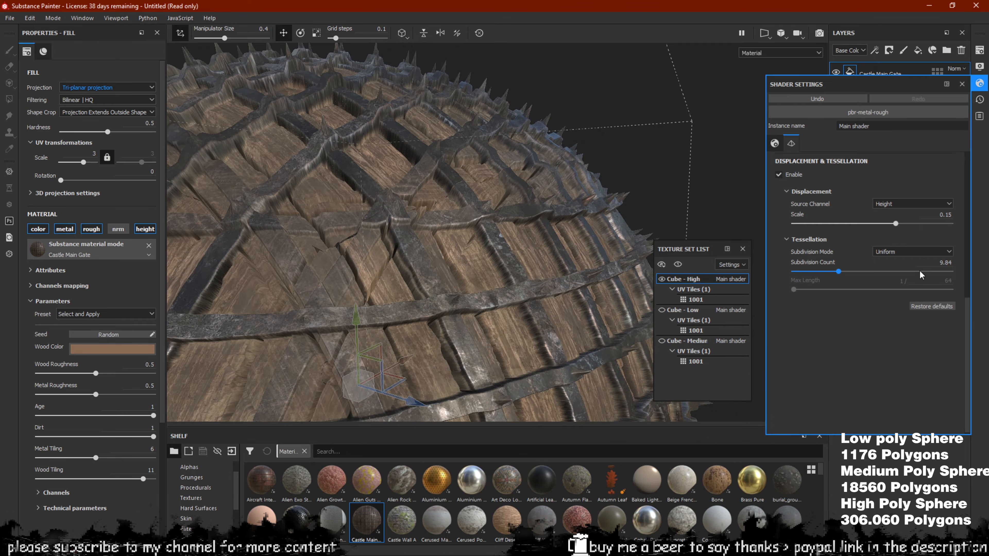
Lower the displacement scale to 0.05, then raise it to 0.08
{"action": "left_click_drag", "start_coordinate": [895, 223], "coordinate": [880, 227]}
{"action": "scroll", "coordinate": [485, 198], "scroll_direction": "up", "scroll_amount": 2}
{"action": "left_click_drag", "start_coordinate": [485, 198], "coordinate": [522, 292], "text": "alt"}
{"action": "scroll", "coordinate": [446, 225], "scroll_direction": "down", "scroll_amount": 5}
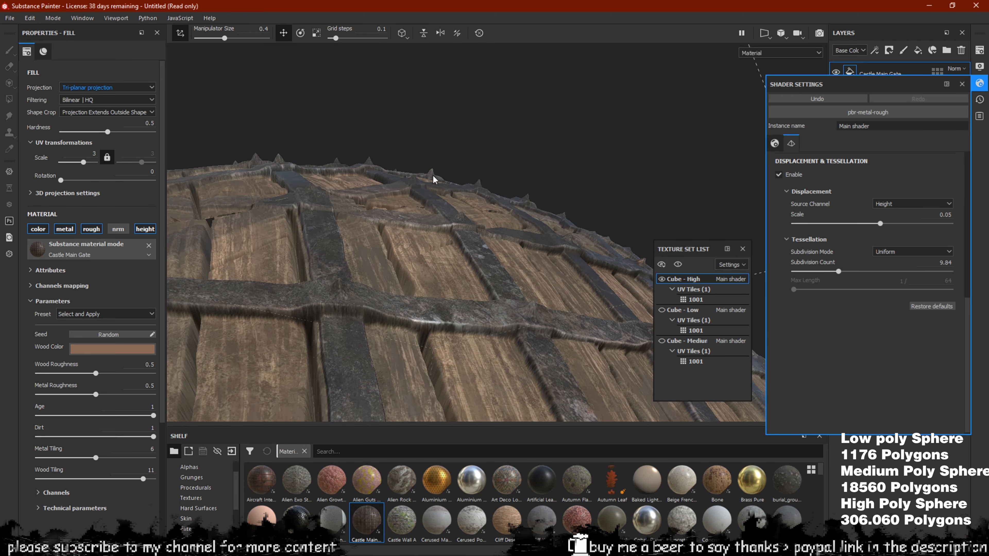
{"action": "left_click_drag", "start_coordinate": [882, 226], "coordinate": [886, 226]}
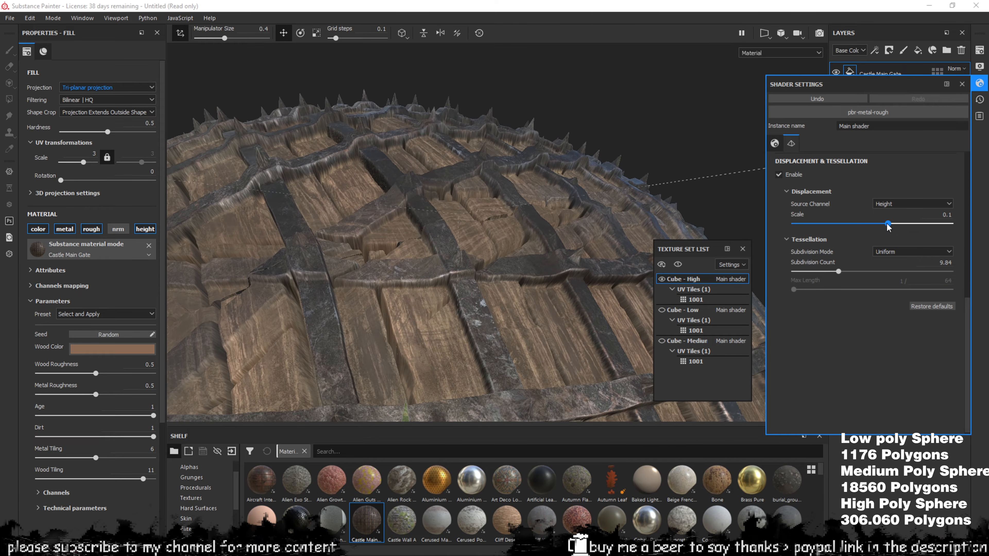
Orbit around the dome to inspect the 0.08 displacement from above and the side
{"action": "left_click_drag", "start_coordinate": [519, 147], "coordinate": [309, 191], "text": "alt"}
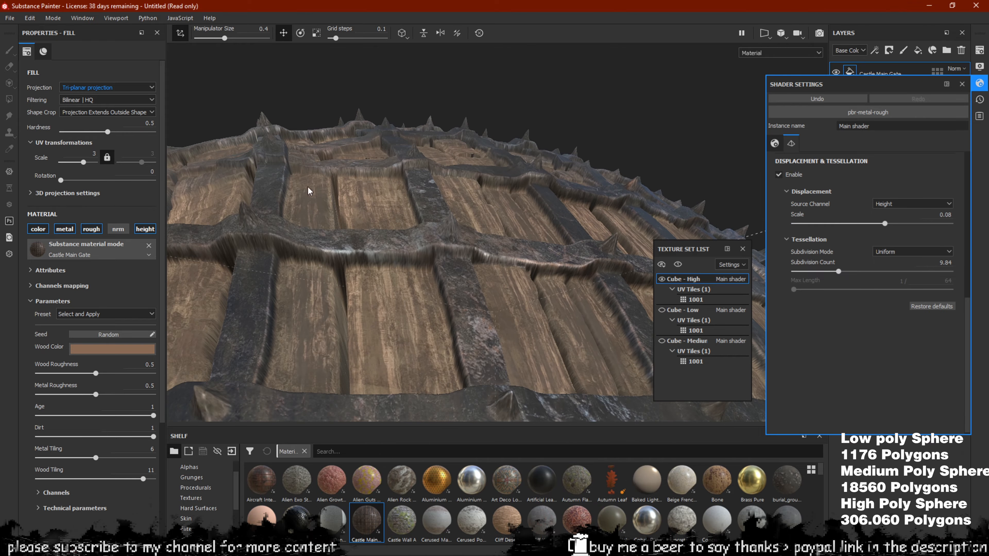
{"action": "scroll", "coordinate": [412, 182], "scroll_direction": "down", "scroll_amount": 4}
{"action": "left_click_drag", "start_coordinate": [412, 181], "coordinate": [397, 286], "text": "alt"}
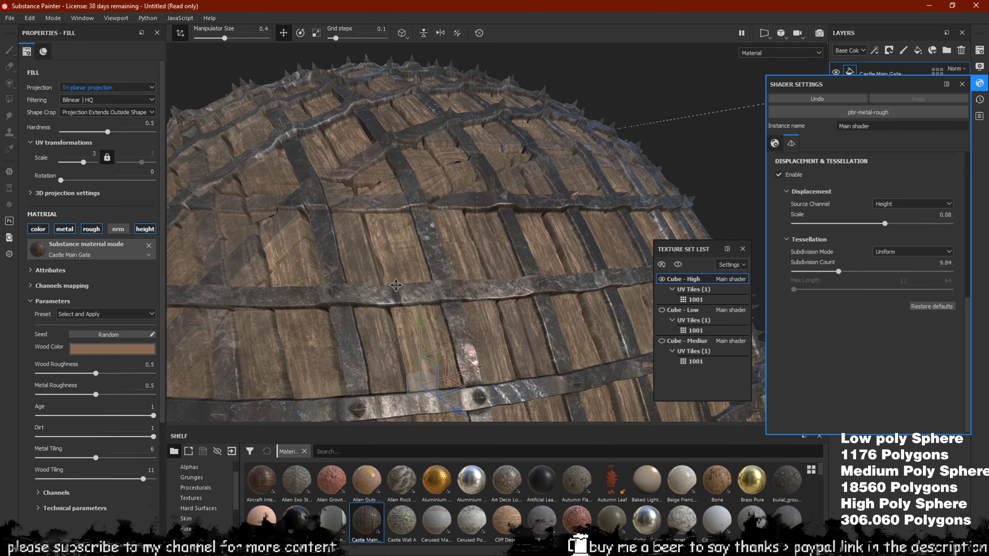
{"action": "scroll", "coordinate": [514, 135], "scroll_direction": "up", "scroll_amount": 3}
{"action": "left_click_drag", "start_coordinate": [477, 257], "coordinate": [517, 267], "text": "alt"}
{"action": "scroll", "coordinate": [517, 267], "scroll_direction": "down", "scroll_amount": 3}
{"action": "scroll", "coordinate": [474, 249], "scroll_direction": "down", "scroll_amount": 4}
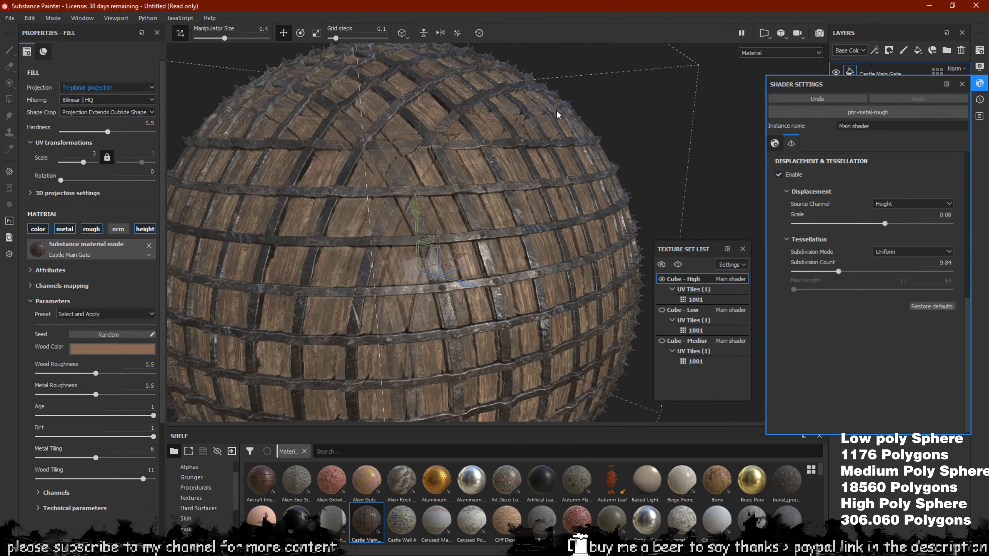
{"action": "scroll", "coordinate": [407, 207], "scroll_direction": "up", "scroll_amount": 3}
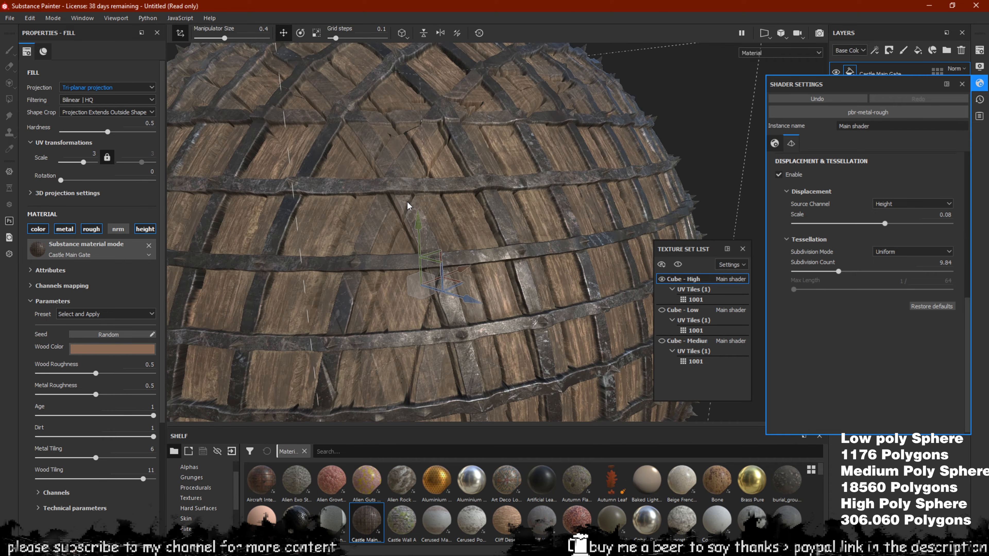
{"action": "left_click_drag", "start_coordinate": [447, 174], "coordinate": [405, 154], "text": "alt"}
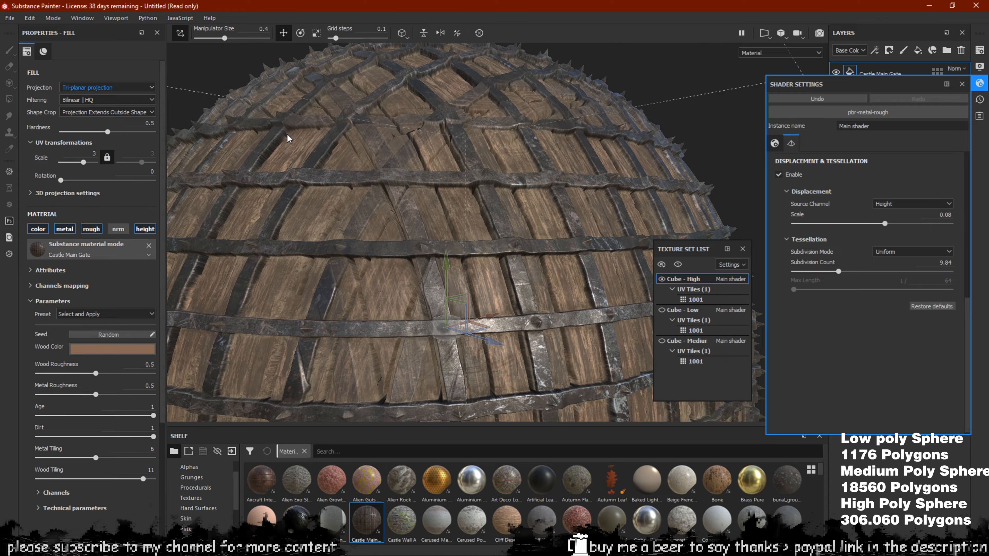
{"action": "left_click_drag", "start_coordinate": [288, 139], "coordinate": [359, 188], "text": "alt"}
{"action": "left_click_drag", "start_coordinate": [447, 250], "coordinate": [383, 287], "text": "alt"}
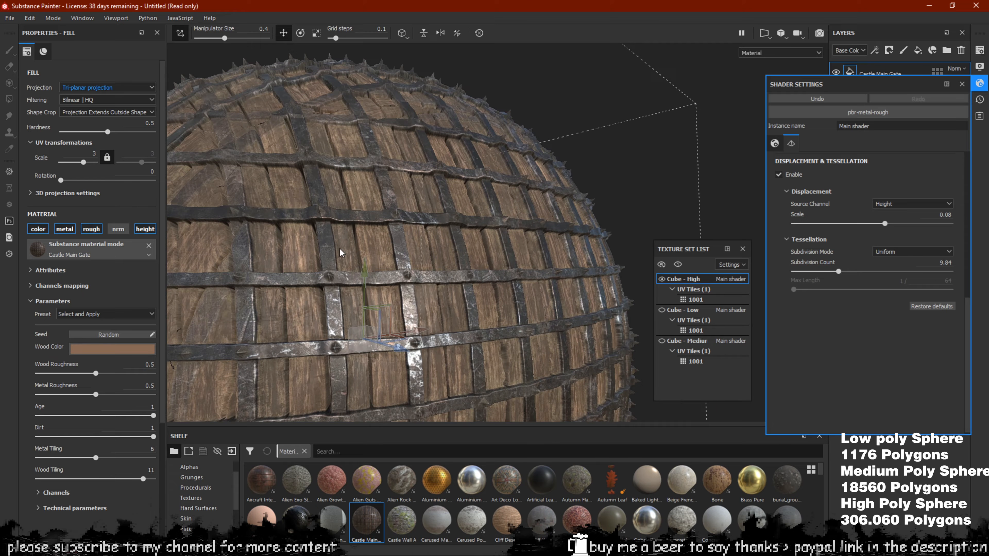
{"action": "left_click_drag", "start_coordinate": [344, 211], "coordinate": [390, 226], "text": "alt"}
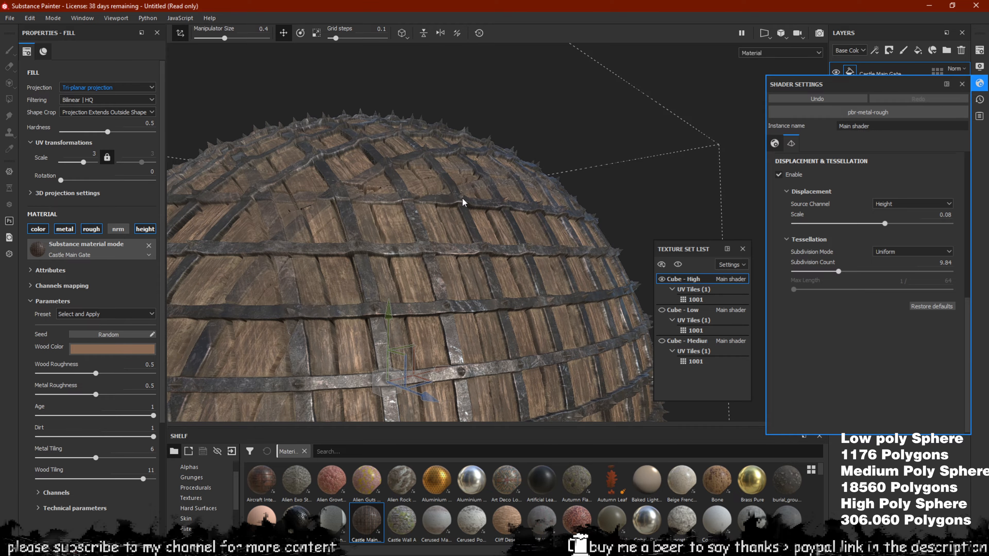
{"action": "left_click_drag", "start_coordinate": [463, 201], "coordinate": [487, 186], "text": "alt"}
{"action": "scroll", "coordinate": [452, 206], "scroll_direction": "up", "scroll_amount": 5}
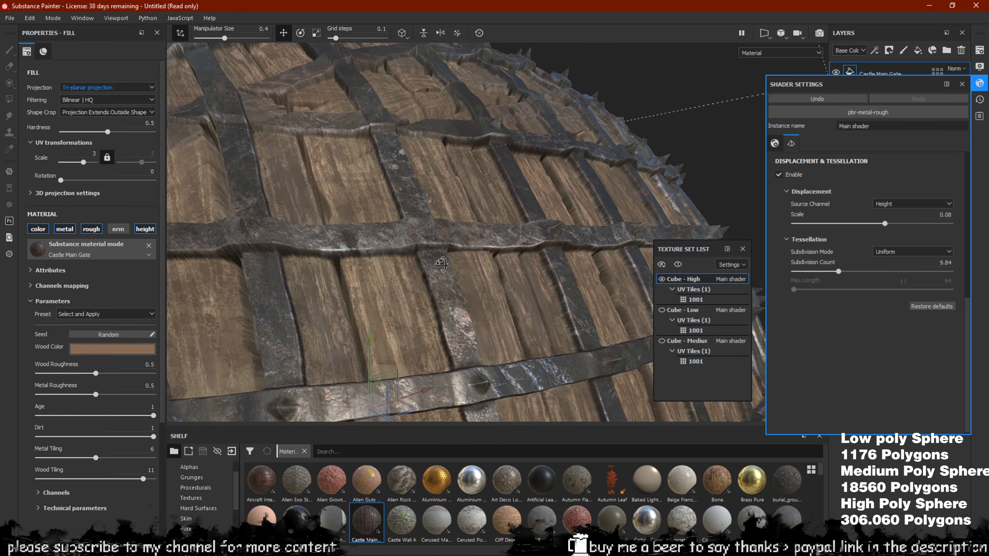
{"action": "left_click_drag", "start_coordinate": [429, 231], "coordinate": [511, 219], "text": "alt"}
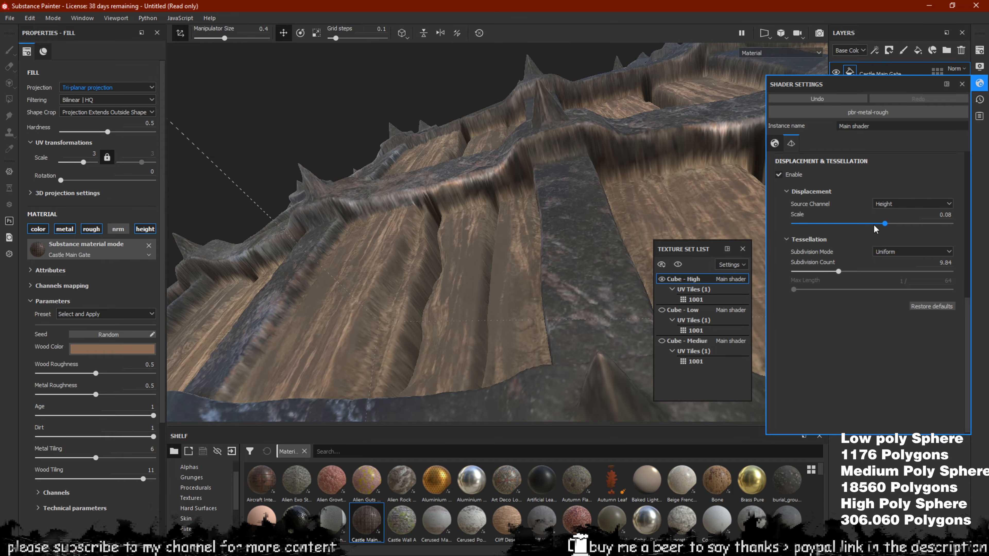
Set displacement scale to 0.05 and subdivision count to 3.97, then orbit to inspect
{"action": "mouse_move", "coordinate": [875, 229]}
{"action": "left_mouse_down"}
{"action": "mouse_move", "coordinate": [895, 214]}
{"action": "mouse_move", "coordinate": [883, 227]}
{"action": "left_mouse_up"}
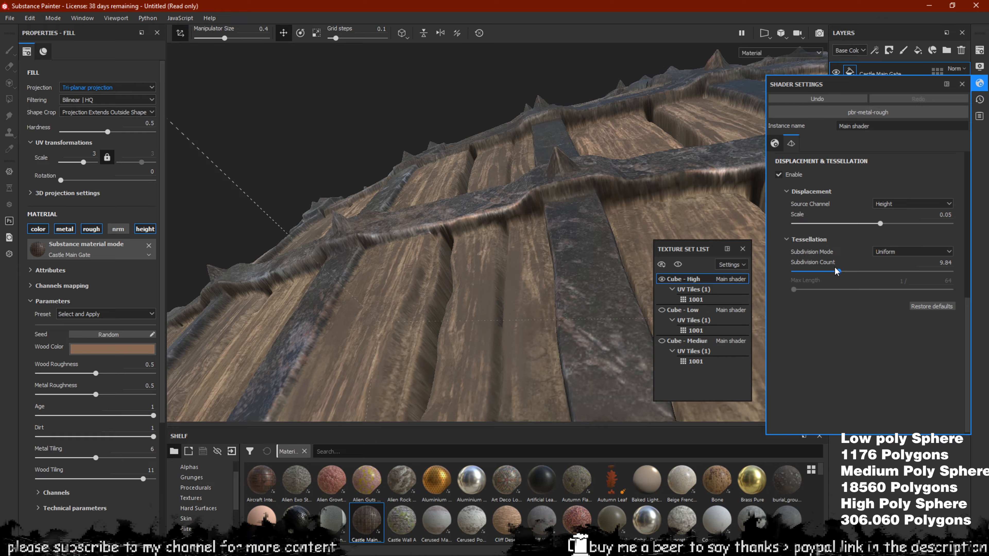
{"action": "left_click_drag", "start_coordinate": [836, 271], "coordinate": [806, 283]}
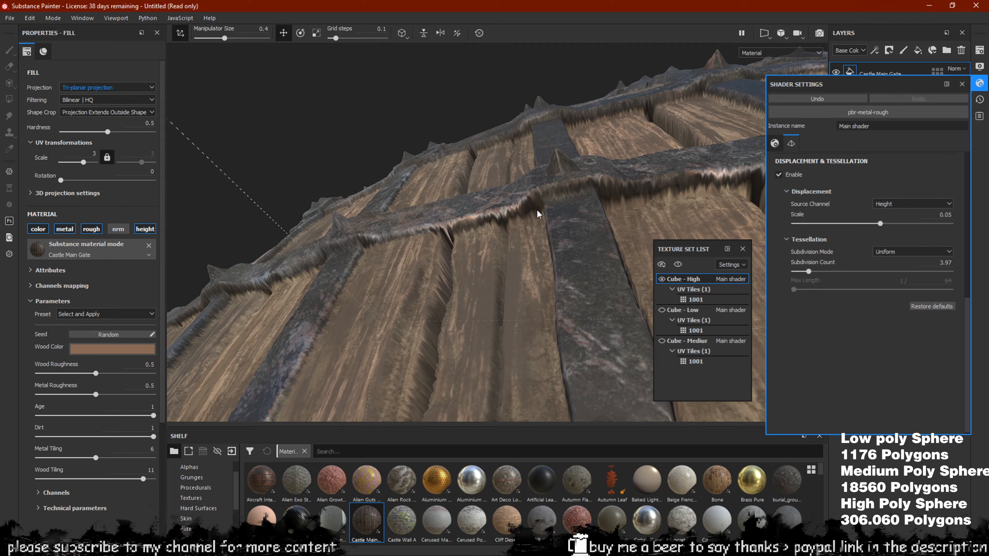
{"action": "left_click_drag", "start_coordinate": [538, 213], "coordinate": [608, 244], "text": "alt"}
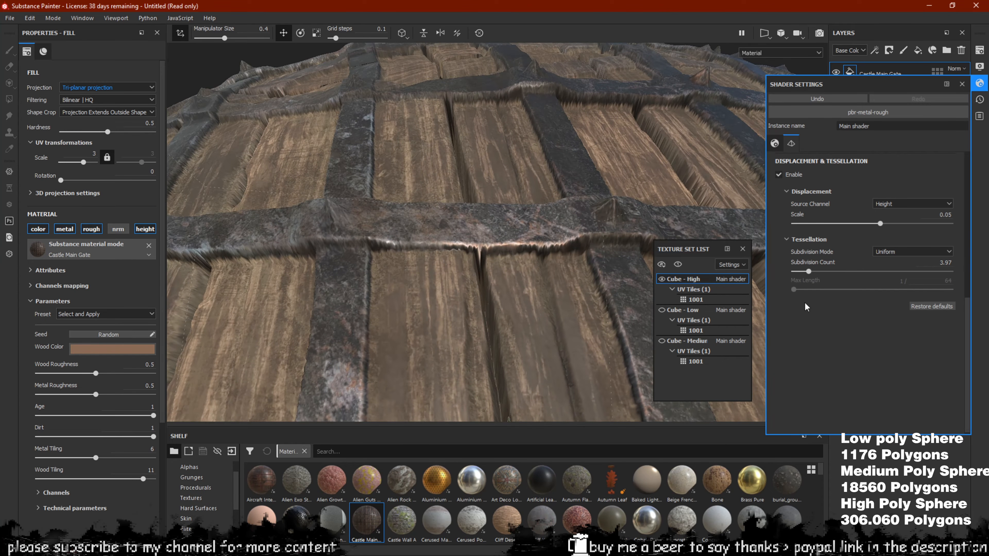
{"action": "left_click_drag", "start_coordinate": [498, 222], "coordinate": [531, 241], "text": "alt"}
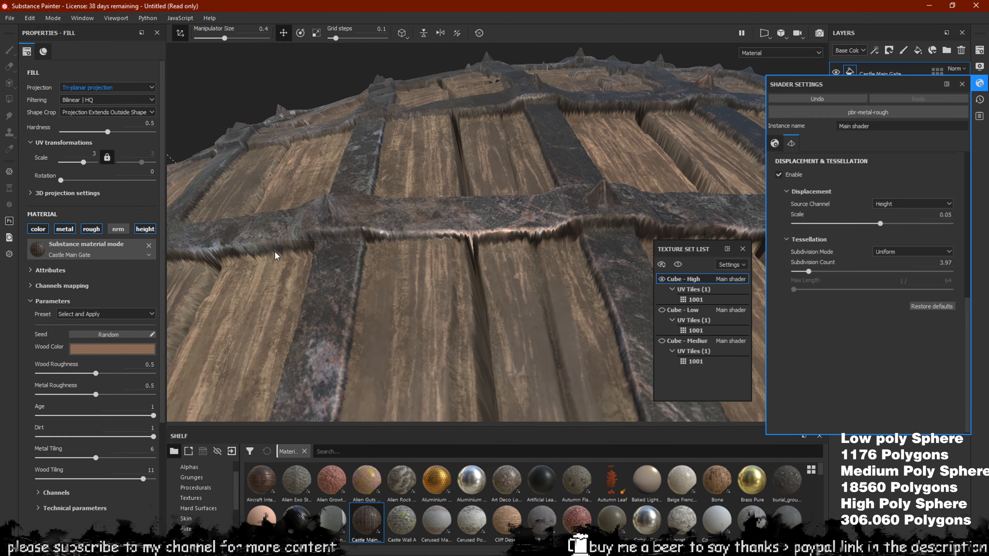
{"action": "scroll", "coordinate": [440, 229], "scroll_direction": "down", "scroll_amount": 5}
{"action": "left_click_drag", "start_coordinate": [445, 219], "coordinate": [483, 227], "text": "alt"}
{"action": "scroll", "coordinate": [471, 251], "scroll_direction": "up", "scroll_amount": 5}
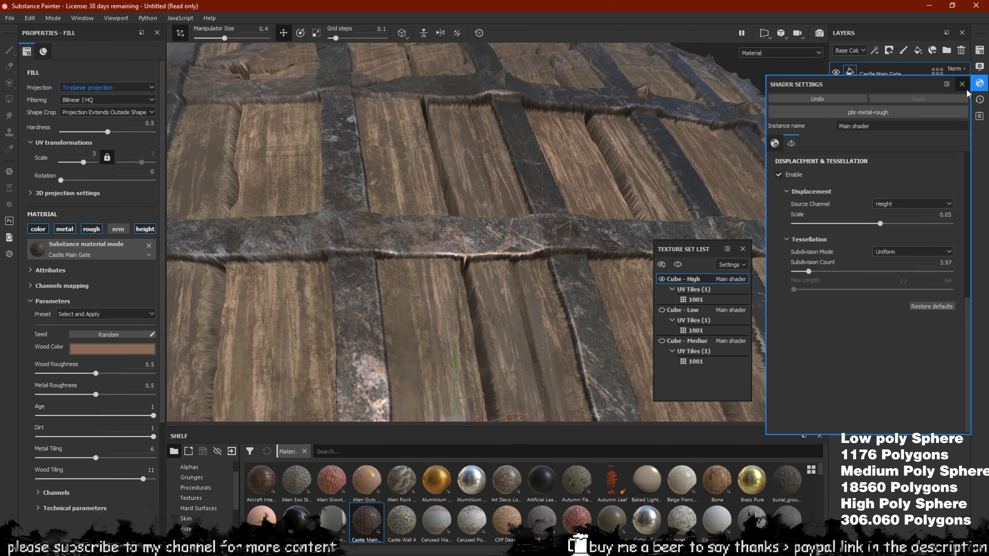
Close the Shader Settings and orbit around the wood-and-metal surface
{"action": "left_click", "coordinate": [980, 83]}
{"action": "scroll", "coordinate": [457, 255], "scroll_direction": "down", "scroll_amount": 1}
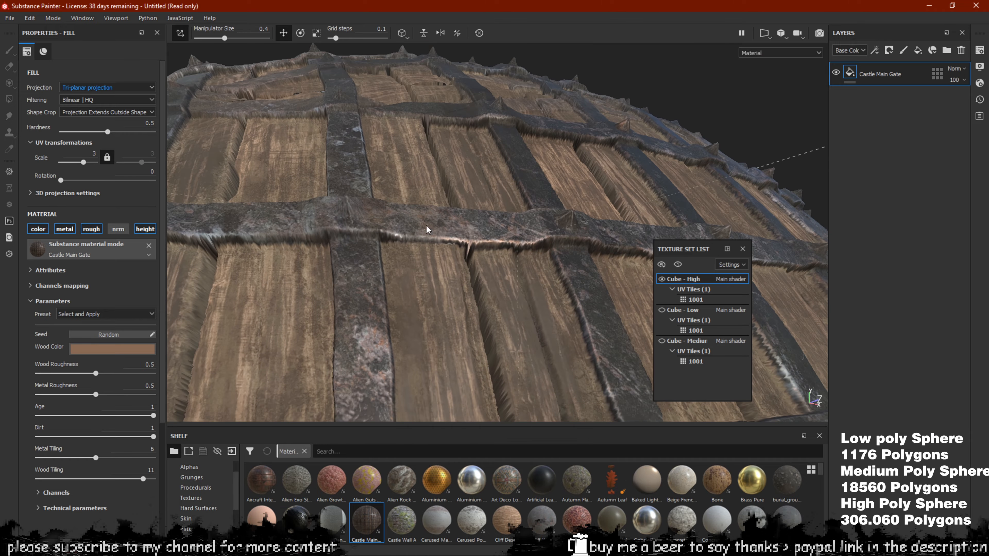
{"action": "left_click_drag", "start_coordinate": [469, 251], "coordinate": [454, 229], "text": "alt"}
{"action": "left_click_drag", "start_coordinate": [388, 230], "coordinate": [424, 227], "text": "alt"}
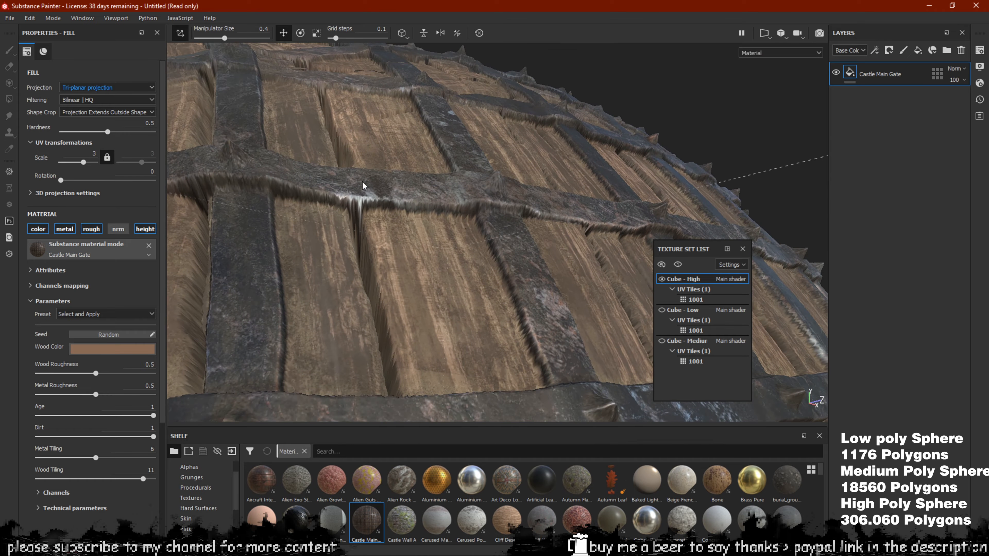
Add a Blur filter to the Castle Main Gate layer
{"action": "right_click", "coordinate": [850, 76]}
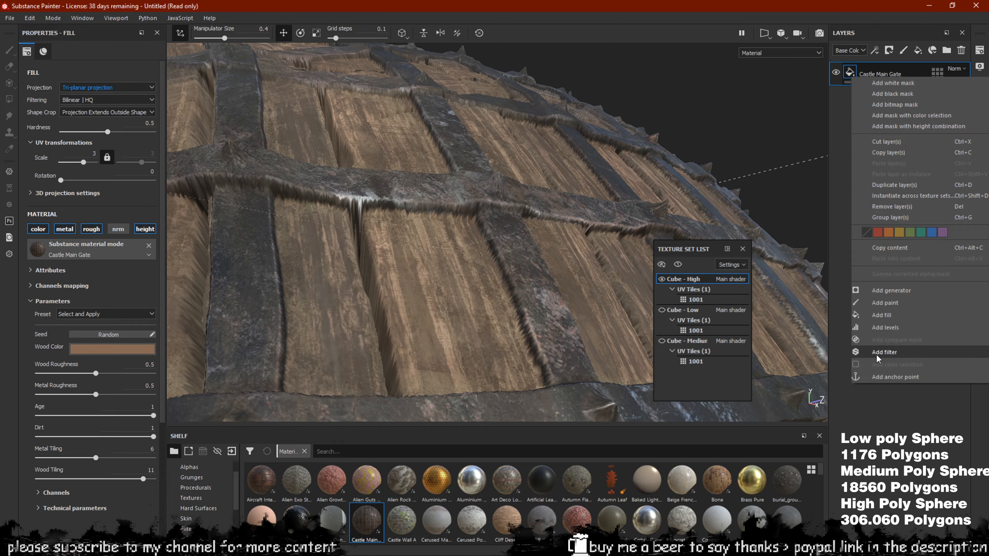
{"action": "left_click", "coordinate": [862, 352]}
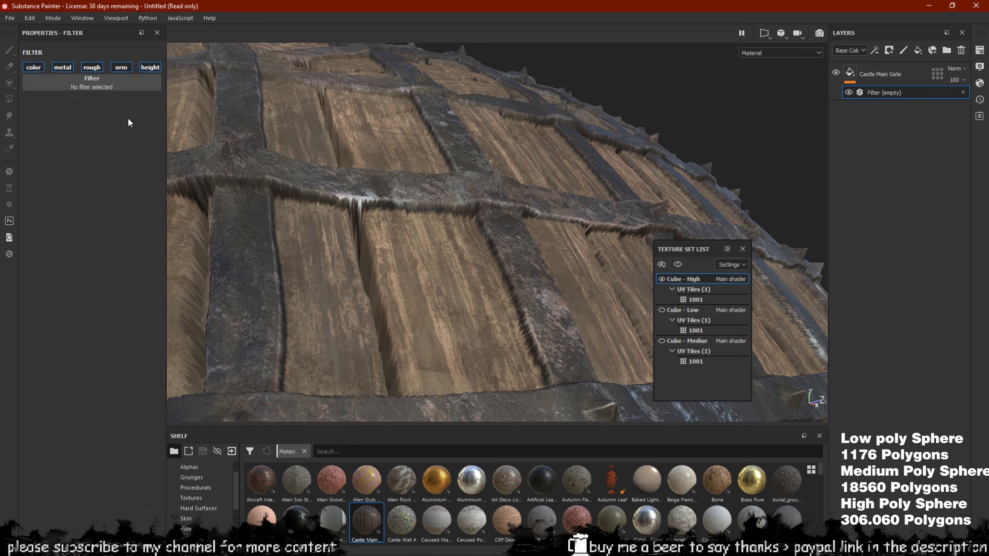
{"action": "left_click", "coordinate": [99, 87]}
{"action": "left_click", "coordinate": [200, 124]}
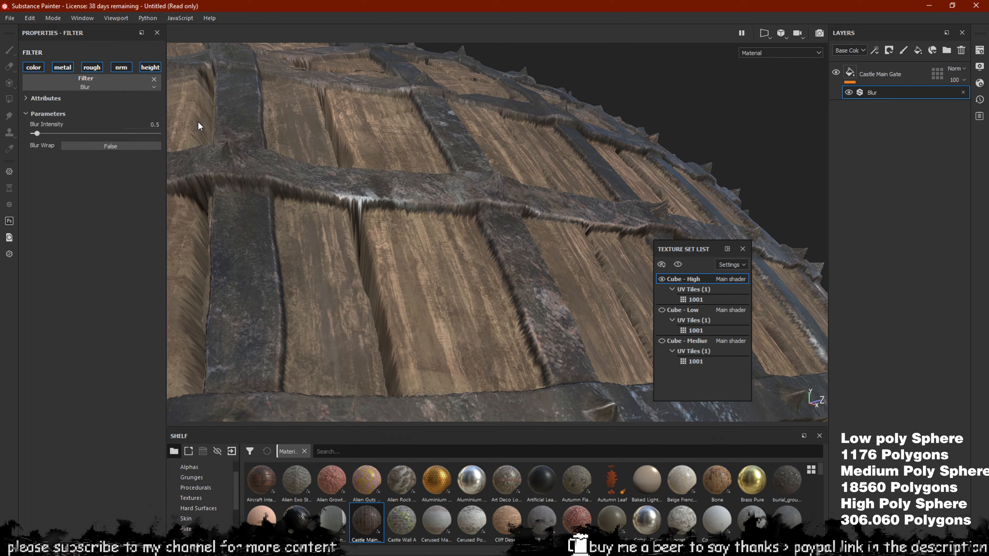
{"action": "scroll", "coordinate": [392, 218], "scroll_direction": "down", "scroll_amount": 5}
{"action": "left_click_drag", "start_coordinate": [385, 198], "coordinate": [382, 241], "text": "alt"}
{"action": "scroll", "coordinate": [403, 234], "scroll_direction": "up", "scroll_amount": 5}
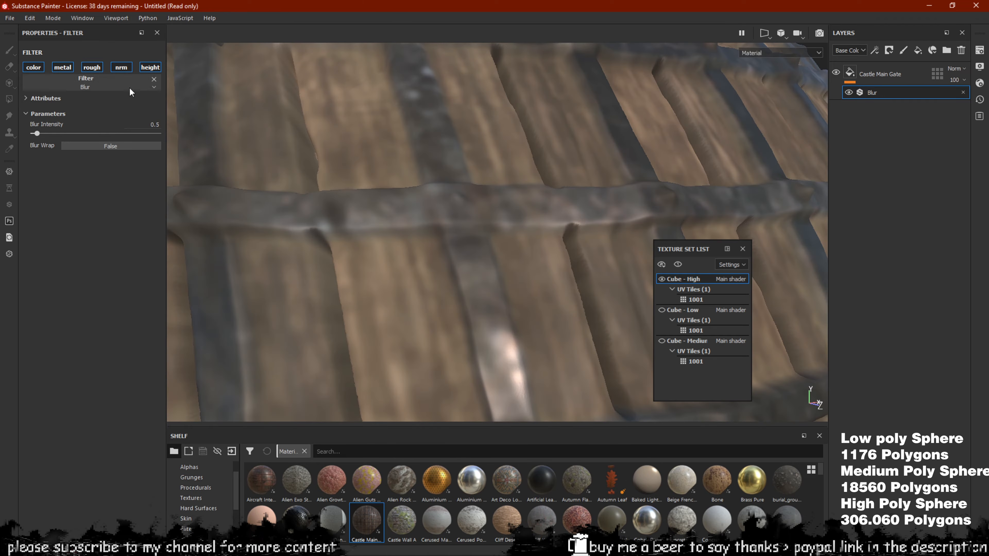
Limit the Blur to height by disabling the color, metal, roughness and normal channels
{"action": "left_click", "coordinate": [34, 68]}
{"action": "left_click", "coordinate": [63, 67]}
{"action": "left_click", "coordinate": [92, 67]}
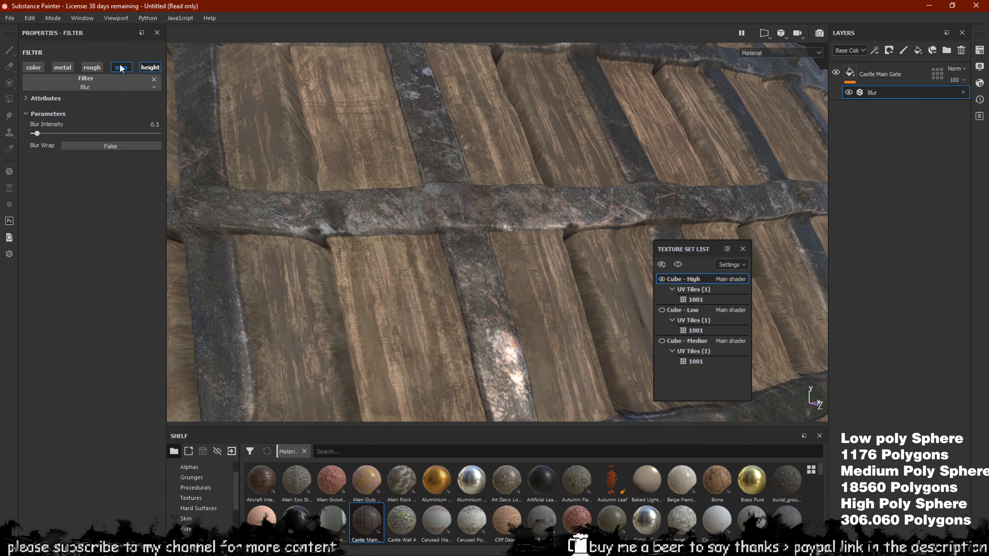
{"action": "left_click", "coordinate": [121, 67]}
{"action": "left_click_drag", "start_coordinate": [467, 203], "coordinate": [486, 187], "text": "alt"}
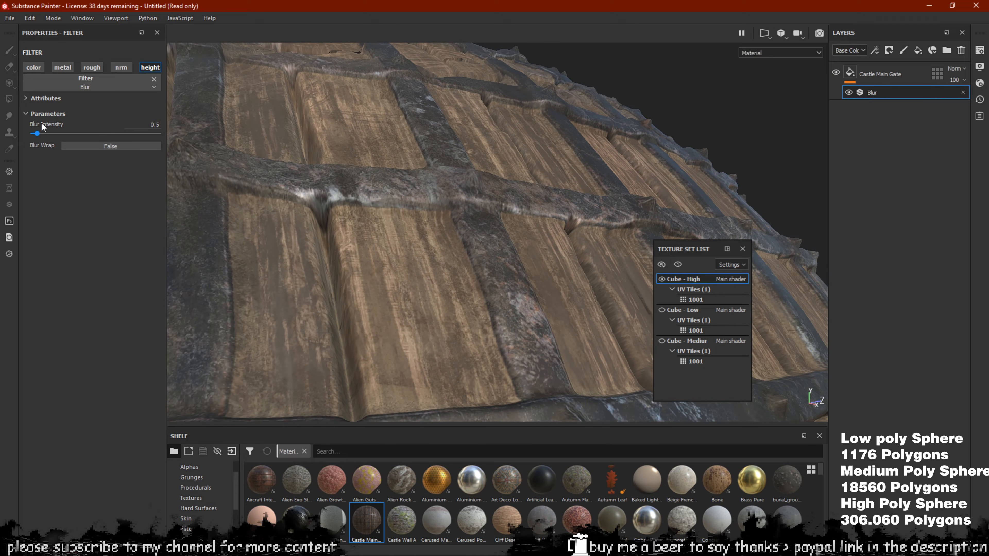
Try a Blur Intensity of 0.1, then settle it at 0.4
{"action": "left_click", "coordinate": [151, 125]}
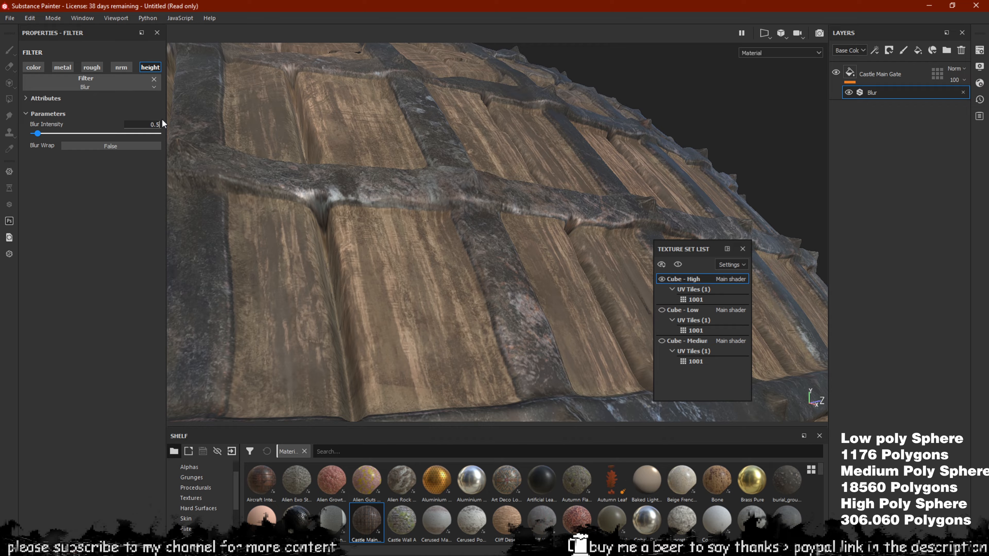
{"action": "type", "text": "0.1"}
{"action": "key", "text": "Return"}
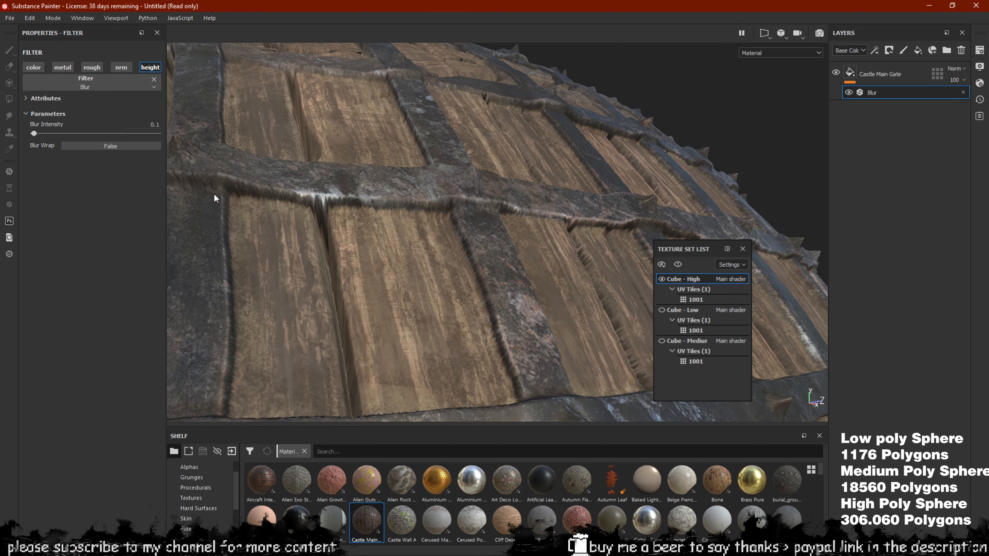
{"action": "left_click_drag", "start_coordinate": [374, 193], "coordinate": [420, 214], "text": "alt"}
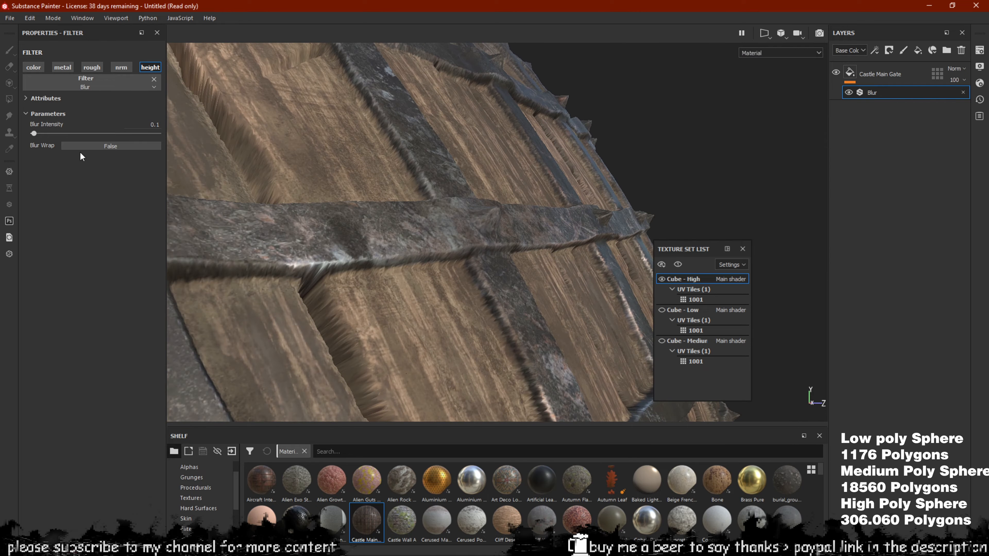
{"action": "left_click_drag", "start_coordinate": [40, 136], "coordinate": [33, 139]}
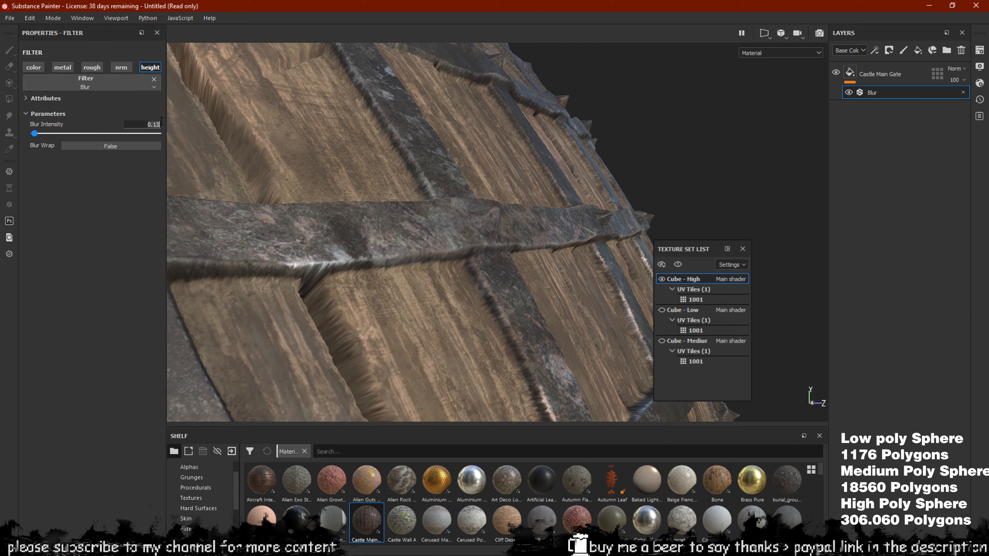
{"action": "key", "text": "Return"}
{"action": "left_click_drag", "start_coordinate": [31, 132], "coordinate": [34, 135]}
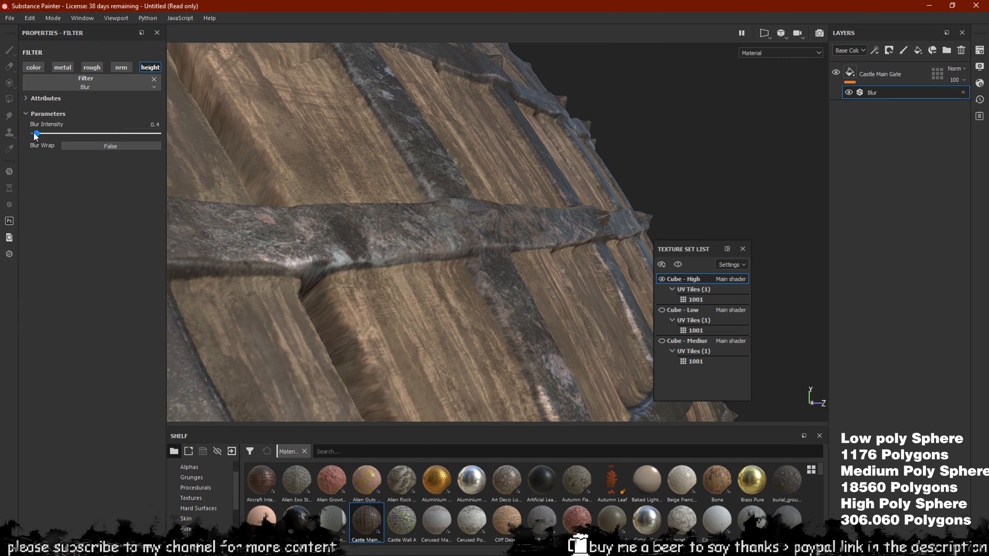
{"action": "left_click_drag", "start_coordinate": [331, 195], "coordinate": [372, 212], "text": "alt"}
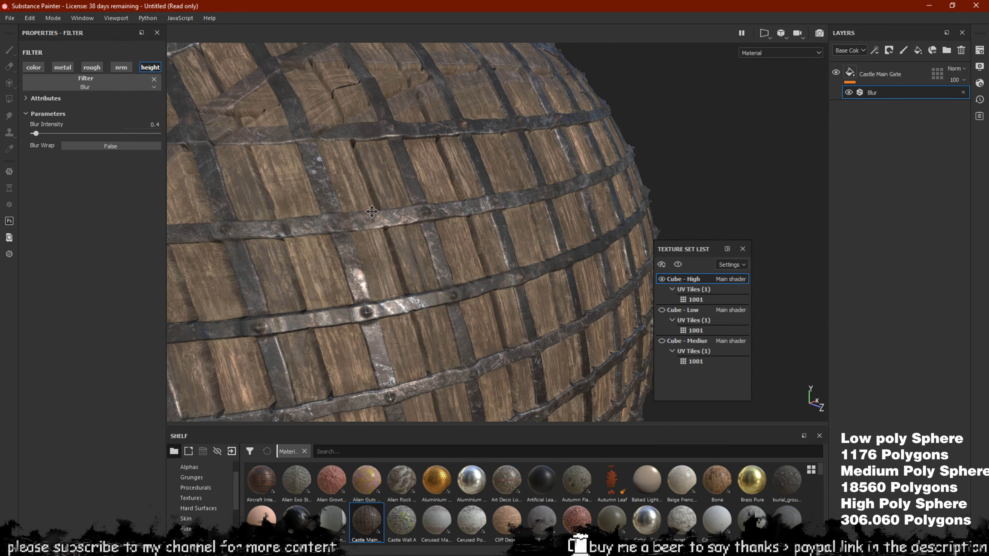
{"action": "middle_click_drag", "start_coordinate": [372, 211], "coordinate": [368, 111], "text": "alt"}
{"action": "scroll", "coordinate": [284, 95], "scroll_direction": "up", "scroll_amount": 4}
{"action": "scroll", "coordinate": [257, 102], "scroll_direction": "up", "scroll_amount": 2}
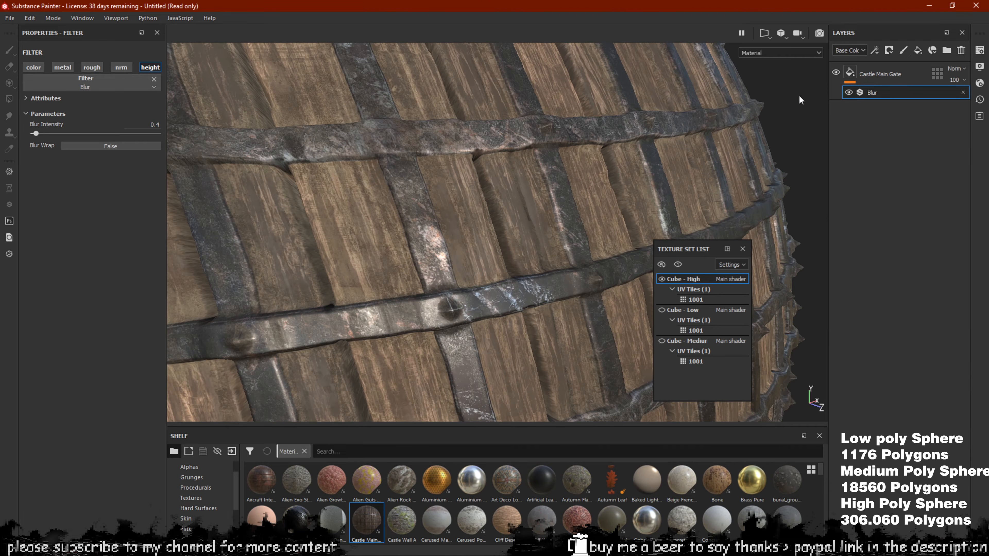
Select the Castle Main Gate fill and toggle the Blur on and off to compare
{"action": "left_click", "coordinate": [864, 75]}
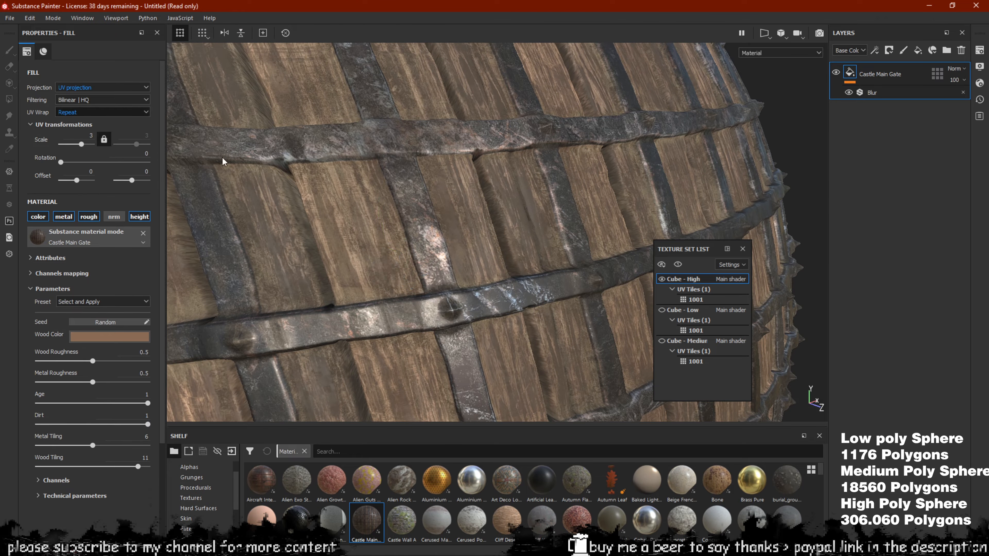
{"action": "left_click_drag", "start_coordinate": [223, 162], "coordinate": [401, 185], "text": "alt"}
{"action": "scroll", "coordinate": [373, 250], "scroll_direction": "up", "scroll_amount": 2}
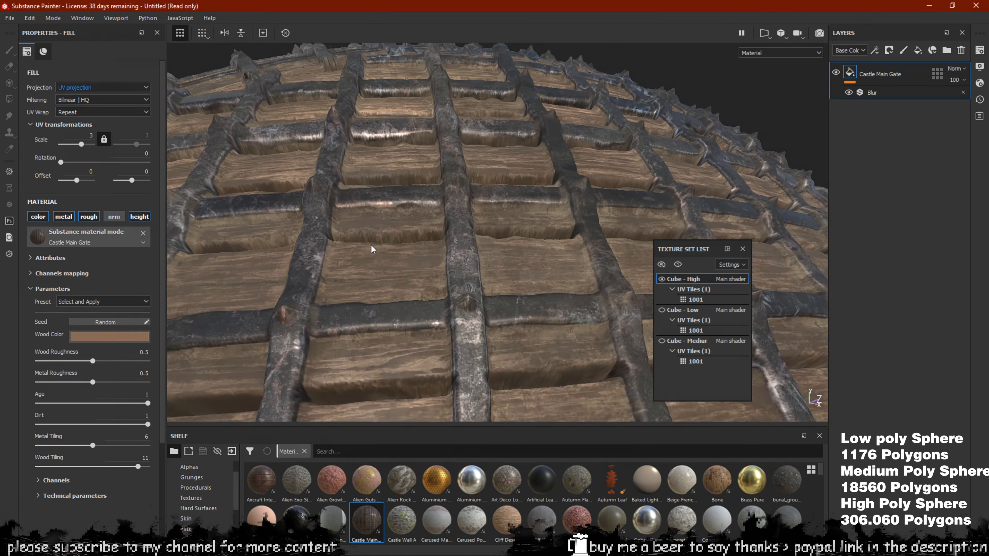
{"action": "left_click_drag", "start_coordinate": [372, 250], "coordinate": [415, 231], "text": "alt"}
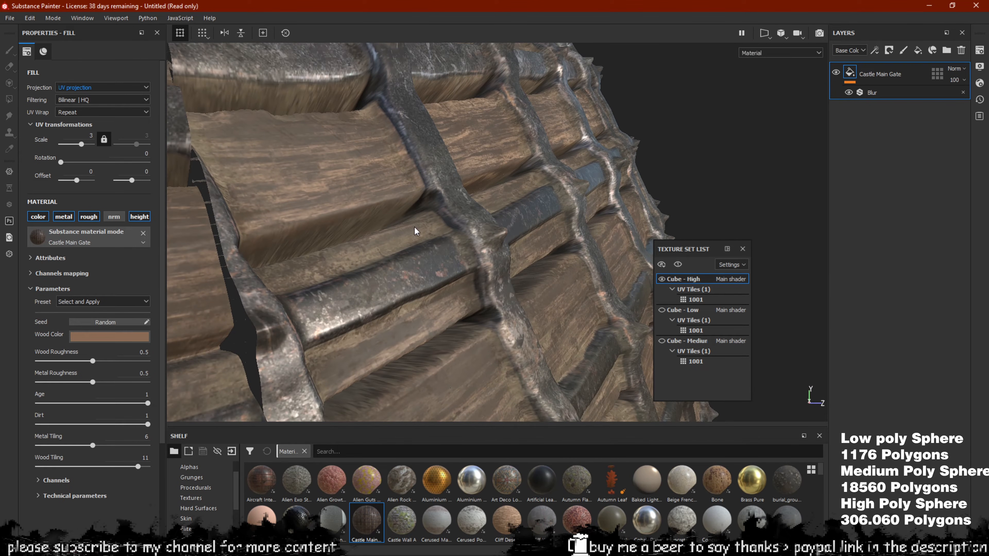
{"action": "left_click_drag", "start_coordinate": [387, 190], "coordinate": [232, 190], "text": "alt"}
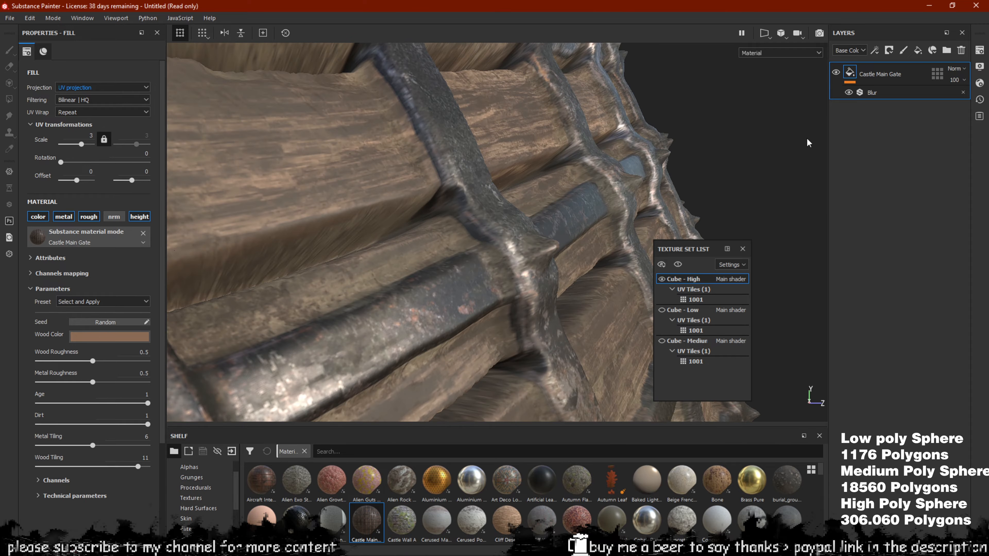
{"action": "left_click", "coordinate": [849, 94]}
{"action": "left_click", "coordinate": [849, 94]}
{"action": "left_click", "coordinate": [849, 93]}
{"action": "left_click", "coordinate": [849, 94]}
Raise the tessellation subdivision count to 8.16 in Shader Settings
{"action": "left_click_drag", "start_coordinate": [539, 166], "coordinate": [506, 180], "text": "alt"}
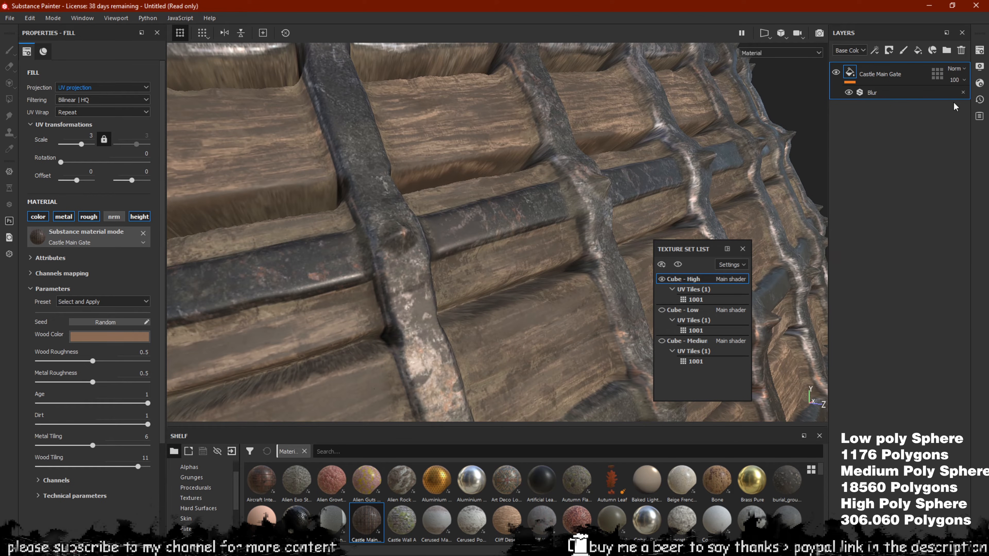
{"action": "left_click", "coordinate": [979, 83]}
{"action": "left_click_drag", "start_coordinate": [810, 272], "coordinate": [831, 287]}
Select Castle Main Gate, close Shader Settings and orbit over the gate grid
{"action": "left_click", "coordinate": [855, 72]}
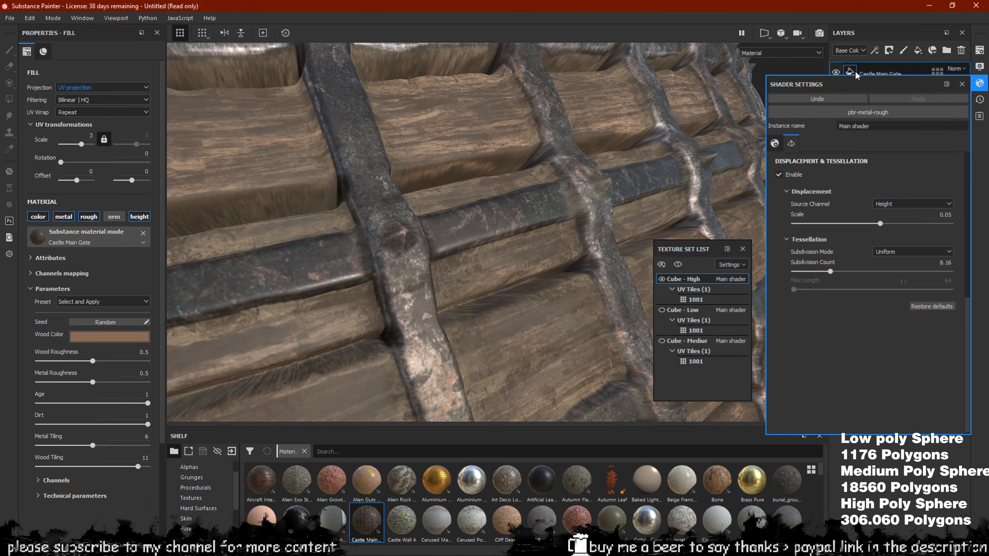
{"action": "left_click", "coordinate": [978, 83]}
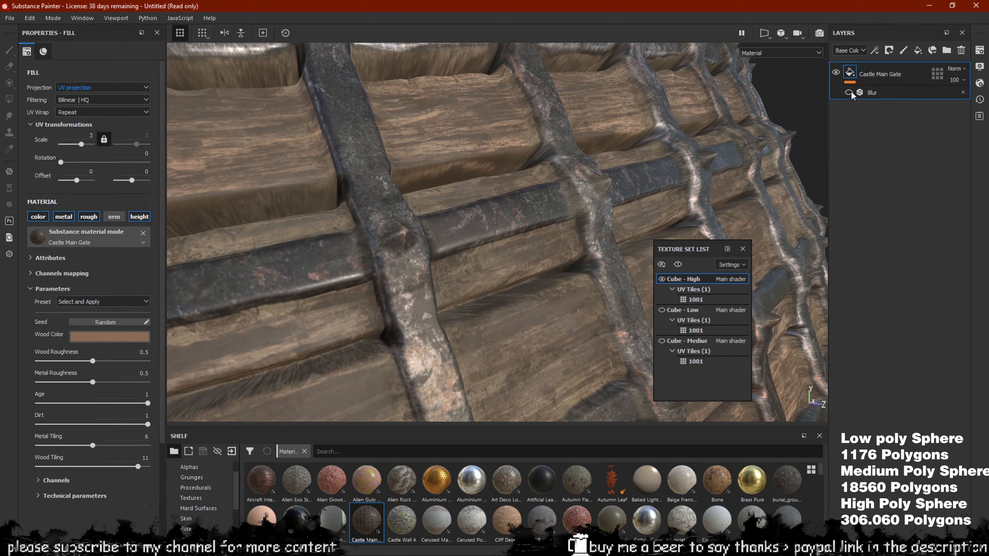
{"action": "left_click_drag", "start_coordinate": [653, 157], "coordinate": [506, 231], "text": "alt"}
{"action": "scroll", "coordinate": [467, 138], "scroll_direction": "up", "scroll_amount": 3}
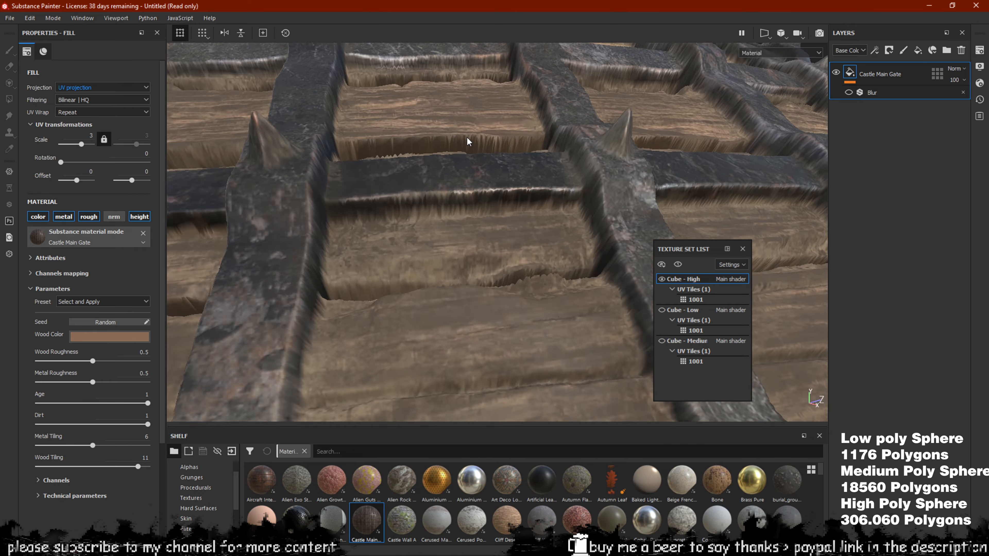
{"action": "scroll", "coordinate": [468, 142], "scroll_direction": "down", "scroll_amount": 3}
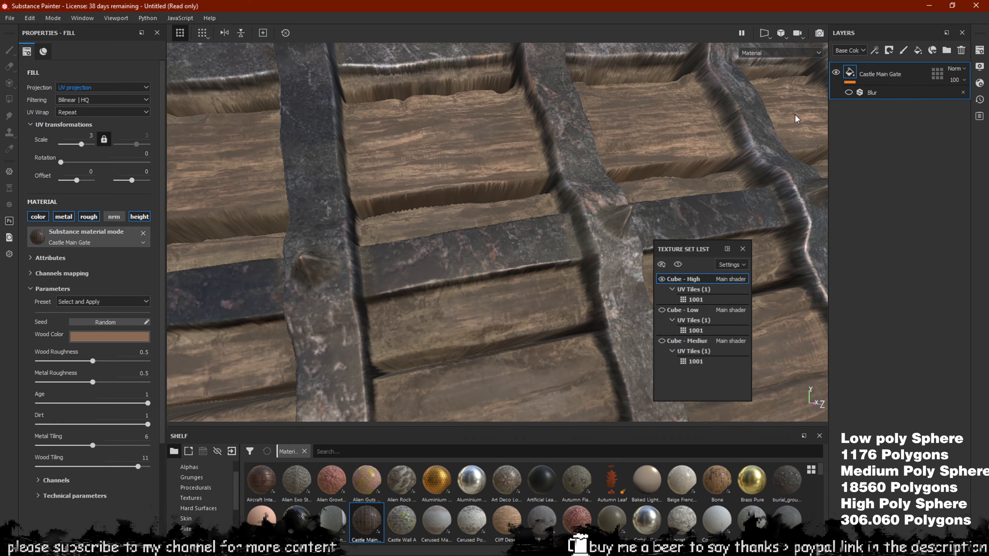
{"action": "scroll", "coordinate": [467, 191], "scroll_direction": "down", "scroll_amount": 3}
{"action": "scroll", "coordinate": [465, 191], "scroll_direction": "up", "scroll_amount": 4}
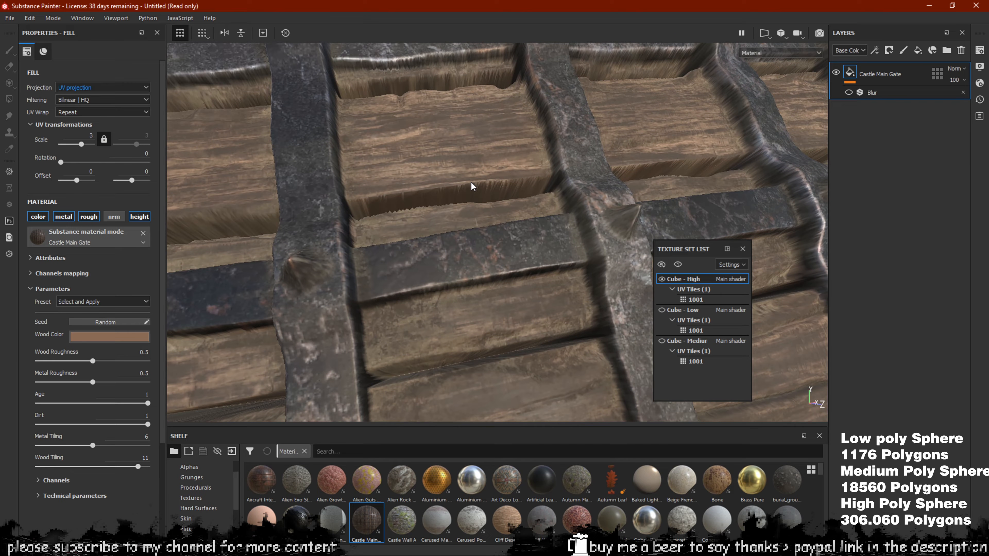
{"action": "mouse_move", "coordinate": [522, 171]}
{"action": "left_mouse_down", "text": "alt"}
{"action": "mouse_move", "coordinate": [480, 195]}
{"action": "mouse_move", "coordinate": [460, 166]}
{"action": "mouse_move", "coordinate": [436, 167]}
{"action": "mouse_move", "coordinate": [468, 204]}
{"action": "left_mouse_up", "text": "alt"}
{"action": "scroll", "coordinate": [596, 206], "scroll_direction": "up", "scroll_amount": 3}
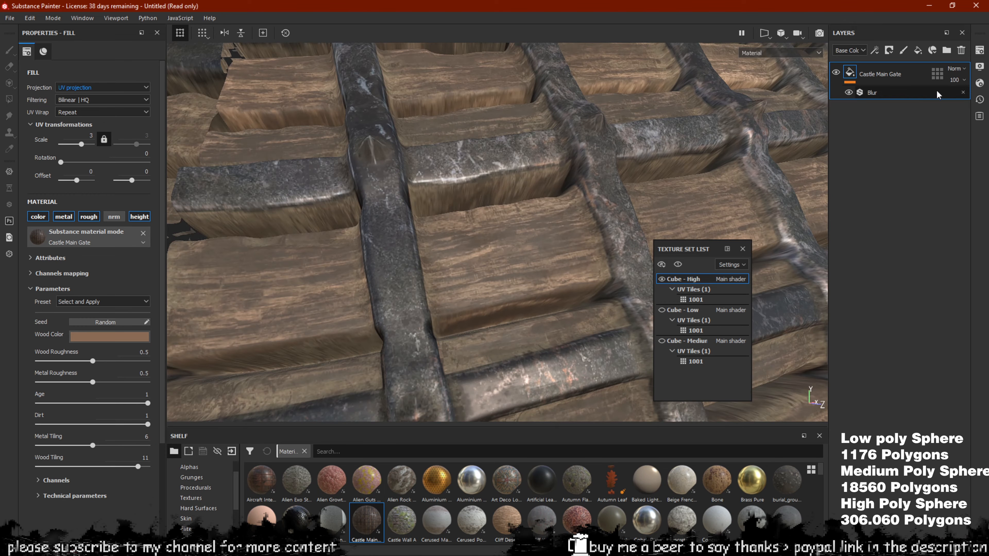
Lower the tessellation subdivision count to 4.17, then close Shader Settings
{"action": "left_click", "coordinate": [980, 83]}
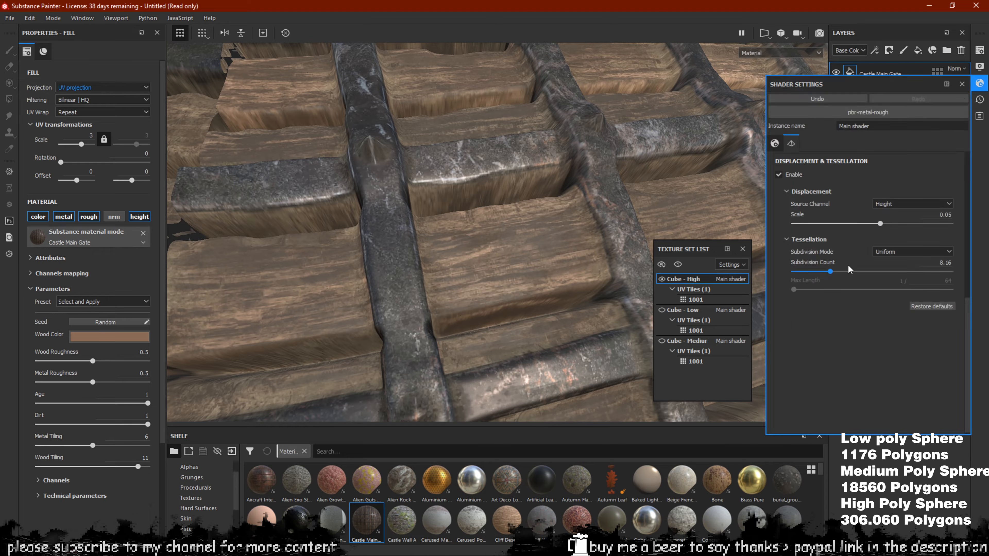
{"action": "left_click_drag", "start_coordinate": [821, 270], "coordinate": [809, 269]}
{"action": "left_click_drag", "start_coordinate": [413, 191], "coordinate": [435, 204], "text": "alt"}
{"action": "scroll", "coordinate": [403, 184], "scroll_direction": "down", "scroll_amount": 5}
{"action": "scroll", "coordinate": [438, 191], "scroll_direction": "up", "scroll_amount": 3}
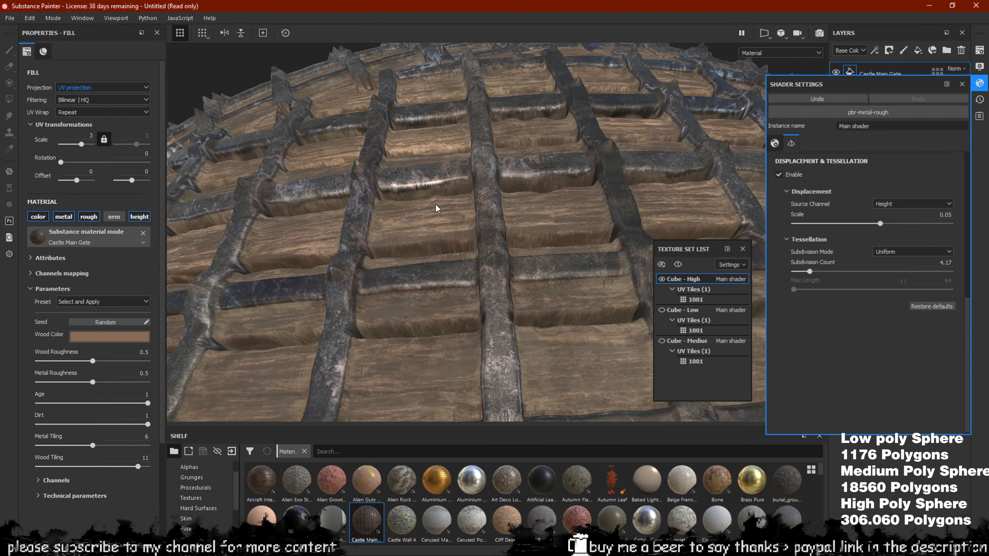
{"action": "left_click", "coordinate": [980, 83]}
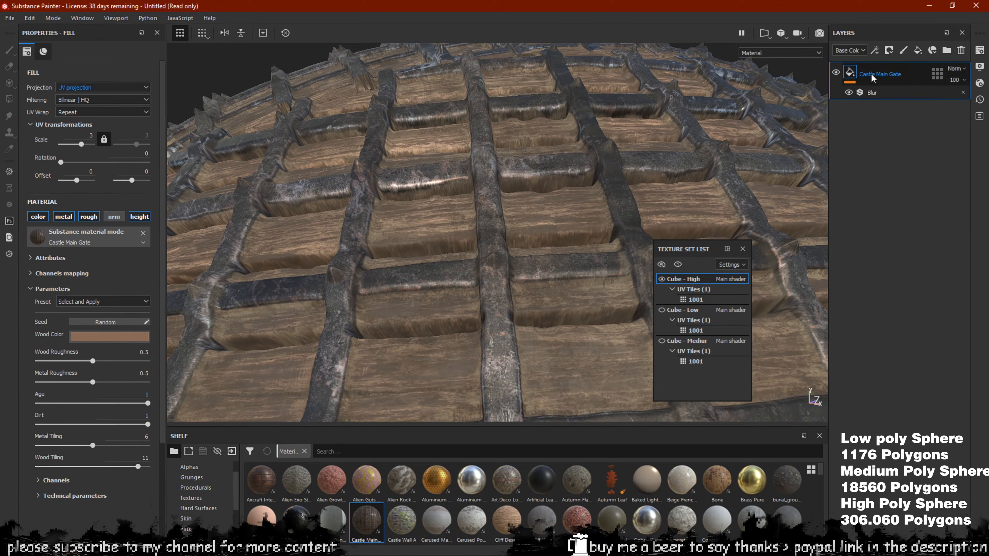
Add a Sharpen filter to the Castle Main Gate layer
{"action": "right_click", "coordinate": [842, 74]}
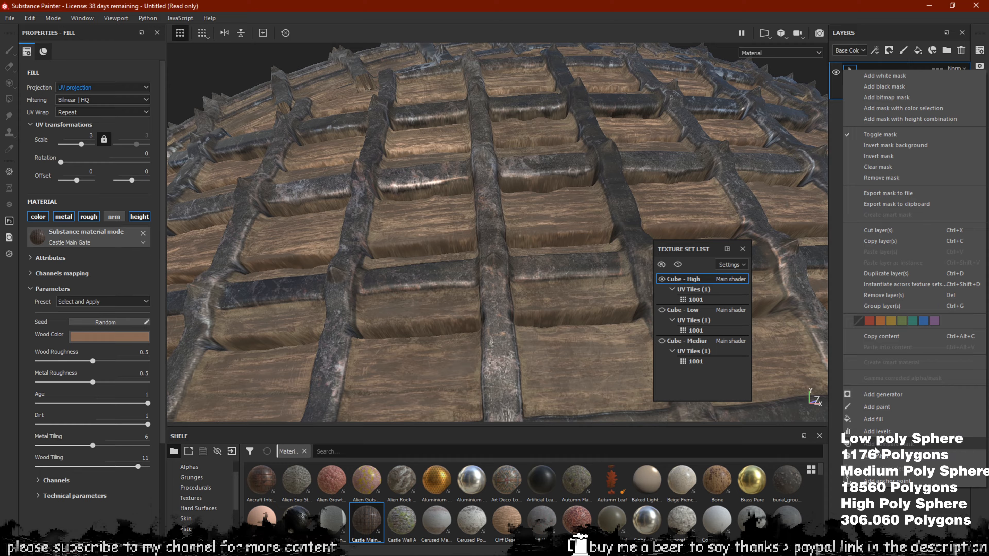
{"action": "left_click", "coordinate": [874, 458]}
{"action": "left_click", "coordinate": [102, 85]}
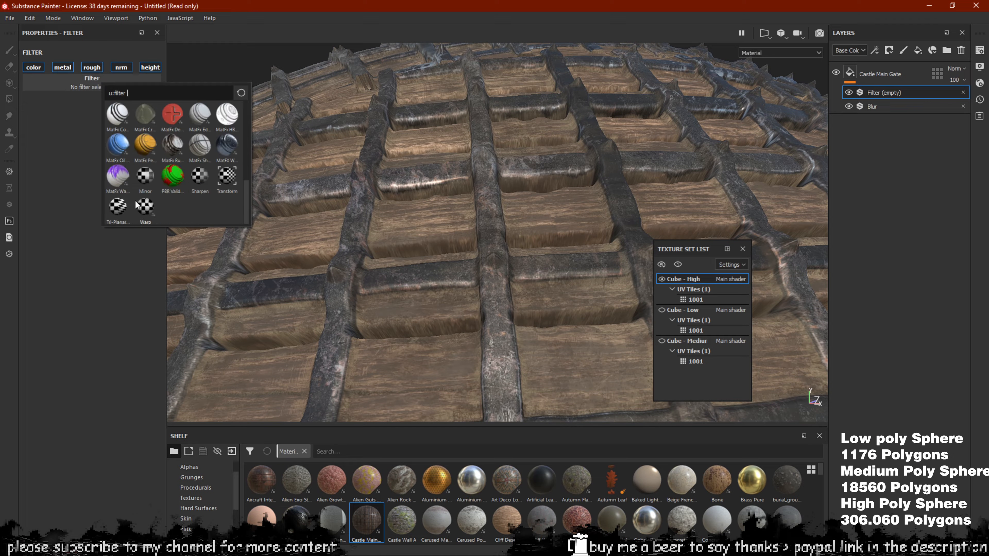
{"action": "left_click", "coordinate": [199, 177]}
{"action": "left_click_drag", "start_coordinate": [481, 209], "coordinate": [411, 256], "text": "alt"}
{"action": "scroll", "coordinate": [418, 241], "scroll_direction": "up", "scroll_amount": 2}
{"action": "scroll", "coordinate": [366, 209], "scroll_direction": "up", "scroll_amount": 1}
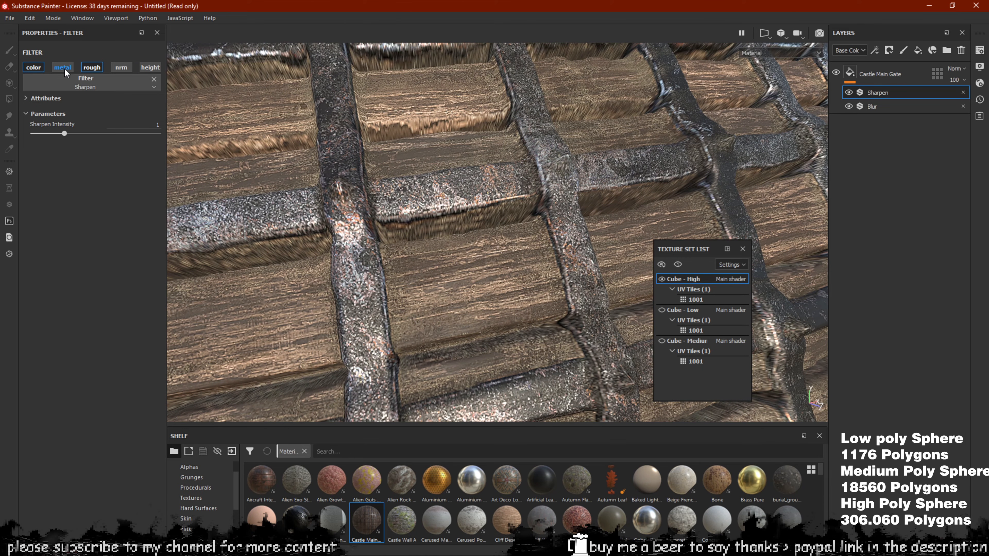
Toggle the roughness channel off and back on, and set Sharpen Intensity to 0.33
{"action": "left_click", "coordinate": [89, 69]}
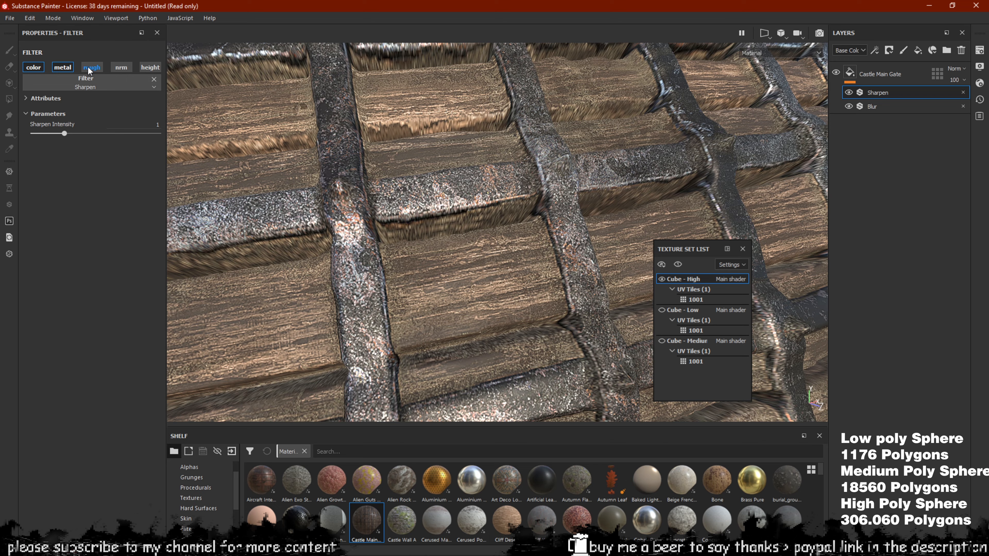
{"action": "left_click", "coordinate": [117, 68]}
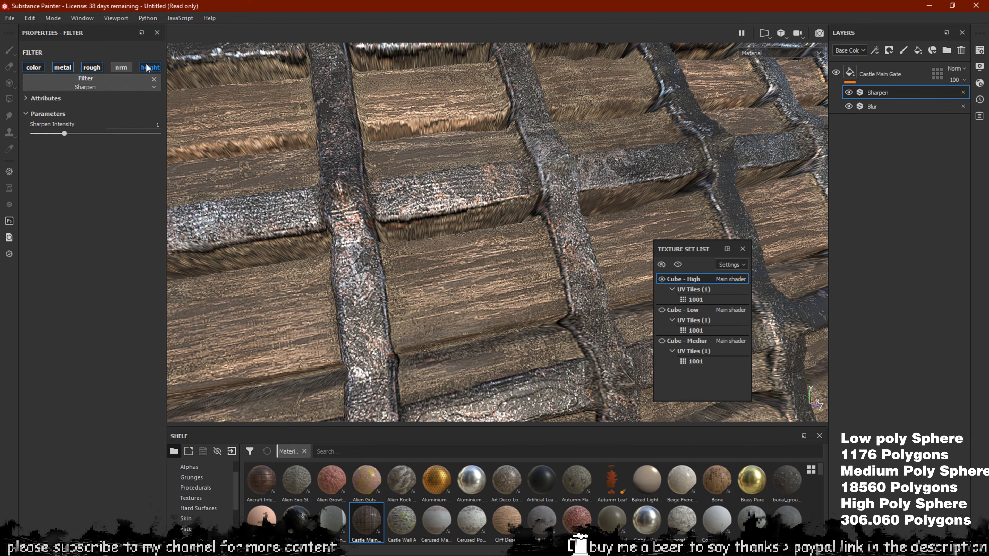
{"action": "mouse_move", "coordinate": [58, 133]}
{"action": "left_mouse_down"}
{"action": "mouse_move", "coordinate": [23, 137]}
{"action": "mouse_move", "coordinate": [43, 141]}
{"action": "left_mouse_up"}
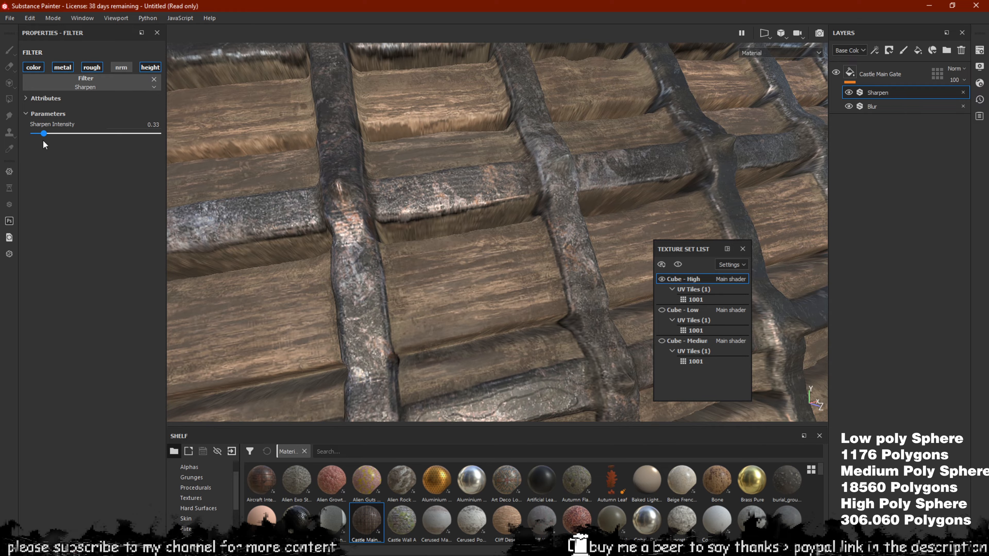
{"action": "left_click_drag", "start_coordinate": [440, 208], "coordinate": [609, 243], "text": "alt"}
{"action": "scroll", "coordinate": [446, 137], "scroll_direction": "down", "scroll_amount": 5}
{"action": "scroll", "coordinate": [468, 176], "scroll_direction": "up", "scroll_amount": 5}
{"action": "scroll", "coordinate": [466, 166], "scroll_direction": "up", "scroll_amount": 1}
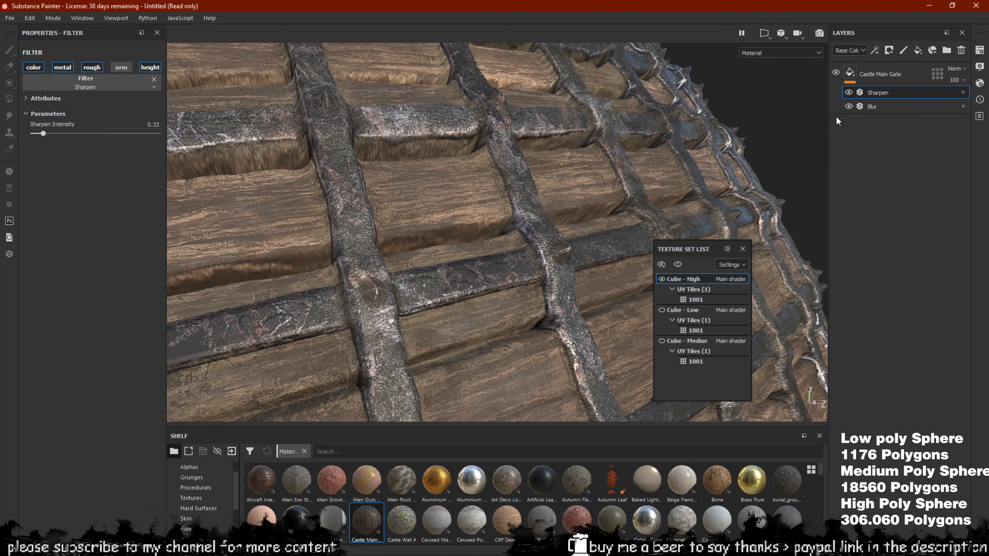
{"action": "left_click", "coordinate": [867, 107]}
{"action": "left_click", "coordinate": [848, 106]}
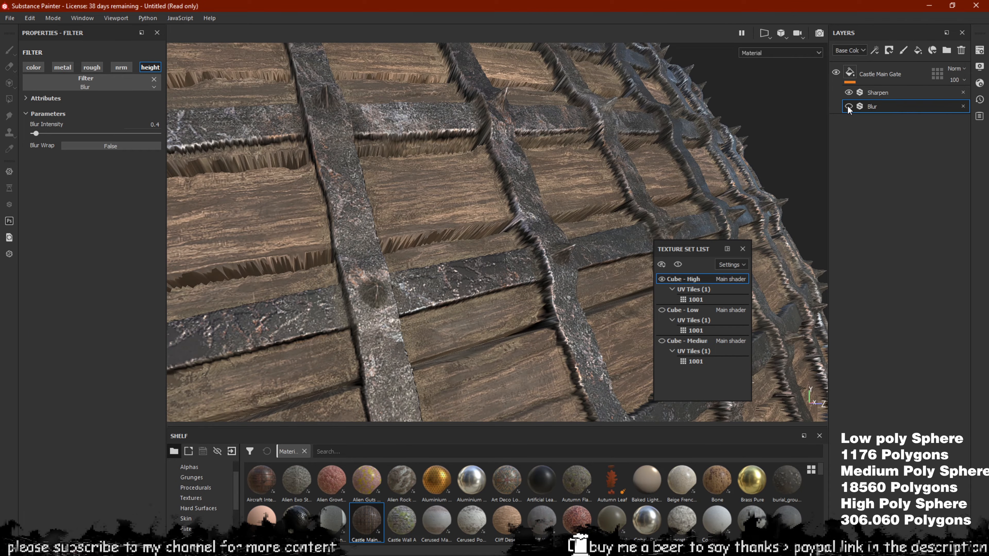
{"action": "left_click", "coordinate": [848, 106]}
{"action": "scroll", "coordinate": [533, 207], "scroll_direction": "down", "scroll_amount": 5}
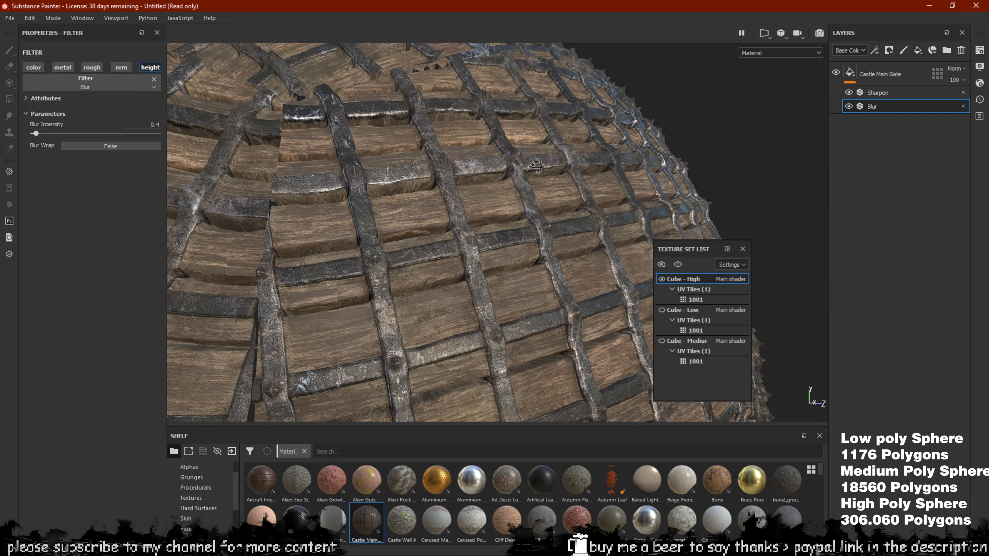
{"action": "left_click_drag", "start_coordinate": [389, 218], "coordinate": [546, 158], "text": "alt"}
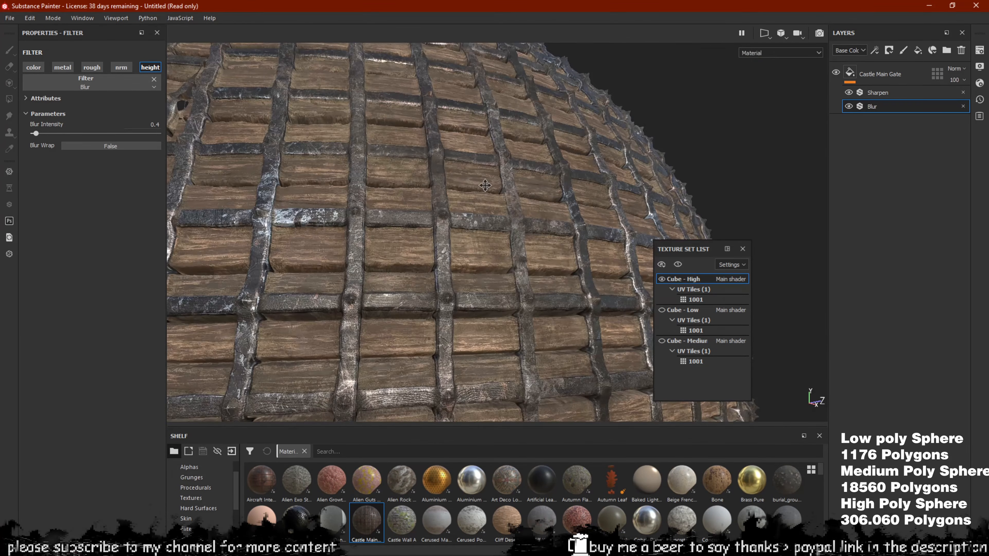
{"action": "scroll", "coordinate": [507, 184], "scroll_direction": "up", "scroll_amount": 1}
{"action": "left_click_drag", "start_coordinate": [507, 185], "coordinate": [487, 241], "text": "alt"}
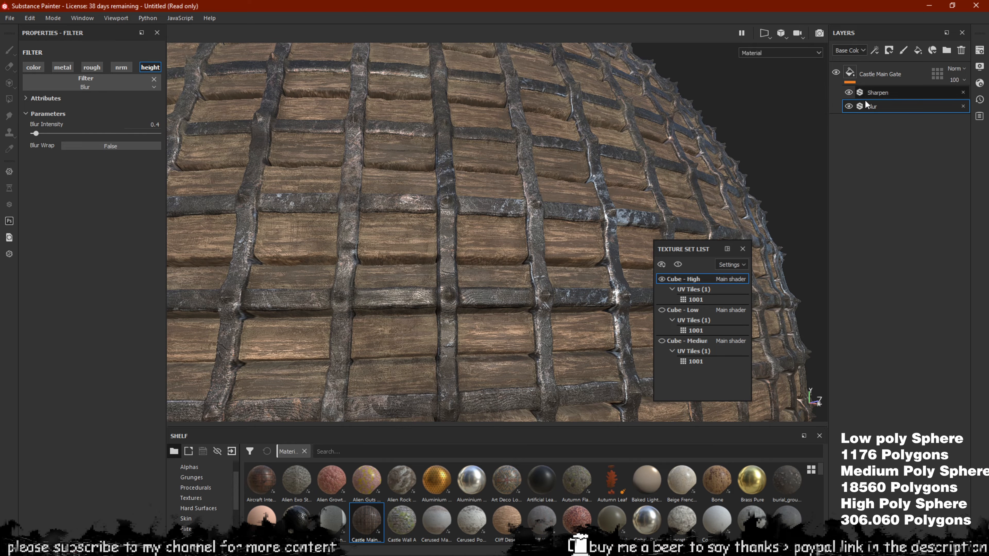
{"action": "left_click_drag", "start_coordinate": [542, 282], "coordinate": [425, 212], "text": "alt"}
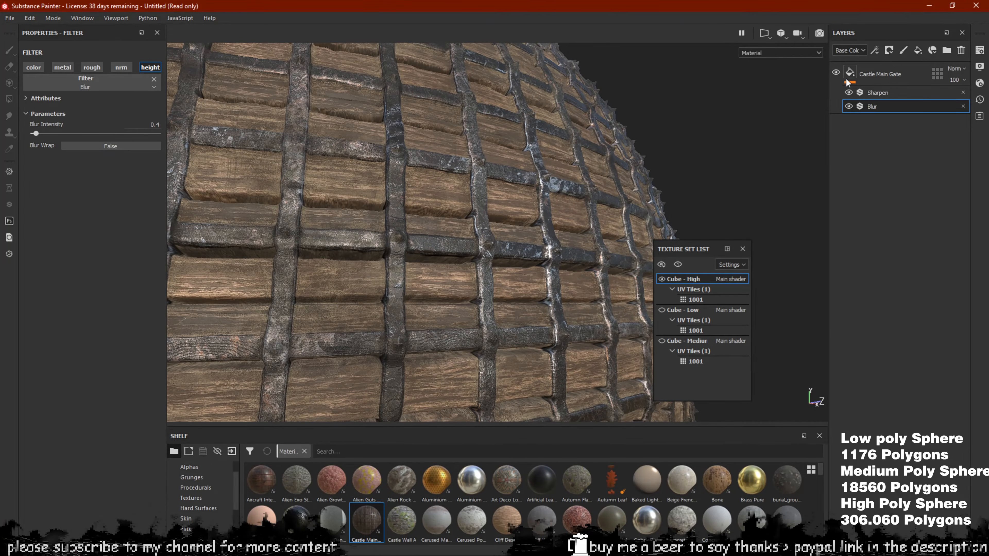
Hide Castle Main Gate and drop Alien Rock Coral Formation from the Shelf into the layers
{"action": "left_click", "coordinate": [836, 72]}
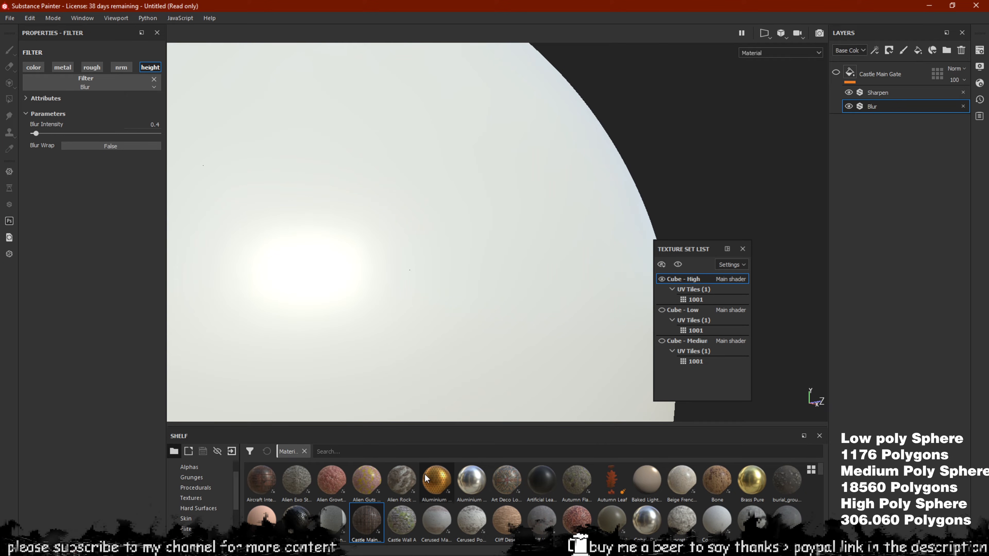
{"action": "left_click_drag", "start_coordinate": [403, 479], "coordinate": [909, 182]}
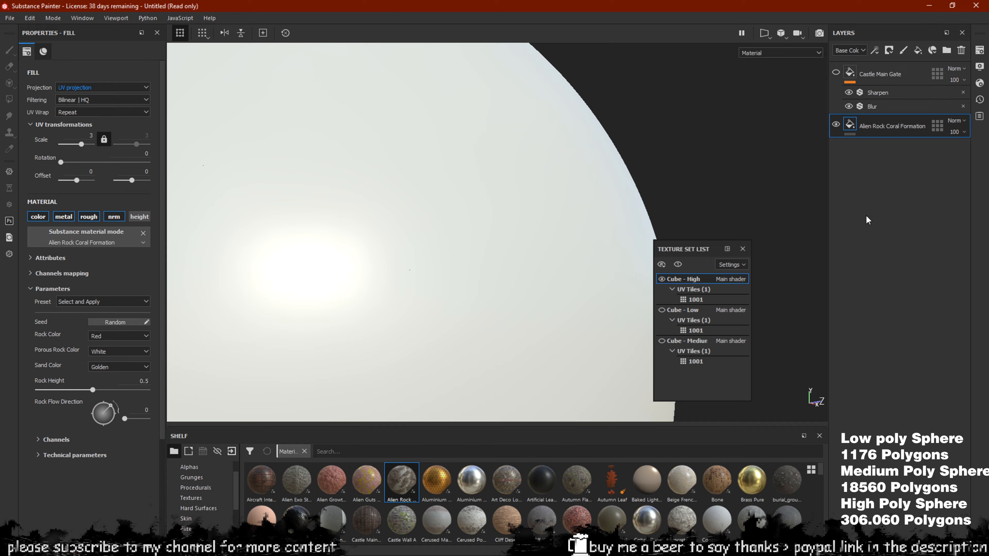
{"action": "left_click_drag", "start_coordinate": [472, 210], "coordinate": [448, 220], "text": "alt"}
{"action": "left_click", "coordinate": [693, 279]}
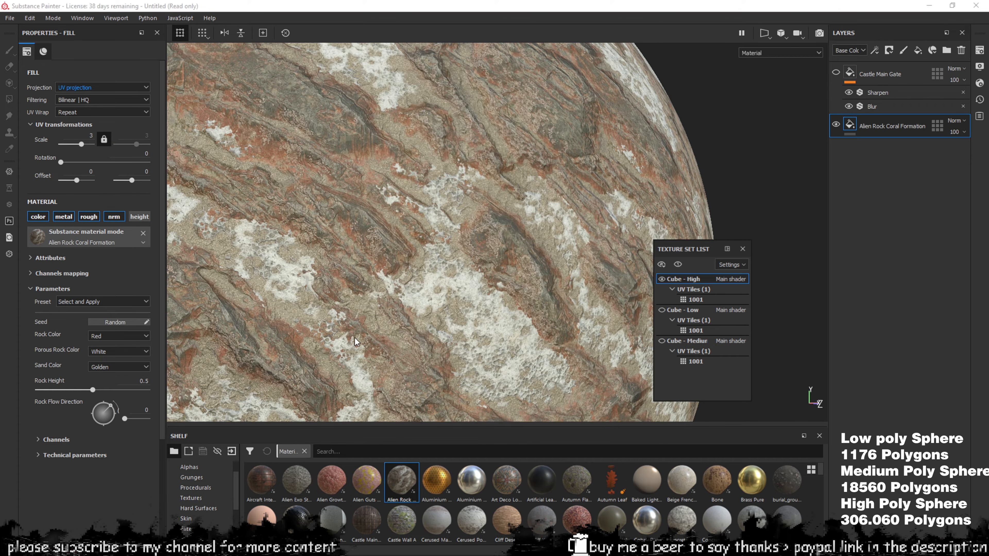
Orbit the rock-covered sphere to inspect the craggy displacement from low angles
{"action": "left_click_drag", "start_coordinate": [371, 276], "coordinate": [431, 282], "text": "alt"}
{"action": "middle_click_drag", "start_coordinate": [431, 281], "coordinate": [474, 218], "text": "alt"}
{"action": "left_click_drag", "start_coordinate": [474, 219], "coordinate": [450, 215], "text": "alt"}
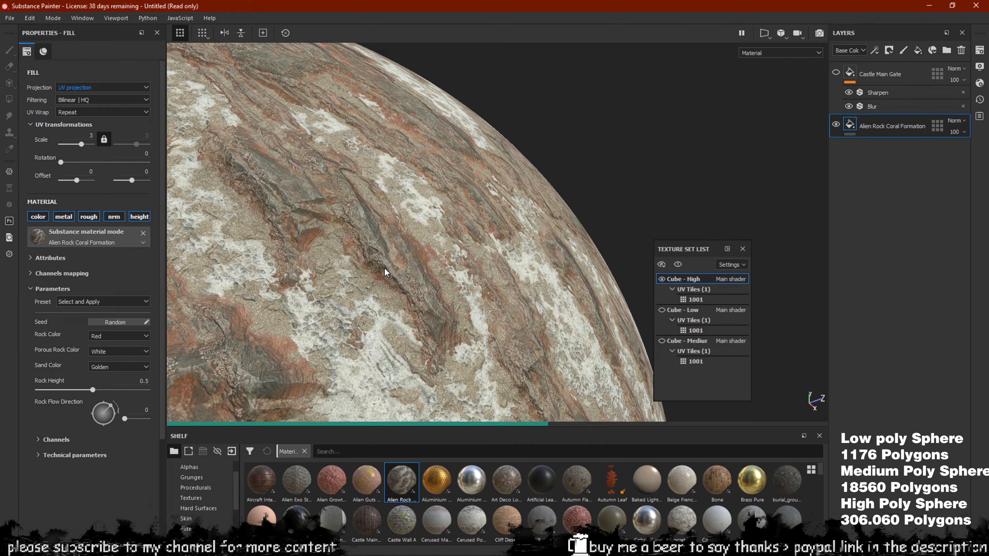
{"action": "scroll", "coordinate": [386, 272], "scroll_direction": "up", "scroll_amount": 3}
{"action": "mouse_move", "coordinate": [386, 280]}
{"action": "left_mouse_down", "text": "alt"}
{"action": "mouse_move", "coordinate": [371, 181]}
{"action": "mouse_move", "coordinate": [389, 286]}
{"action": "left_mouse_up", "text": "alt"}
{"action": "left_click_drag", "start_coordinate": [416, 213], "coordinate": [487, 242], "text": "alt"}
{"action": "mouse_move", "coordinate": [435, 299]}
{"action": "left_mouse_down", "text": "alt"}
{"action": "mouse_move", "coordinate": [392, 230]}
{"action": "mouse_move", "coordinate": [358, 251]}
{"action": "mouse_move", "coordinate": [409, 242]}
{"action": "mouse_move", "coordinate": [392, 261]}
{"action": "mouse_move", "coordinate": [411, 269]}
{"action": "left_mouse_up", "text": "alt"}
{"action": "scroll", "coordinate": [388, 259], "scroll_direction": "up", "scroll_amount": 4}
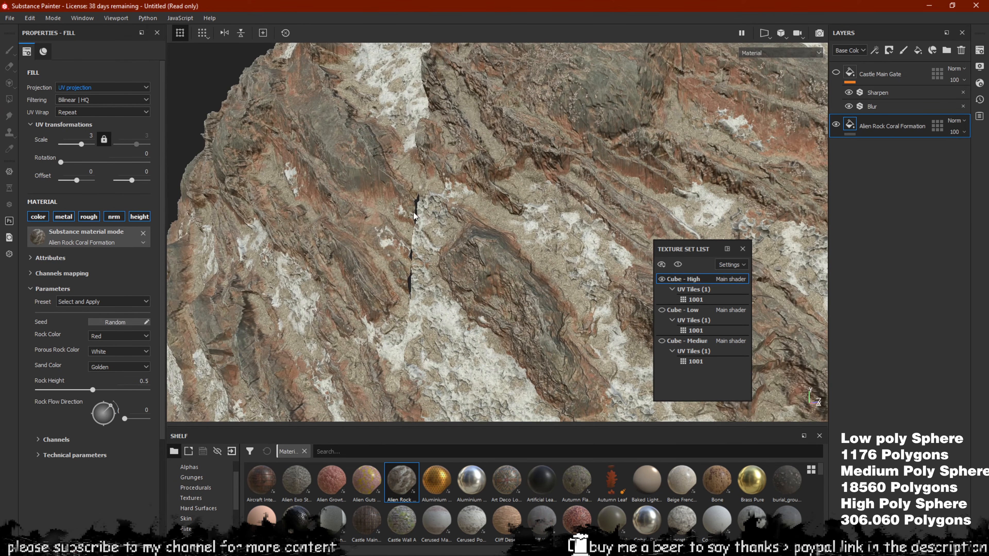
Switch the rock fill to Tri-planar projection and orbit to inspect it
{"action": "left_click", "coordinate": [86, 90]}
{"action": "left_click", "coordinate": [78, 100]}
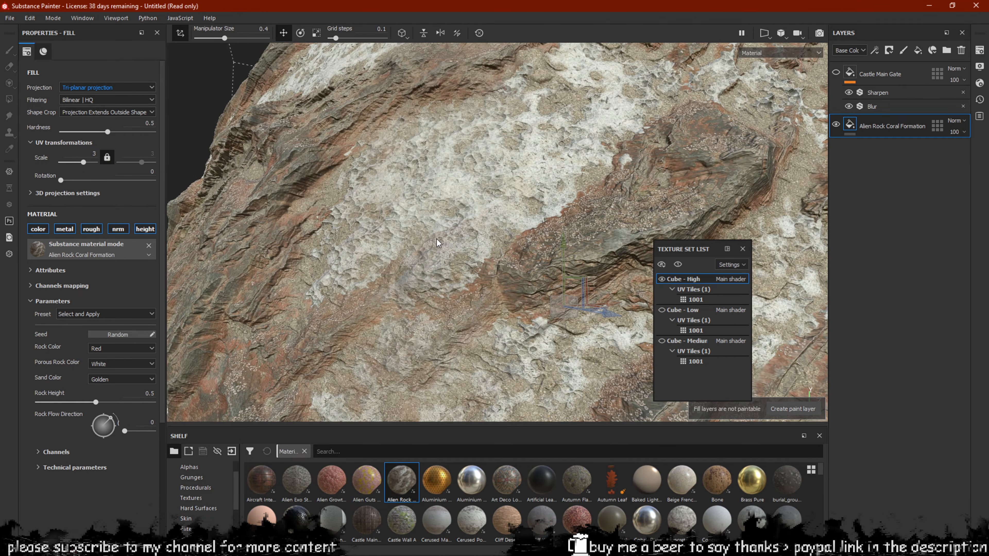
{"action": "mouse_move", "coordinate": [437, 242]}
{"action": "left_mouse_down", "text": "alt"}
{"action": "mouse_move", "coordinate": [507, 238]}
{"action": "mouse_move", "coordinate": [499, 193]}
{"action": "mouse_move", "coordinate": [521, 129]}
{"action": "mouse_move", "coordinate": [460, 303]}
{"action": "mouse_move", "coordinate": [474, 304]}
{"action": "mouse_move", "coordinate": [419, 283]}
{"action": "mouse_move", "coordinate": [388, 165]}
{"action": "mouse_move", "coordinate": [331, 150]}
{"action": "left_mouse_up", "text": "alt"}
{"action": "scroll", "coordinate": [507, 236], "scroll_direction": "down", "scroll_amount": 4}
{"action": "scroll", "coordinate": [451, 289], "scroll_direction": "up", "scroll_amount": 3}
Set the rock fill back to UV projection and orbit to check the seams
{"action": "left_click", "coordinate": [105, 88]}
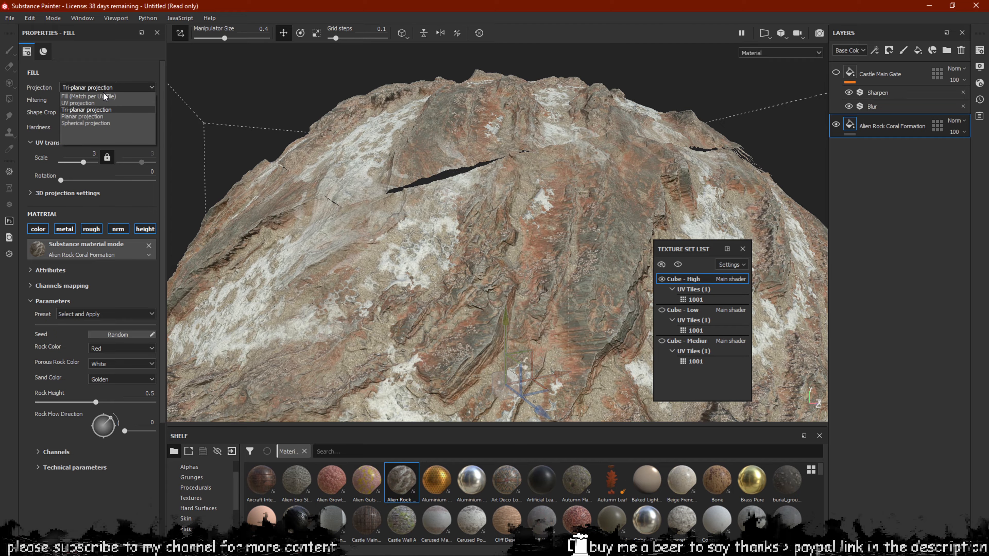
{"action": "left_click", "coordinate": [78, 103]}
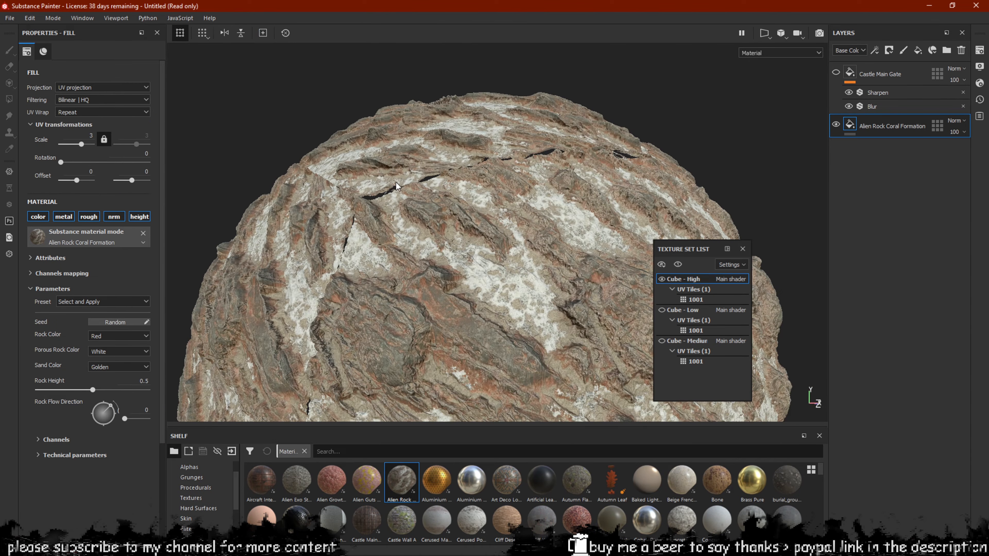
{"action": "left_click_drag", "start_coordinate": [397, 186], "coordinate": [472, 149], "text": "alt"}
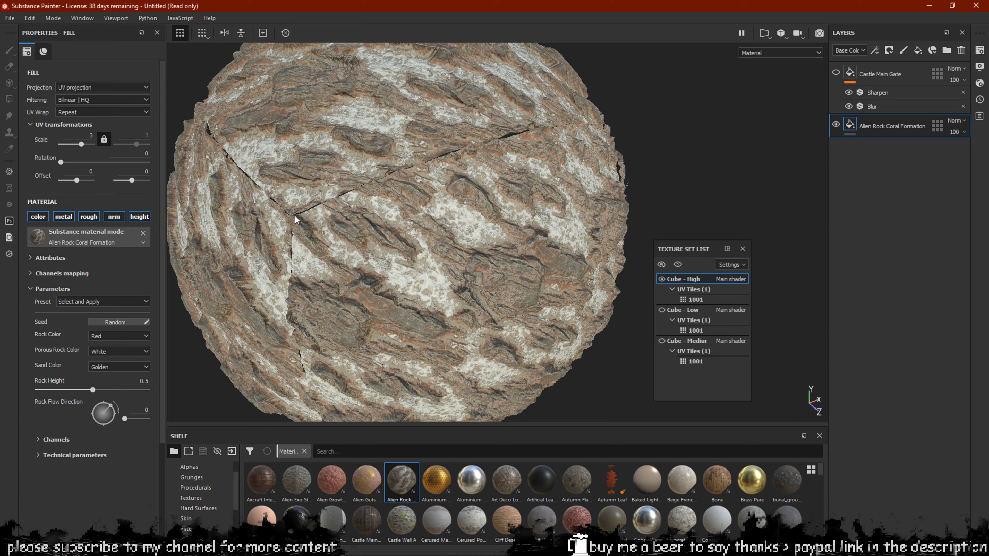
{"action": "left_click_drag", "start_coordinate": [432, 199], "coordinate": [370, 232], "text": "alt"}
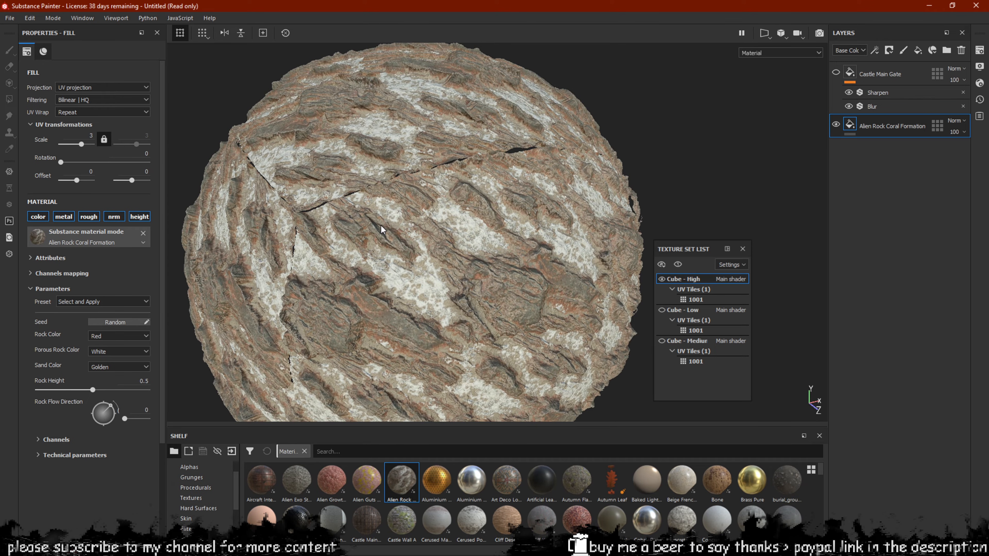
{"action": "left_click_drag", "start_coordinate": [449, 246], "coordinate": [409, 218], "text": "alt"}
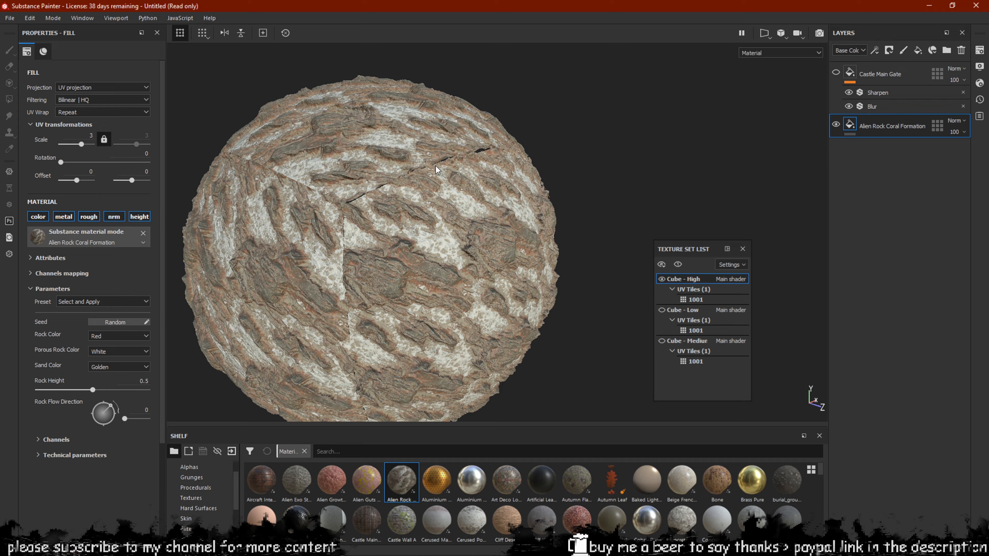
{"action": "scroll", "coordinate": [406, 175], "scroll_direction": "up", "scroll_amount": 5}
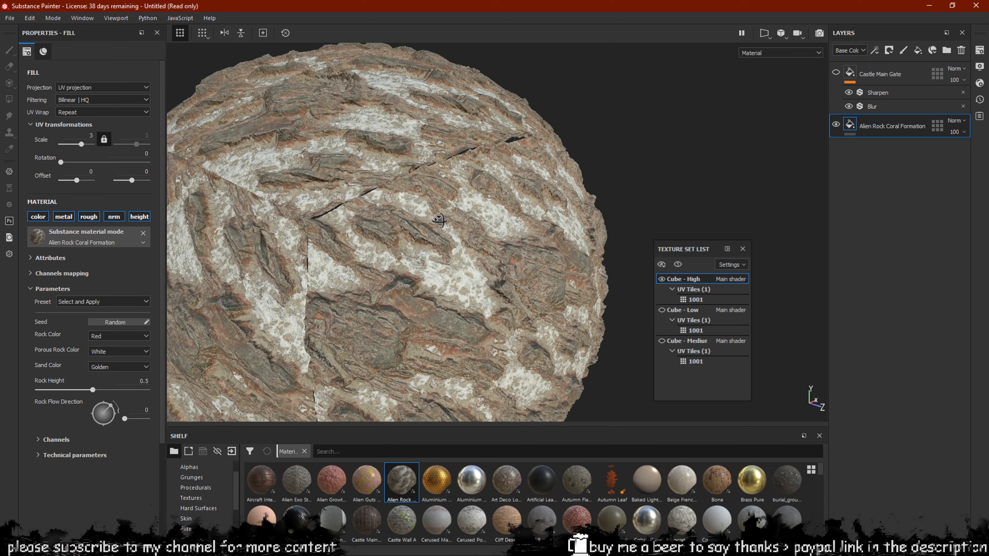
{"action": "left_click_drag", "start_coordinate": [407, 190], "coordinate": [358, 192], "text": "alt"}
{"action": "middle_click_drag", "start_coordinate": [364, 200], "coordinate": [379, 206], "text": "alt"}
{"action": "left_click_drag", "start_coordinate": [397, 214], "coordinate": [401, 238], "text": "alt"}
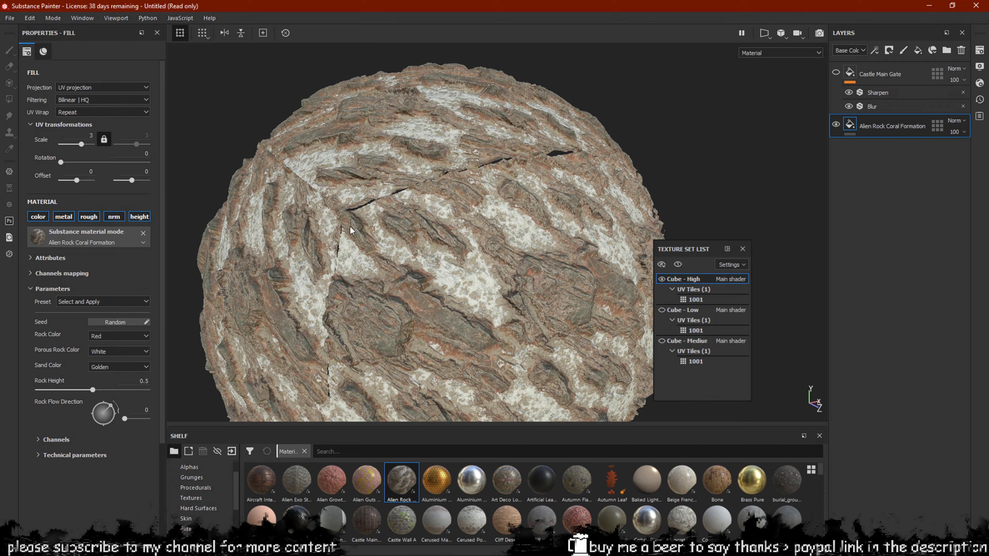
{"action": "scroll", "coordinate": [403, 260], "scroll_direction": "down", "scroll_amount": 2}
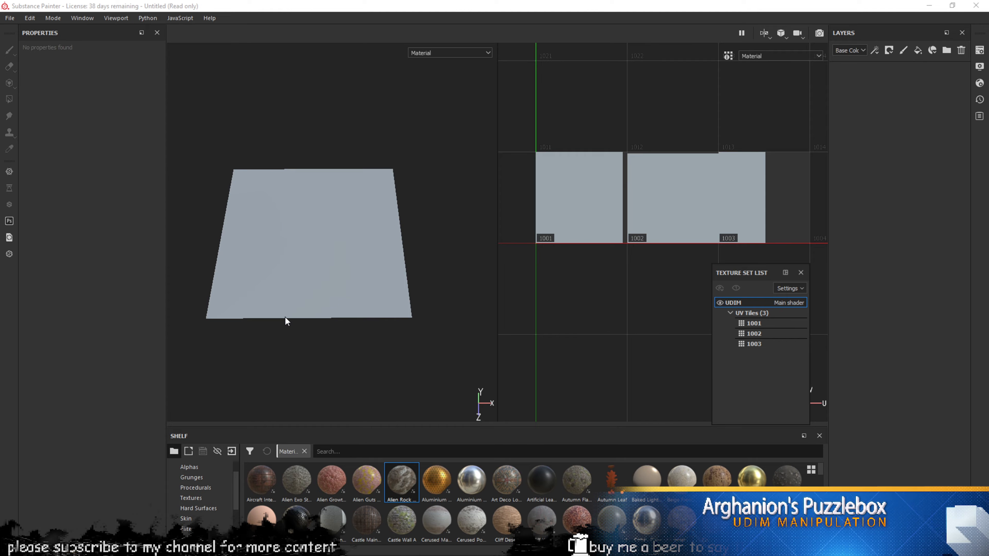
{"action": "mouse_move", "coordinate": [316, 258]}
{"action": "left_mouse_down", "text": "alt"}
{"action": "mouse_move", "coordinate": [349, 247]}
{"action": "mouse_move", "coordinate": [349, 271]}
{"action": "mouse_move", "coordinate": [287, 232]}
{"action": "mouse_move", "coordinate": [311, 241]}
{"action": "left_mouse_up", "text": "alt"}
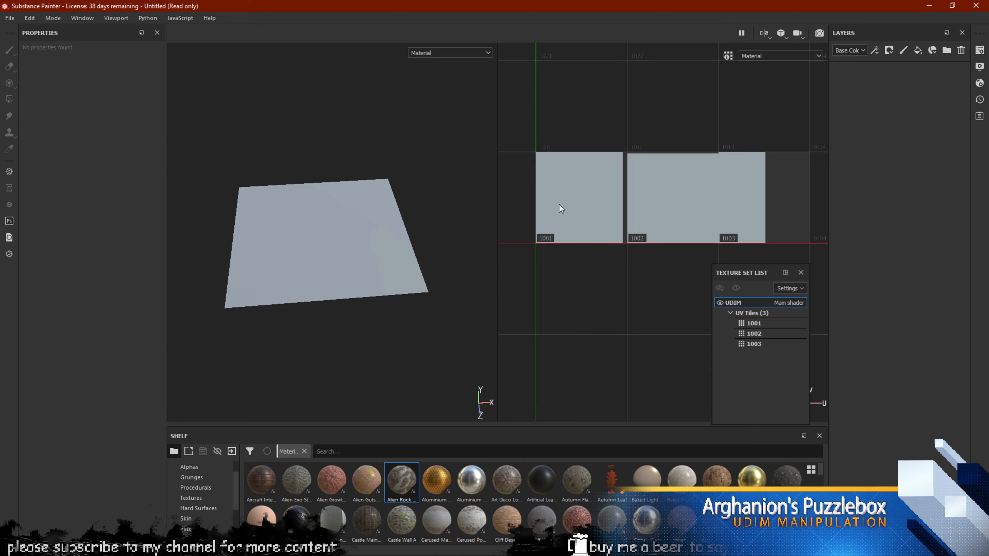
{"action": "scroll", "coordinate": [559, 205], "scroll_direction": "up", "scroll_amount": 2}
{"action": "middle_click_drag", "start_coordinate": [628, 183], "coordinate": [572, 196], "text": "alt"}
{"action": "scroll", "coordinate": [609, 222], "scroll_direction": "down", "scroll_amount": 2}
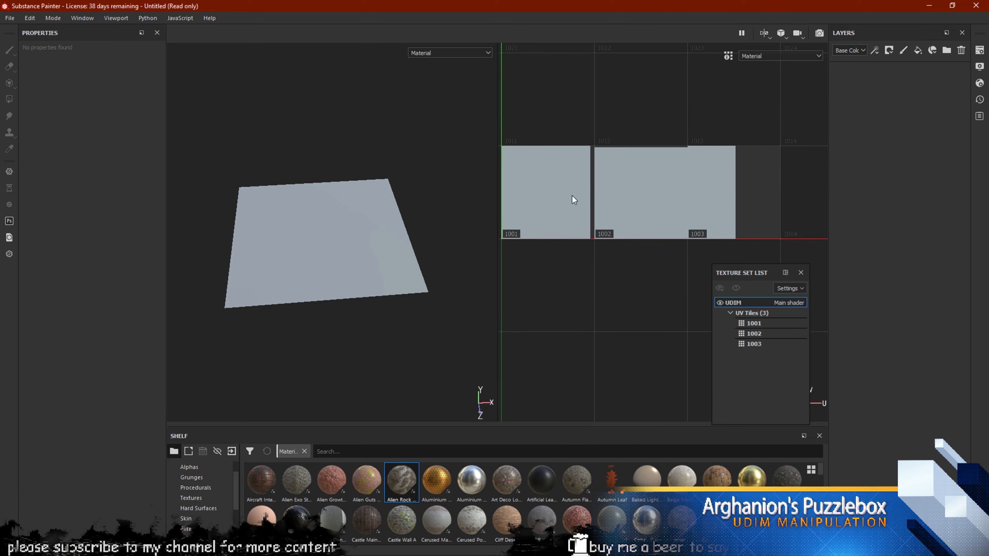
{"action": "middle_click_drag", "start_coordinate": [644, 228], "coordinate": [651, 227], "text": "alt"}
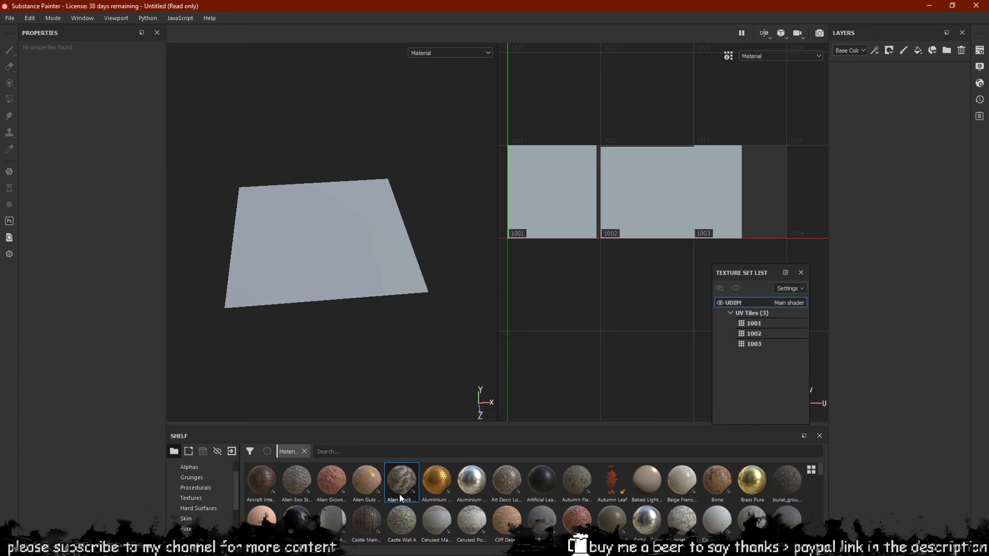
{"action": "left_click_drag", "start_coordinate": [393, 495], "coordinate": [877, 115]}
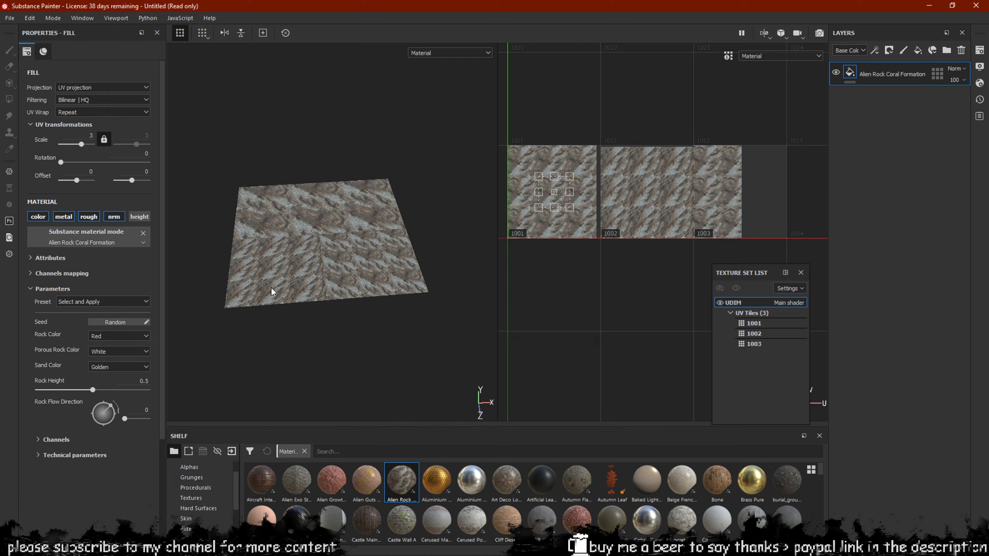
{"action": "scroll", "coordinate": [282, 216], "scroll_direction": "up", "scroll_amount": 5}
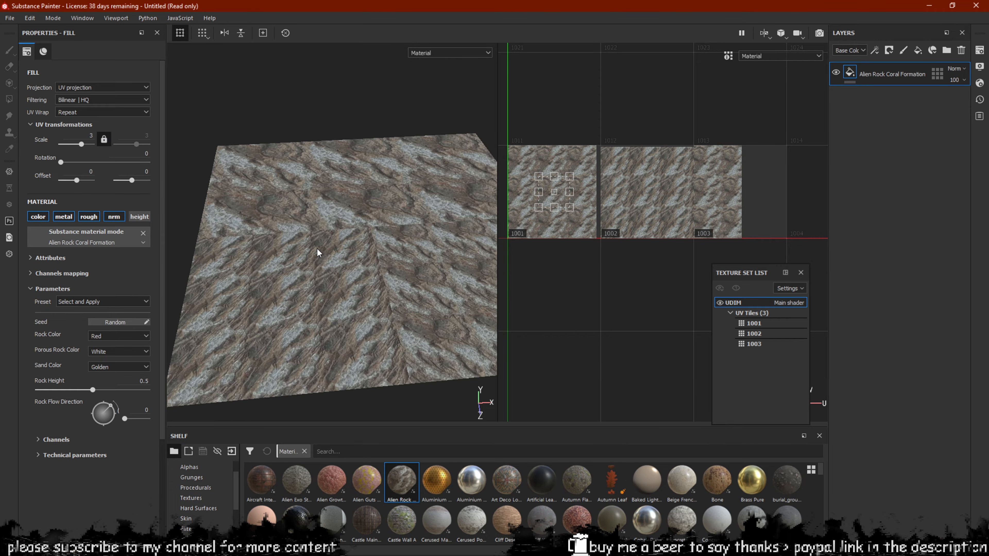
{"action": "scroll", "coordinate": [321, 238], "scroll_direction": "up", "scroll_amount": 4}
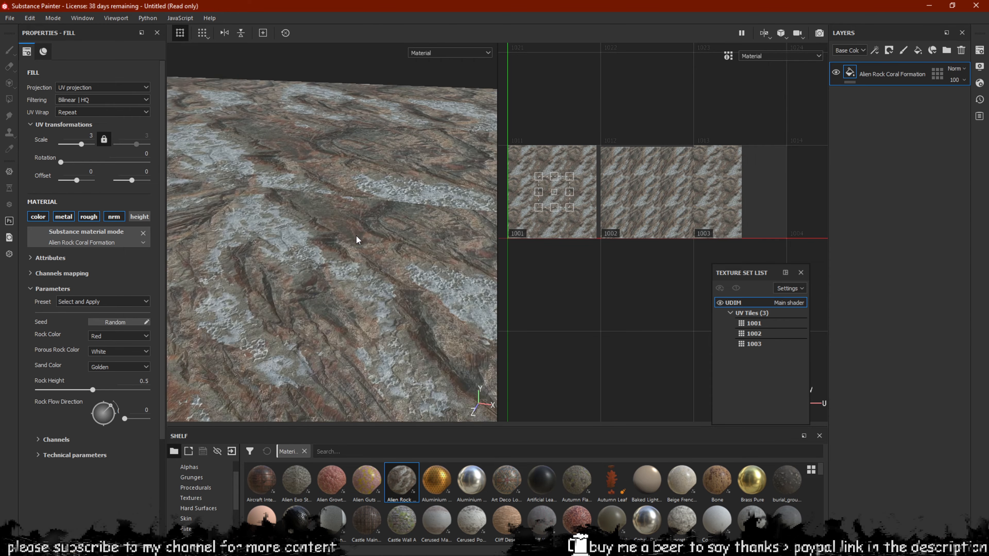
{"action": "middle_click_drag", "start_coordinate": [357, 240], "coordinate": [344, 223], "text": "alt"}
{"action": "scroll", "coordinate": [346, 210], "scroll_direction": "up", "scroll_amount": 4}
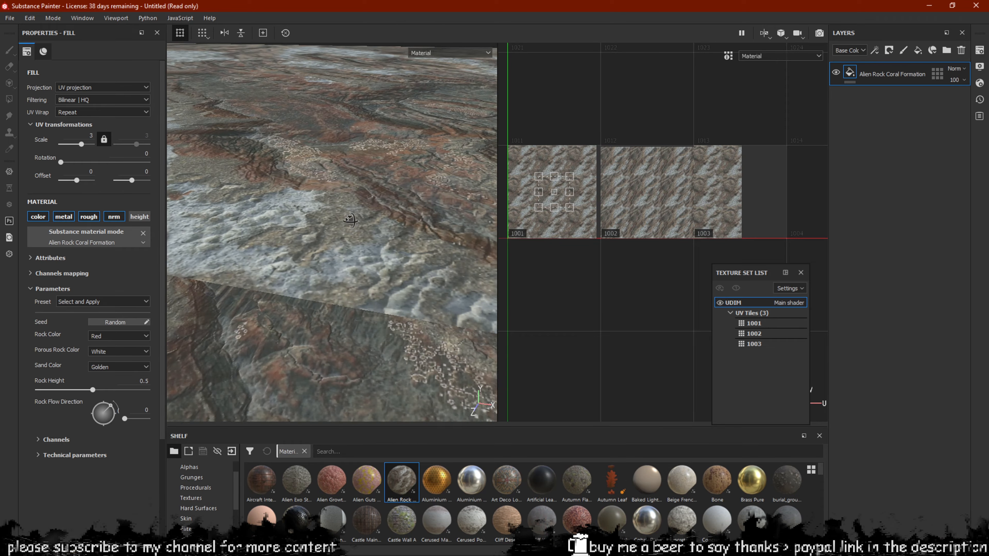
{"action": "left_click_drag", "start_coordinate": [348, 207], "coordinate": [284, 207], "text": "alt"}
{"action": "middle_click_drag", "start_coordinate": [284, 206], "coordinate": [338, 234], "text": "alt"}
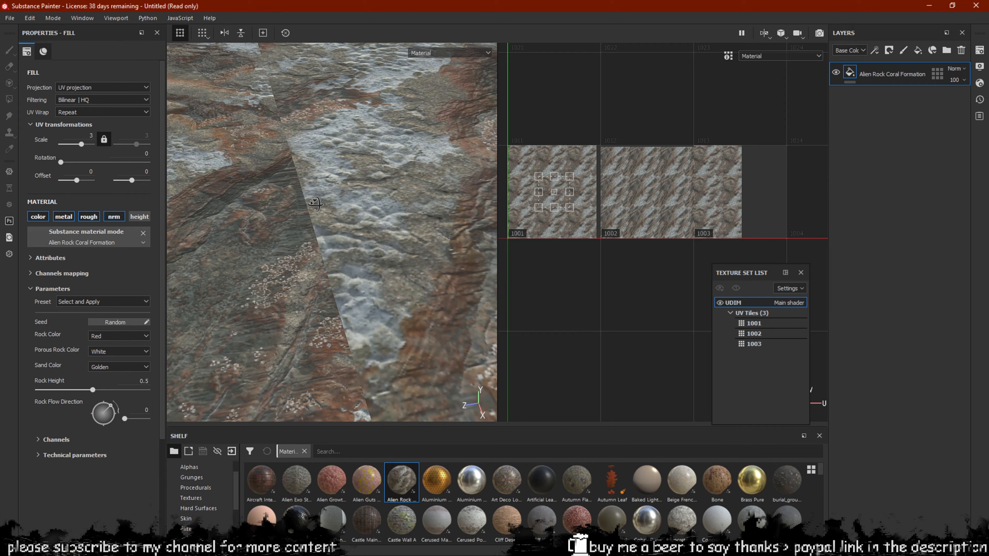
{"action": "left_click_drag", "start_coordinate": [315, 203], "coordinate": [338, 252], "text": "alt"}
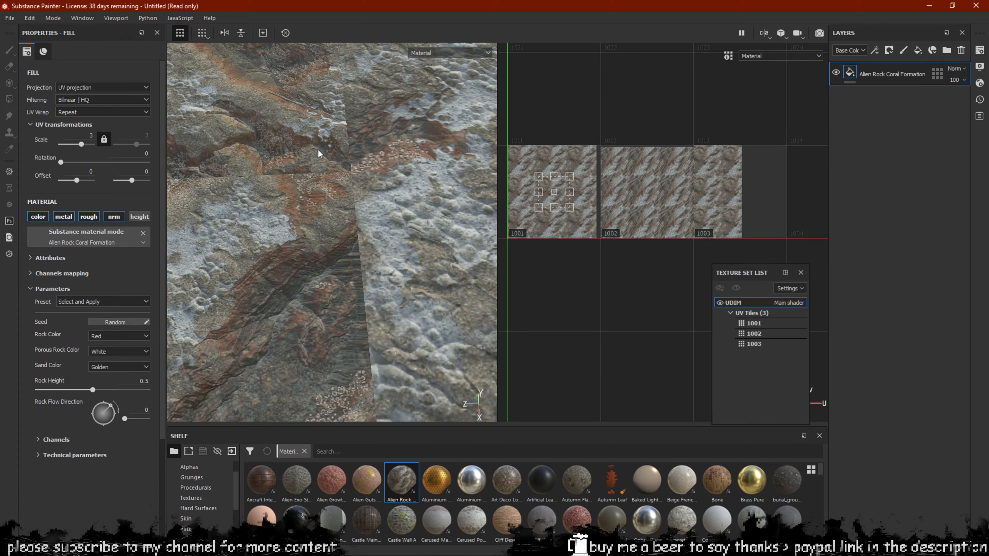
{"action": "left_click_drag", "start_coordinate": [321, 187], "coordinate": [344, 198], "text": "alt"}
{"action": "middle_click_drag", "start_coordinate": [344, 198], "coordinate": [306, 206], "text": "alt"}
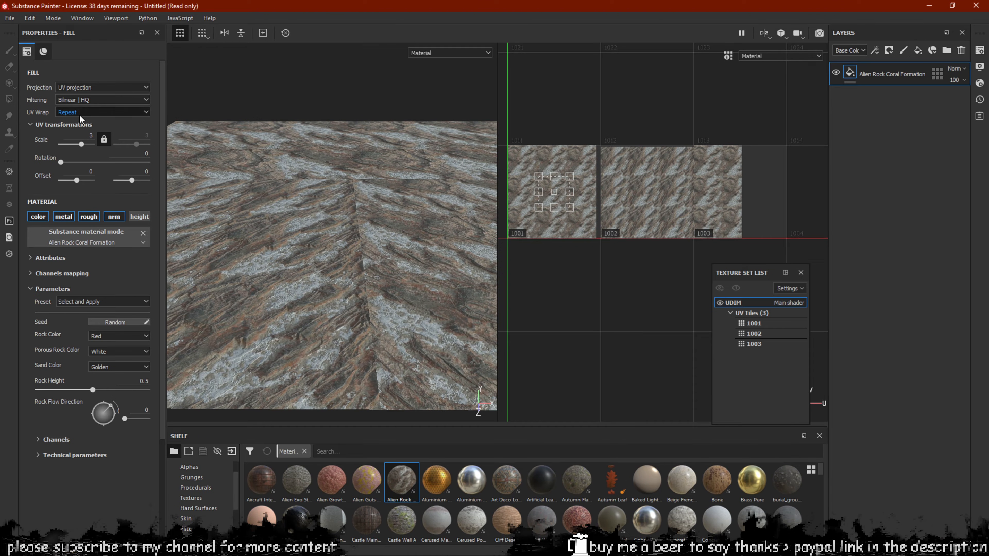
Set the UDIM plane's rock fill to Tri-planar projection and orbit to check the tile seams
{"action": "left_click", "coordinate": [94, 88]}
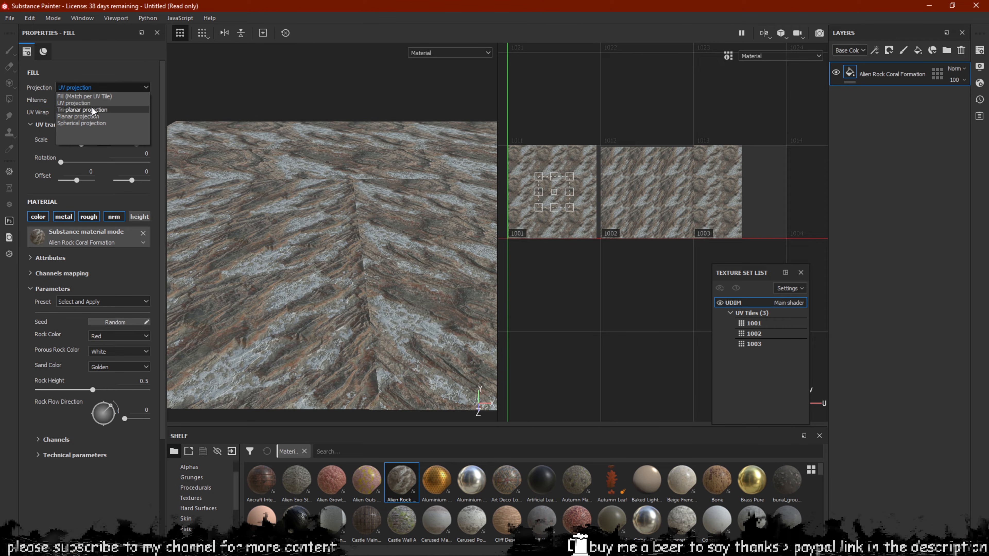
{"action": "left_click", "coordinate": [91, 110]}
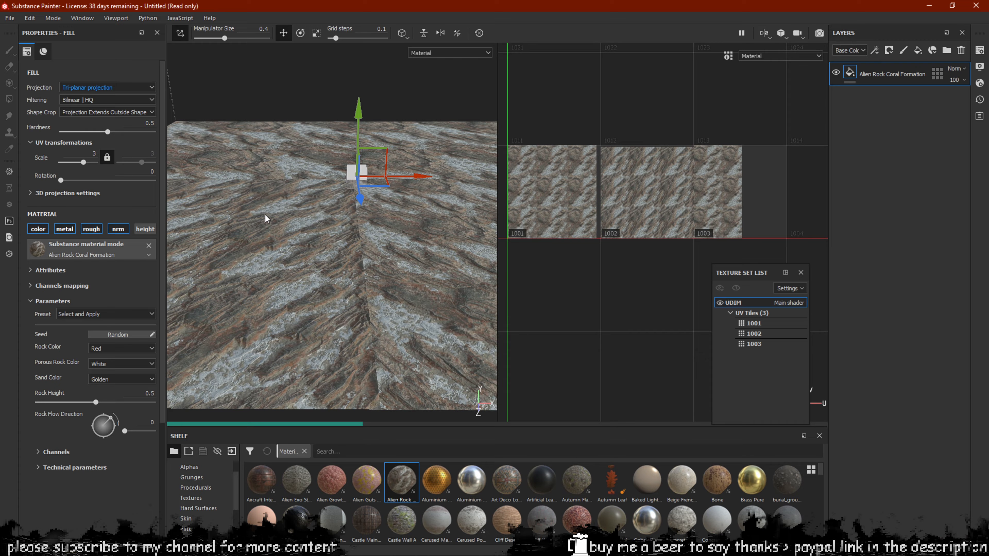
{"action": "left_click_drag", "start_coordinate": [333, 234], "coordinate": [351, 324], "text": "alt"}
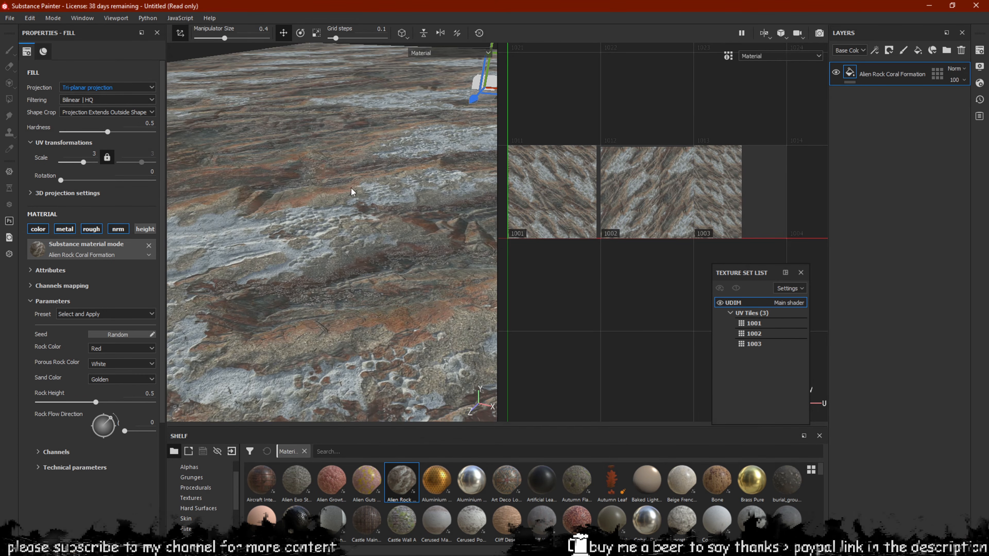
{"action": "left_click_drag", "start_coordinate": [351, 188], "coordinate": [235, 182], "text": "alt"}
{"action": "left_click_drag", "start_coordinate": [408, 300], "coordinate": [319, 260], "text": "alt"}
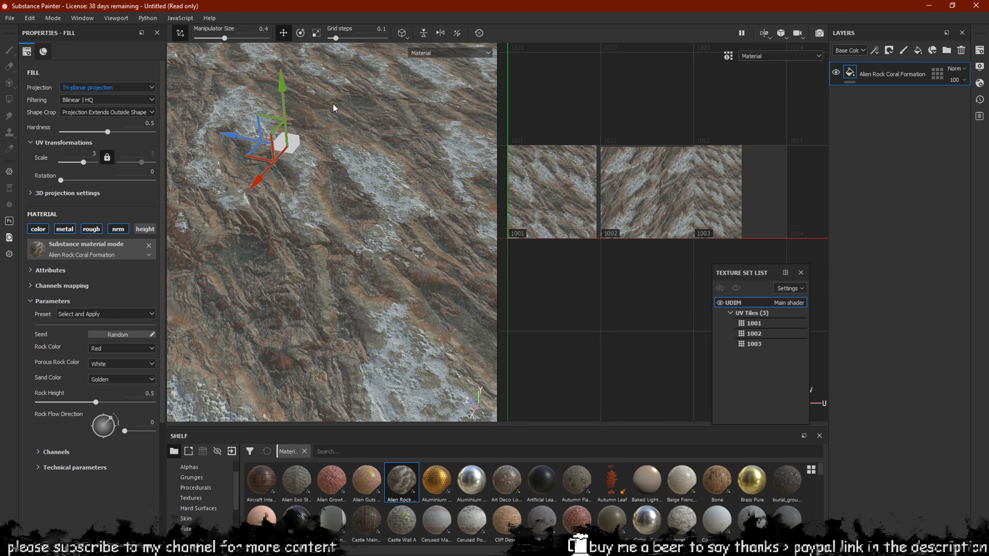
{"action": "scroll", "coordinate": [264, 228], "scroll_direction": "down", "scroll_amount": 4}
{"action": "left_click", "coordinate": [648, 196]}
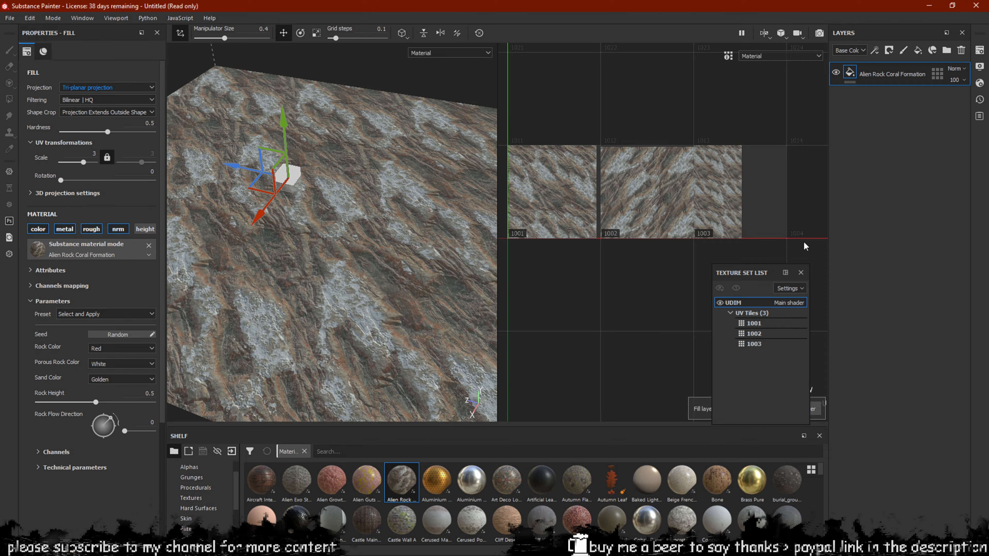
{"action": "left_click", "coordinate": [753, 343]}
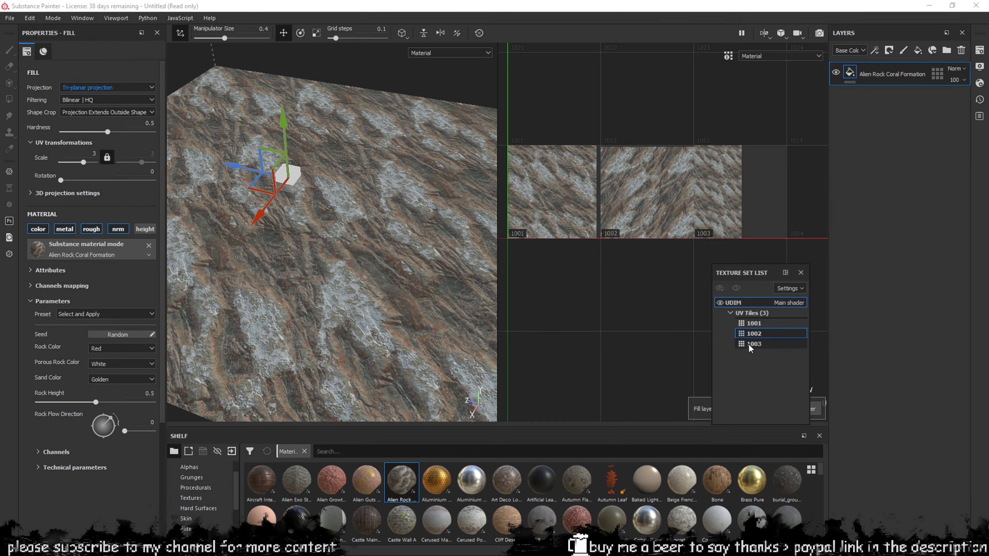
{"action": "left_click", "coordinate": [751, 317]}
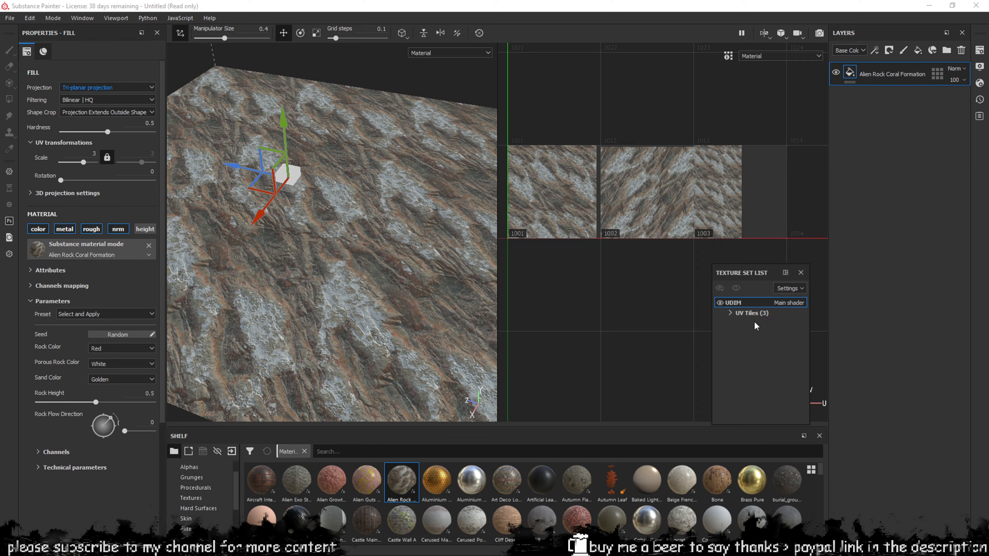
{"action": "left_click", "coordinate": [745, 313]}
{"action": "left_click", "coordinate": [747, 325]}
{"action": "left_click", "coordinate": [754, 336]}
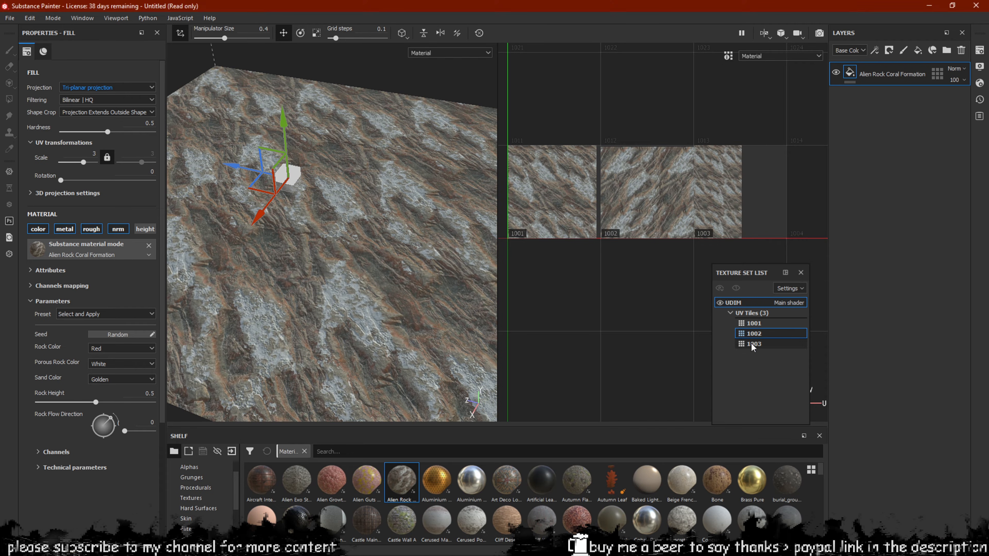
{"action": "left_click", "coordinate": [936, 74]}
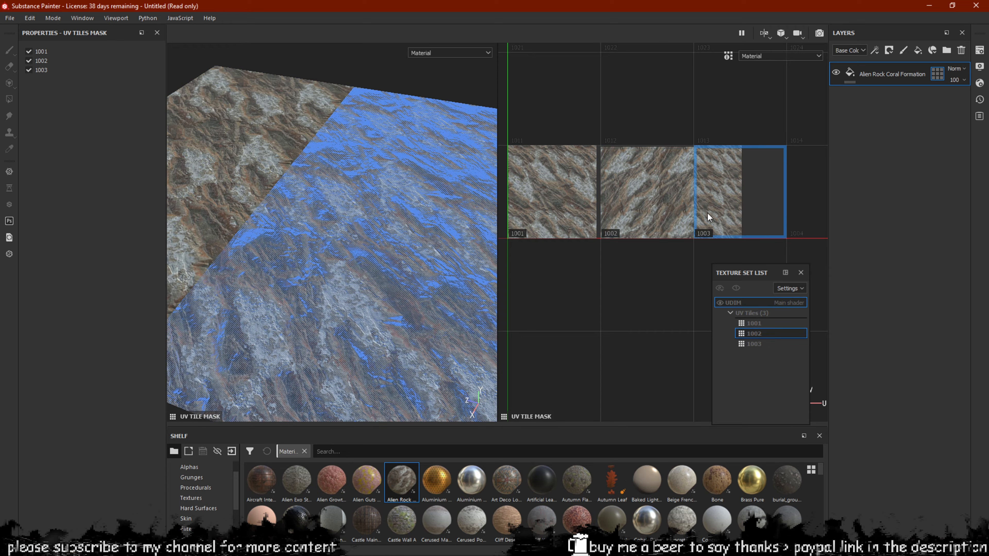
{"action": "scroll", "coordinate": [260, 177], "scroll_direction": "up", "scroll_amount": 5}
{"action": "scroll", "coordinate": [328, 162], "scroll_direction": "up", "scroll_amount": 5}
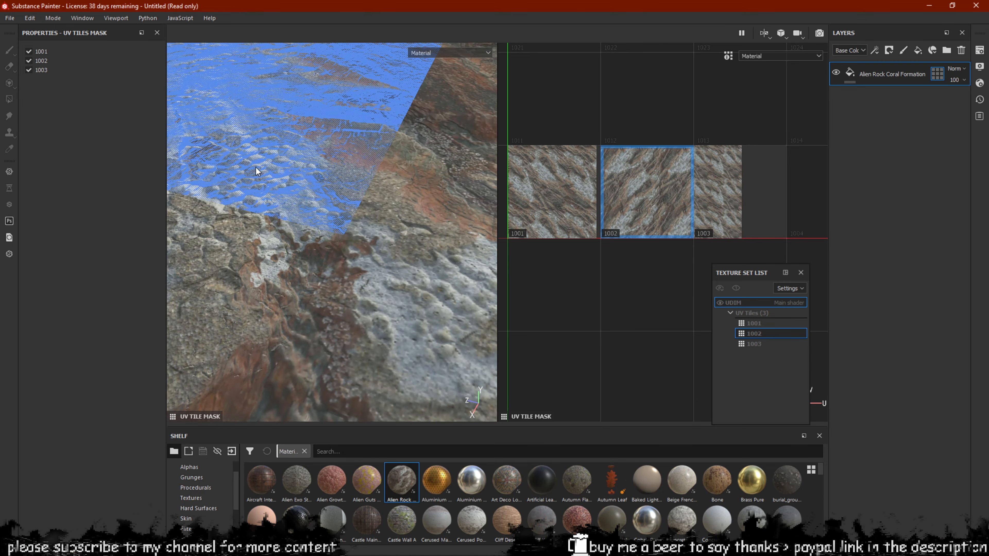
{"action": "left_click", "coordinate": [849, 72]}
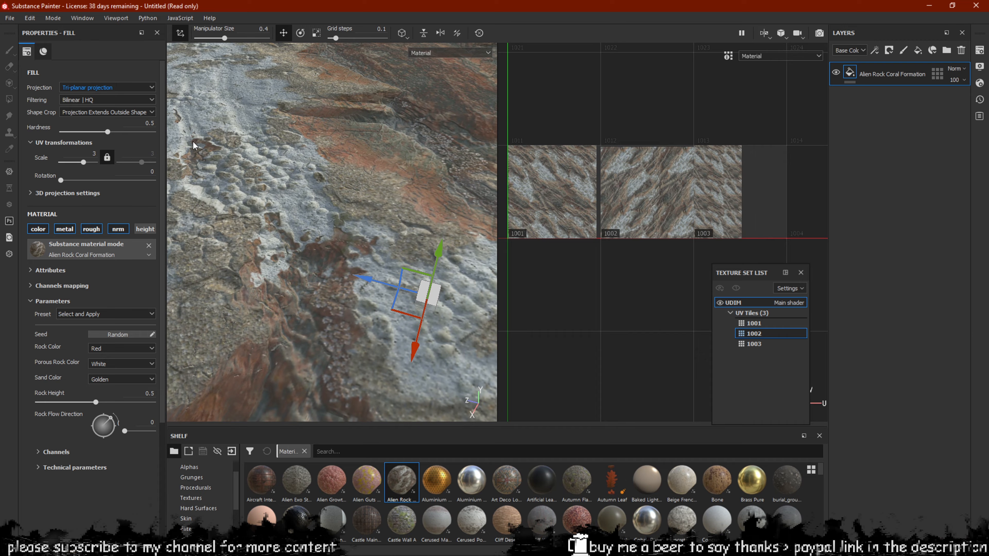
Switch to the 3D-only viewport and frame the rock plane across UV tiles 1001–1003
{"action": "scroll", "coordinate": [335, 243], "scroll_direction": "down", "scroll_amount": 7}
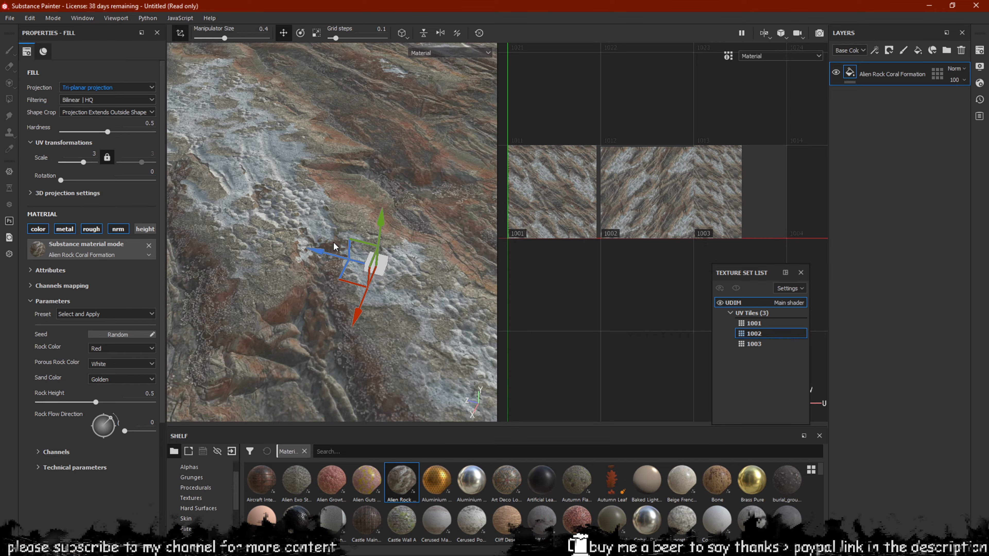
{"action": "left_click_drag", "start_coordinate": [209, 252], "coordinate": [451, 250], "text": "alt"}
{"action": "scroll", "coordinate": [351, 226], "scroll_direction": "down", "scroll_amount": 5}
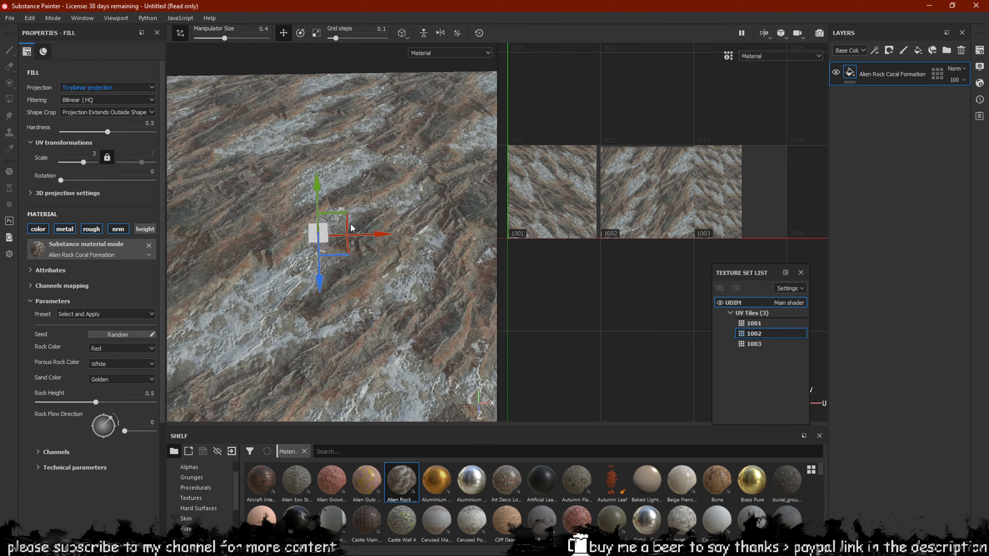
{"action": "scroll", "coordinate": [347, 237], "scroll_direction": "down", "scroll_amount": 2}
{"action": "left_click_drag", "start_coordinate": [362, 250], "coordinate": [433, 268], "text": "alt"}
{"action": "key", "text": "F2"}
{"action": "scroll", "coordinate": [400, 247], "scroll_direction": "up", "scroll_amount": 3}
{"action": "scroll", "coordinate": [400, 247], "scroll_direction": "down", "scroll_amount": 3}
{"action": "scroll", "coordinate": [419, 252], "scroll_direction": "up", "scroll_amount": 3}
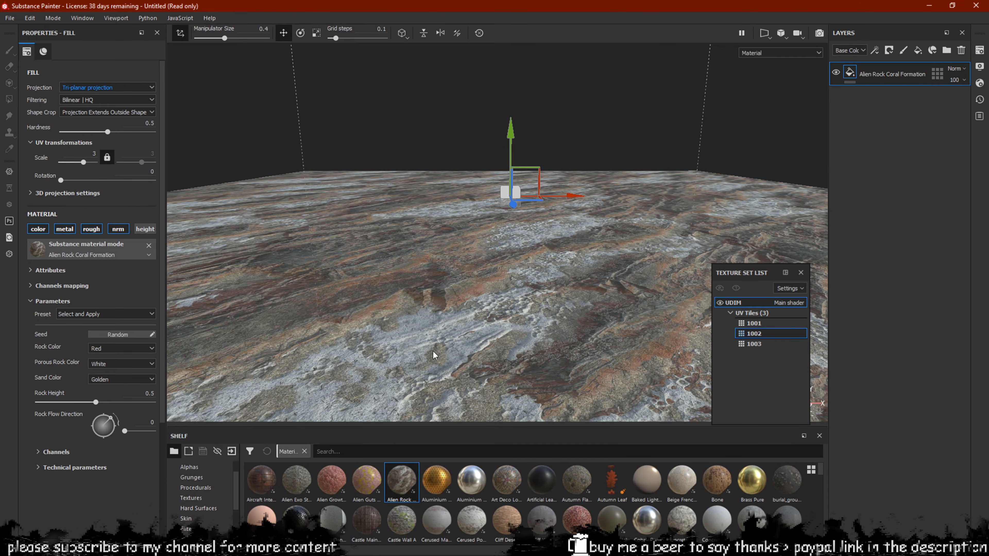
{"action": "left_click_drag", "start_coordinate": [435, 355], "coordinate": [479, 360], "text": "alt"}
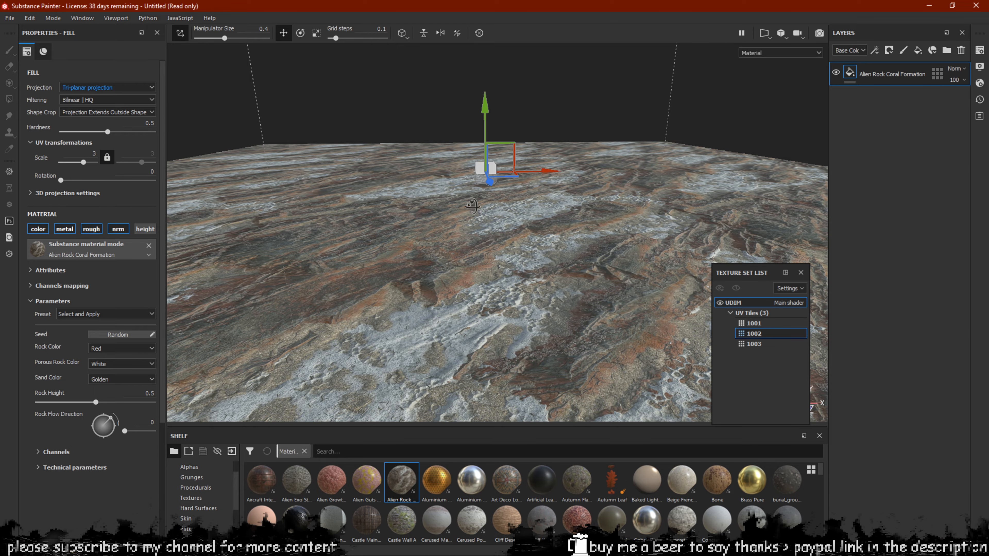
{"action": "scroll", "coordinate": [493, 274], "scroll_direction": "up", "scroll_amount": 4}
{"action": "scroll", "coordinate": [482, 266], "scroll_direction": "down", "scroll_amount": 1}
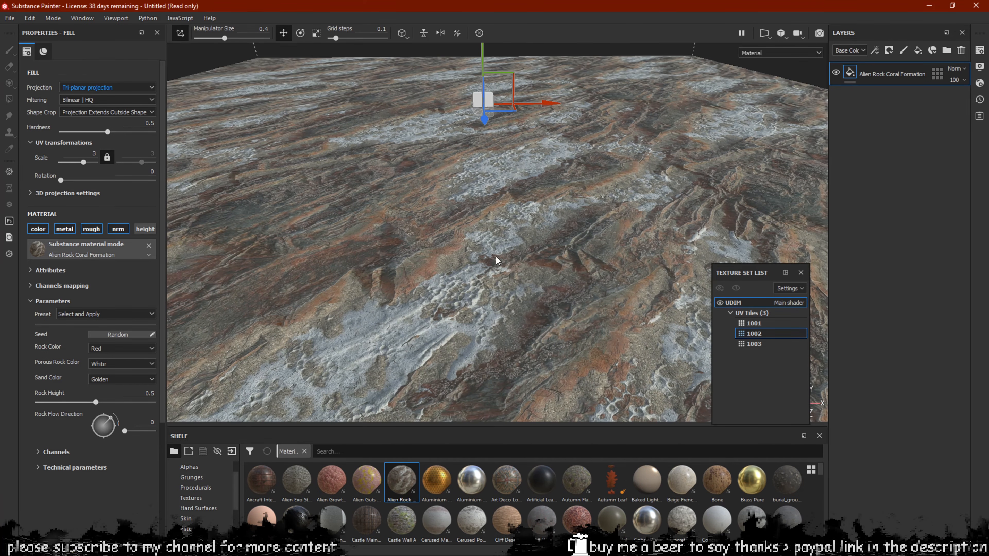
Raise the Shader Settings displacement scale to 0.03 and check the terrain and the layer's UV tile mask
{"action": "left_click", "coordinate": [979, 83]}
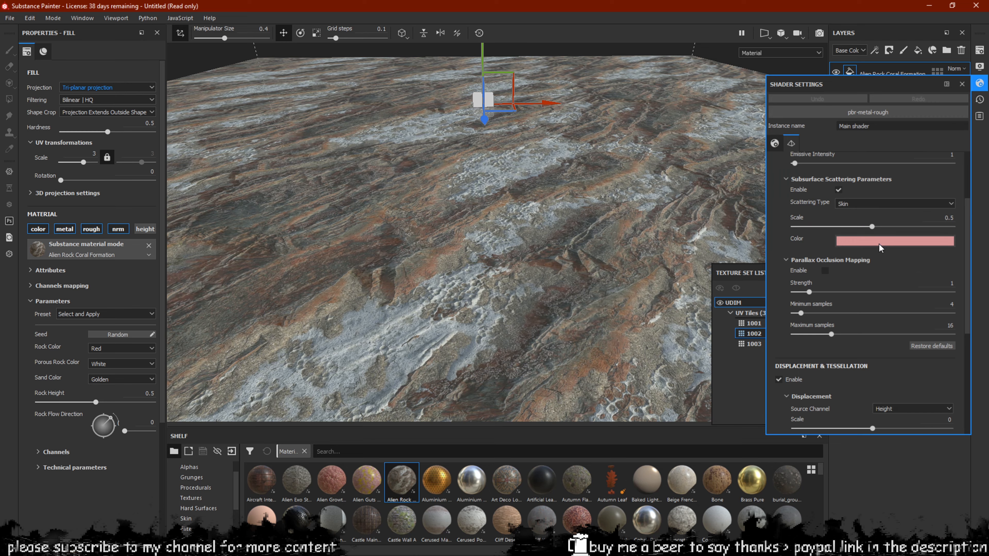
{"action": "scroll", "coordinate": [870, 311], "scroll_direction": "down", "scroll_amount": 6}
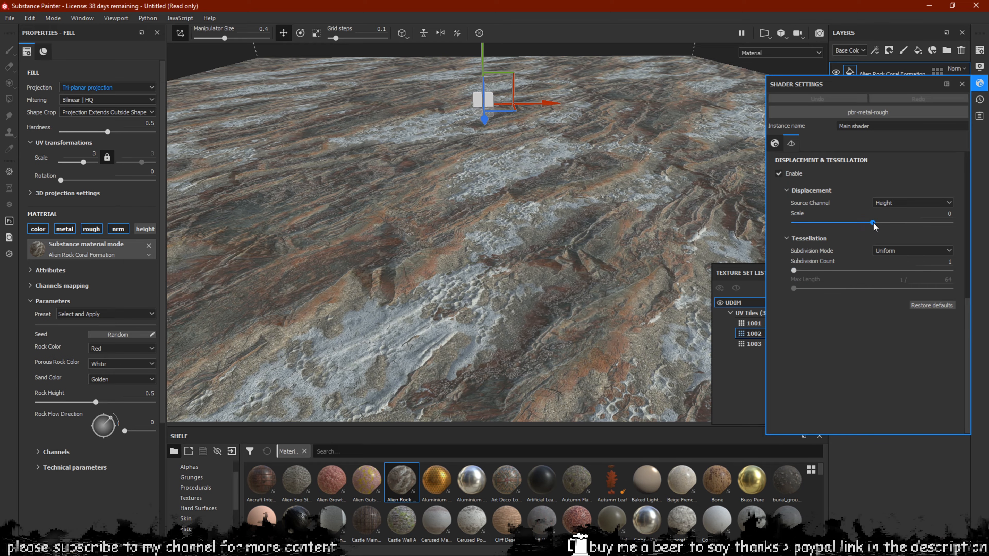
{"action": "left_click_drag", "start_coordinate": [872, 222], "coordinate": [877, 222]}
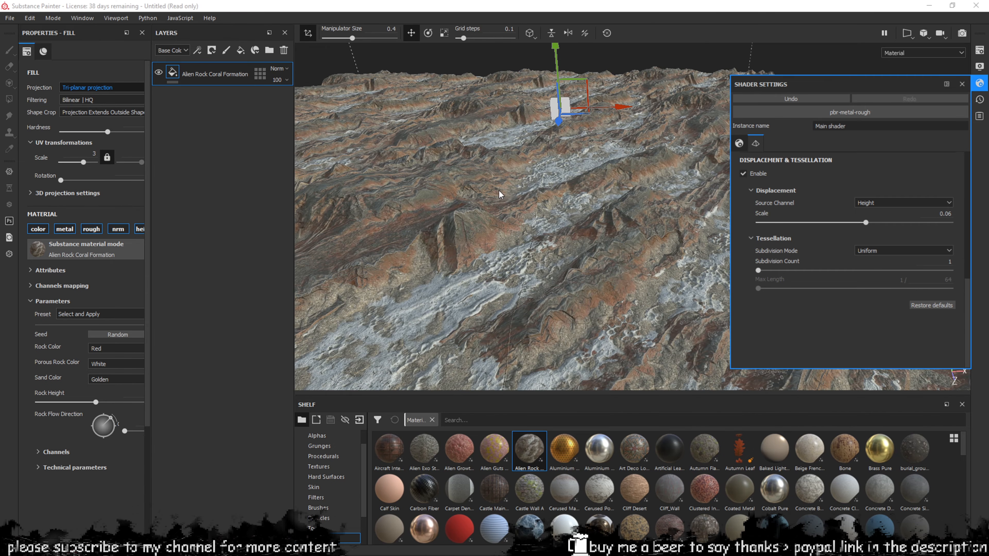
{"action": "mouse_move", "coordinate": [501, 195]}
{"action": "left_mouse_down", "text": "alt"}
{"action": "mouse_move", "coordinate": [520, 195]}
{"action": "mouse_move", "coordinate": [485, 191]}
{"action": "mouse_move", "coordinate": [506, 188]}
{"action": "mouse_move", "coordinate": [495, 184]}
{"action": "left_mouse_up", "text": "alt"}
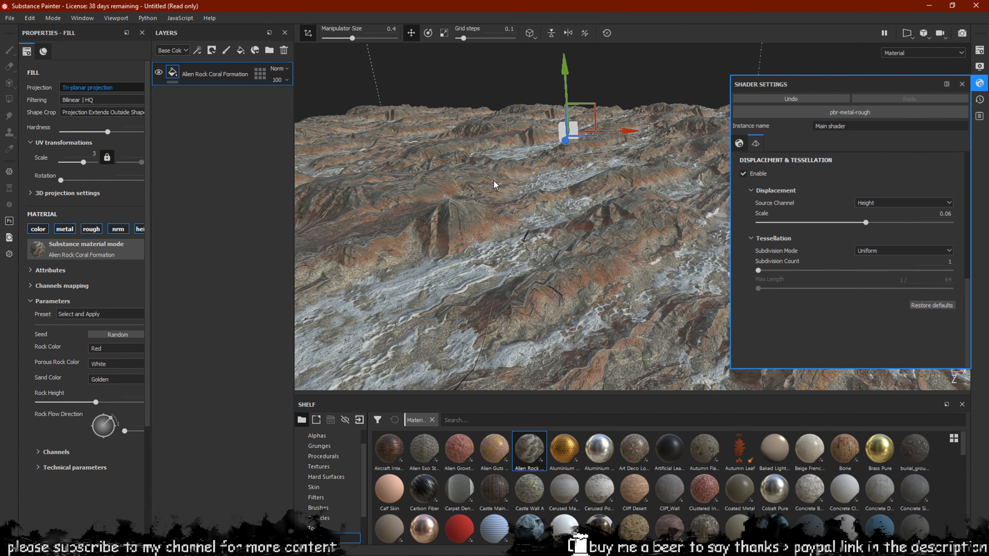
{"action": "left_click", "coordinate": [260, 73]}
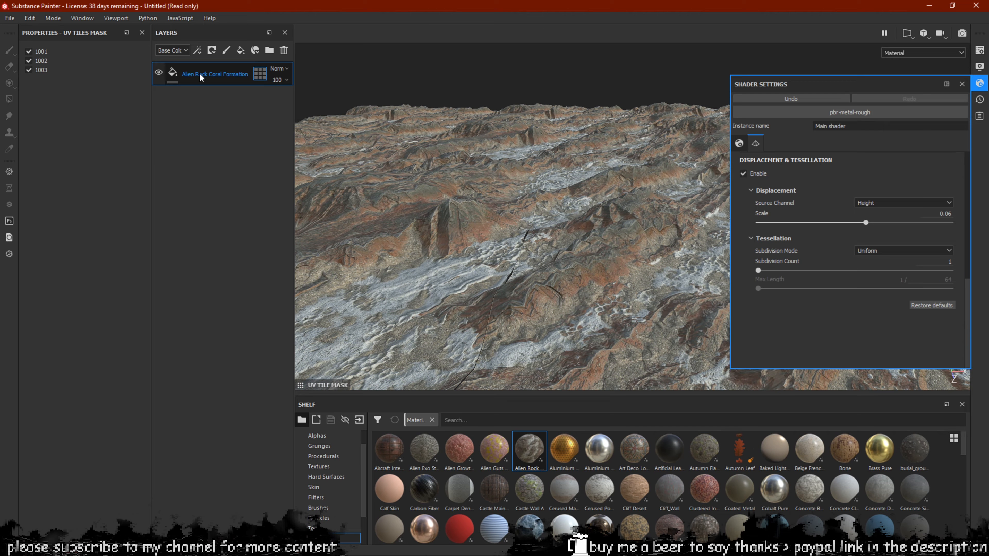
{"action": "left_click", "coordinate": [173, 72]}
Inspect the displaced relief from several angles, then lower the displacement scale to 0.02
{"action": "left_click_drag", "start_coordinate": [545, 339], "coordinate": [418, 242], "text": "alt"}
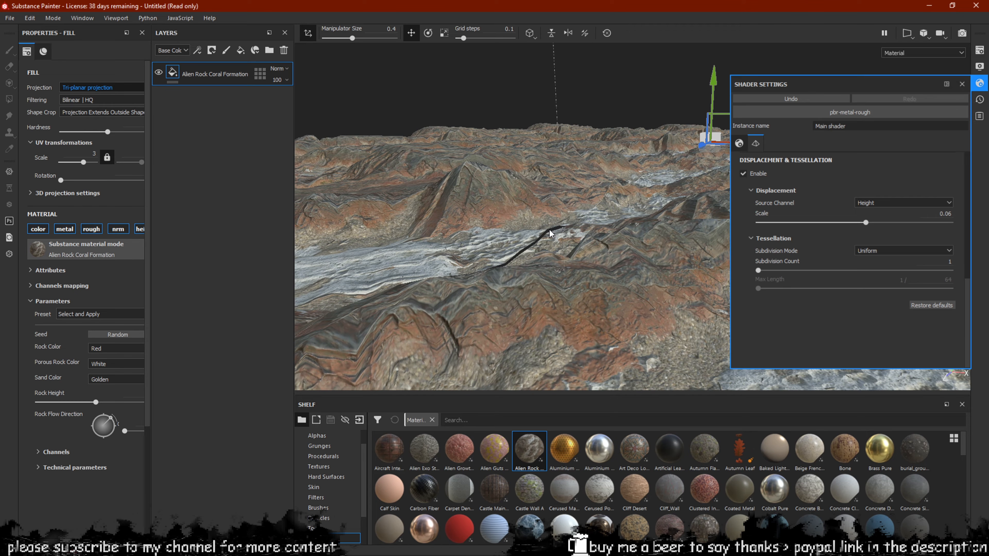
{"action": "left_click_drag", "start_coordinate": [536, 198], "coordinate": [550, 236], "text": "alt"}
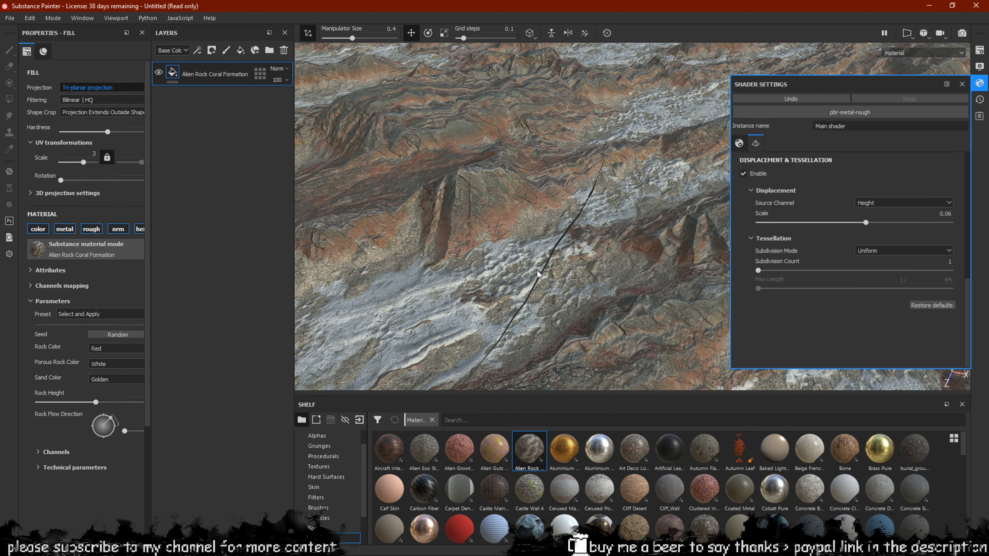
{"action": "left_click_drag", "start_coordinate": [538, 274], "coordinate": [449, 278], "text": "alt"}
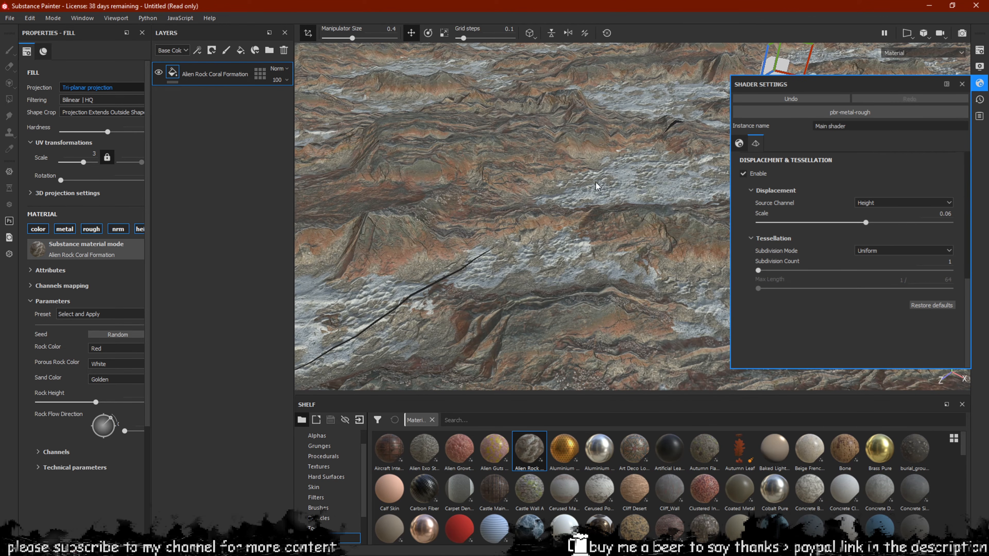
{"action": "left_click_drag", "start_coordinate": [664, 240], "coordinate": [630, 196], "text": "alt"}
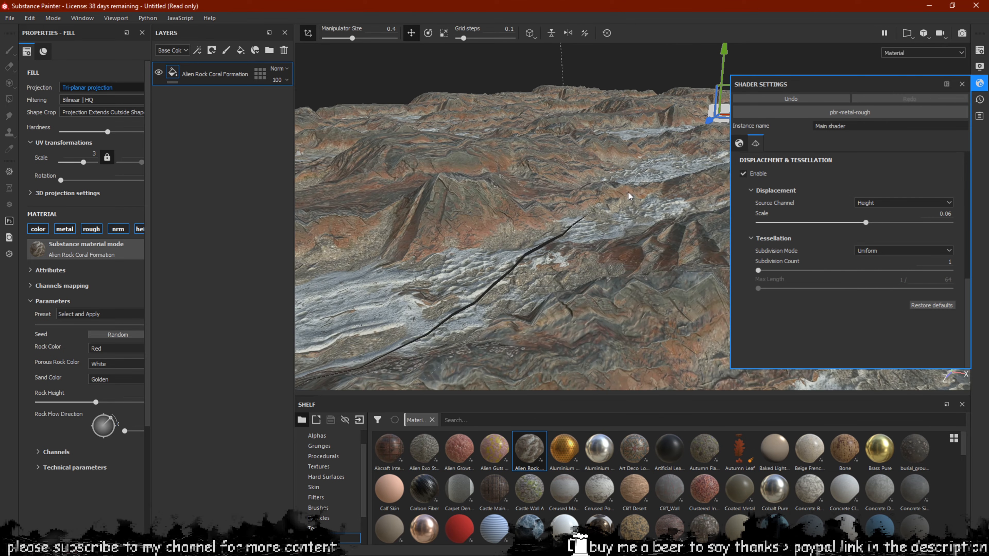
{"action": "left_click_drag", "start_coordinate": [777, 271], "coordinate": [586, 195]}
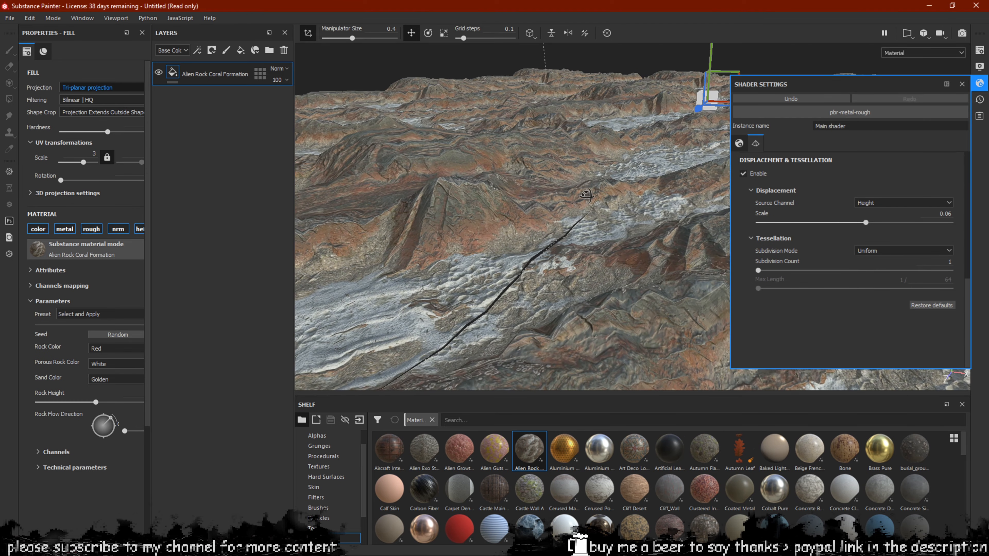
{"action": "left_click_drag", "start_coordinate": [866, 223], "coordinate": [855, 229]}
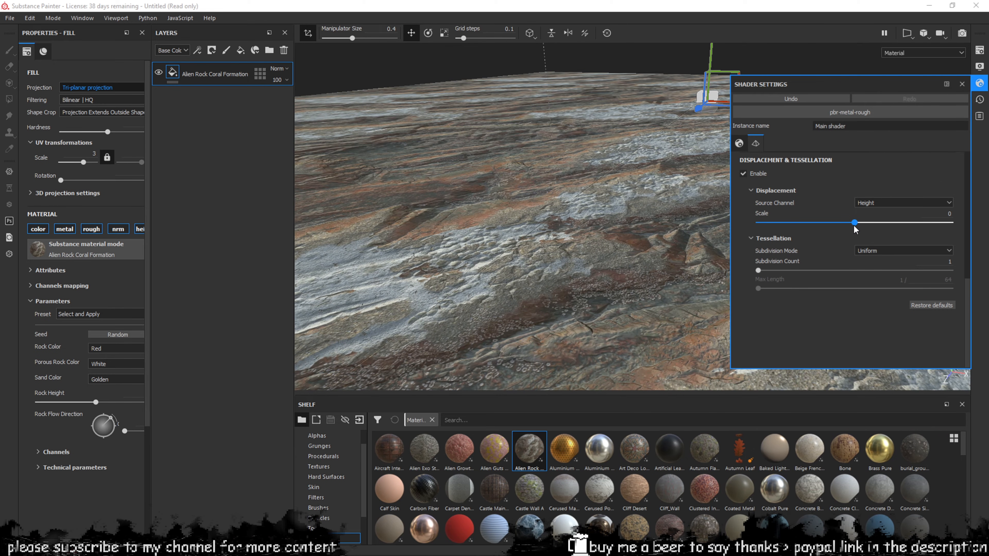
Reset the displacement scale to 0 and enable the rock fill's height channel
{"action": "left_click_drag", "start_coordinate": [607, 194], "coordinate": [584, 174], "text": "alt"}
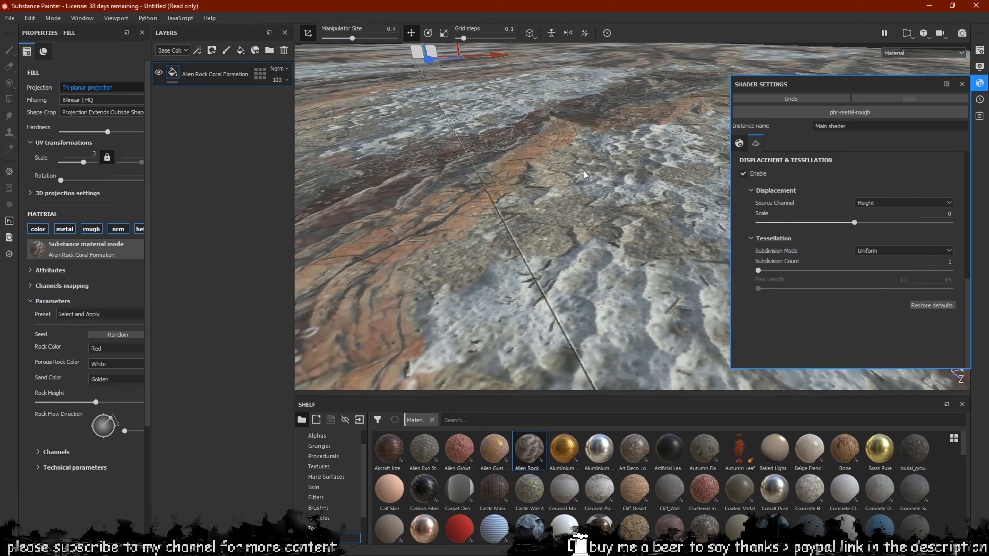
{"action": "left_click", "coordinate": [143, 233]}
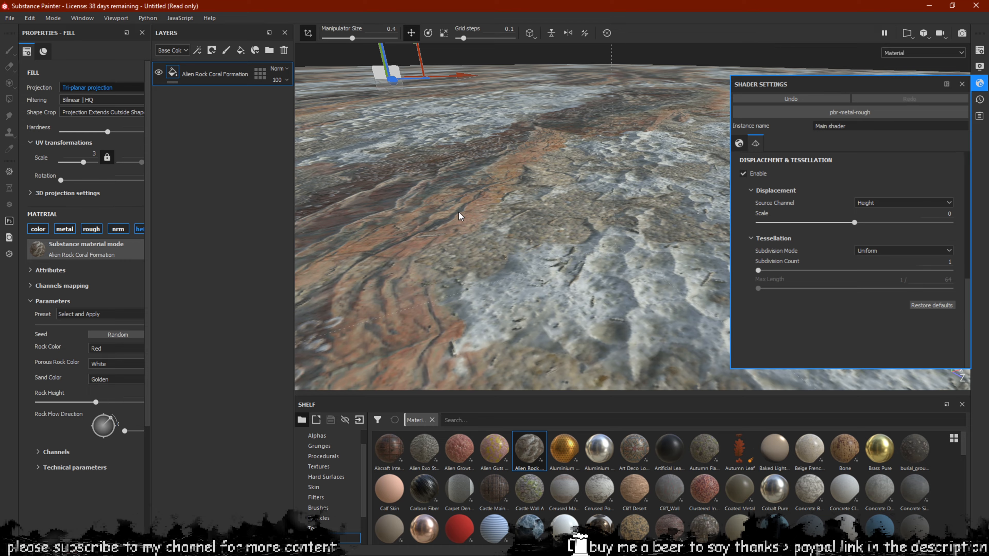
{"action": "left_click_drag", "start_coordinate": [464, 197], "coordinate": [574, 195], "text": "alt"}
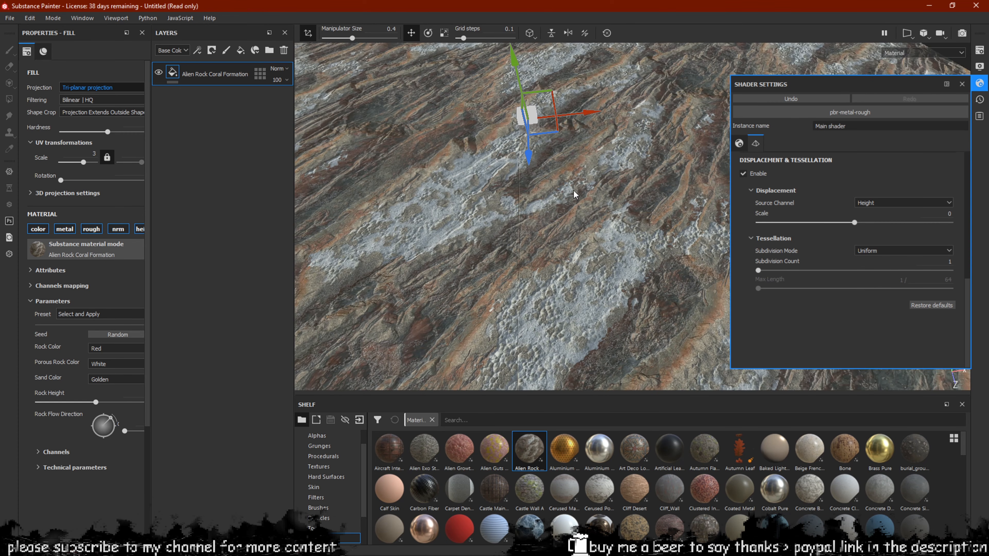
Raise the displacement scale to 0.06 and orbit around the resulting rugged terrain
{"action": "left_click_drag", "start_coordinate": [854, 223], "coordinate": [866, 223]}
{"action": "left_click_drag", "start_coordinate": [725, 244], "coordinate": [545, 145], "text": "alt"}
{"action": "left_click_drag", "start_coordinate": [512, 209], "coordinate": [587, 184], "text": "alt"}
{"action": "mouse_move", "coordinate": [582, 239]}
{"action": "left_mouse_down", "text": "alt"}
{"action": "mouse_move", "coordinate": [472, 304]}
{"action": "mouse_move", "coordinate": [537, 290]}
{"action": "mouse_move", "coordinate": [514, 244]}
{"action": "mouse_move", "coordinate": [481, 216]}
{"action": "mouse_move", "coordinate": [448, 133]}
{"action": "left_mouse_up", "text": "alt"}
{"action": "middle_click_drag", "start_coordinate": [449, 133], "coordinate": [511, 319], "text": "alt"}
{"action": "left_click_drag", "start_coordinate": [511, 319], "coordinate": [524, 175], "text": "alt"}
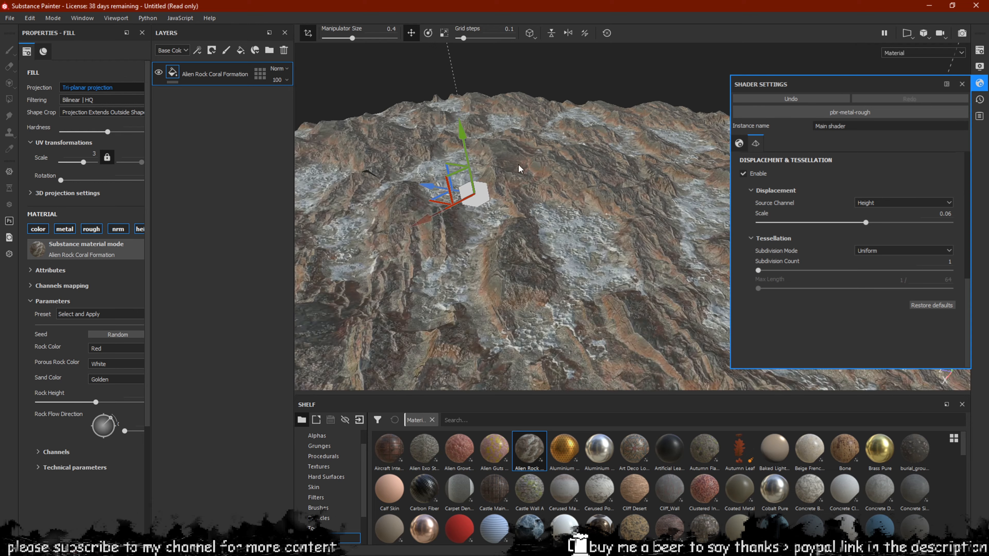
Switch to the 2D UV view and close the Shader Settings panel
{"action": "key", "text": "F2"}
{"action": "scroll", "coordinate": [525, 185], "scroll_direction": "down", "scroll_amount": 5}
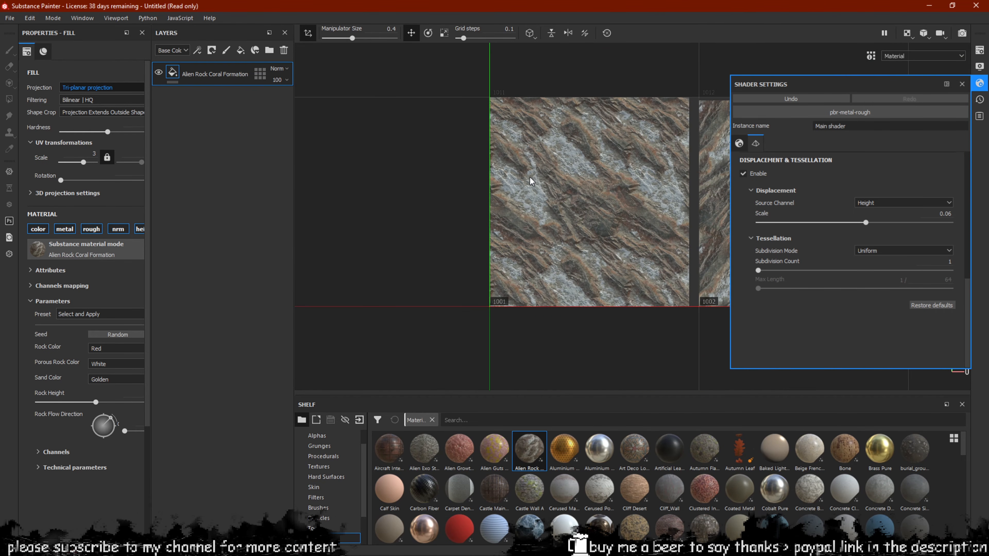
{"action": "middle_click_drag", "start_coordinate": [525, 187], "coordinate": [482, 200], "text": "alt"}
{"action": "scroll", "coordinate": [482, 200], "scroll_direction": "up", "scroll_amount": 3}
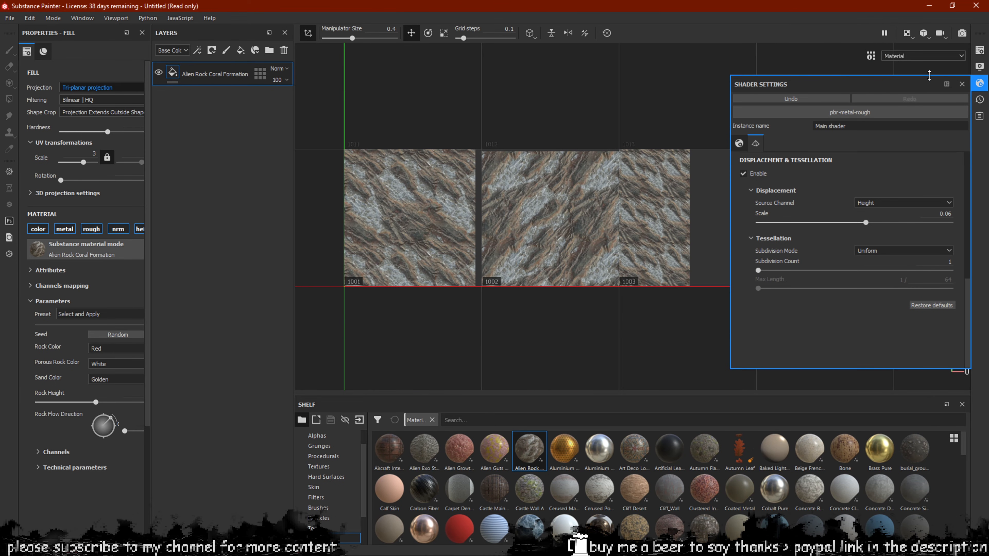
{"action": "left_click", "coordinate": [979, 83]}
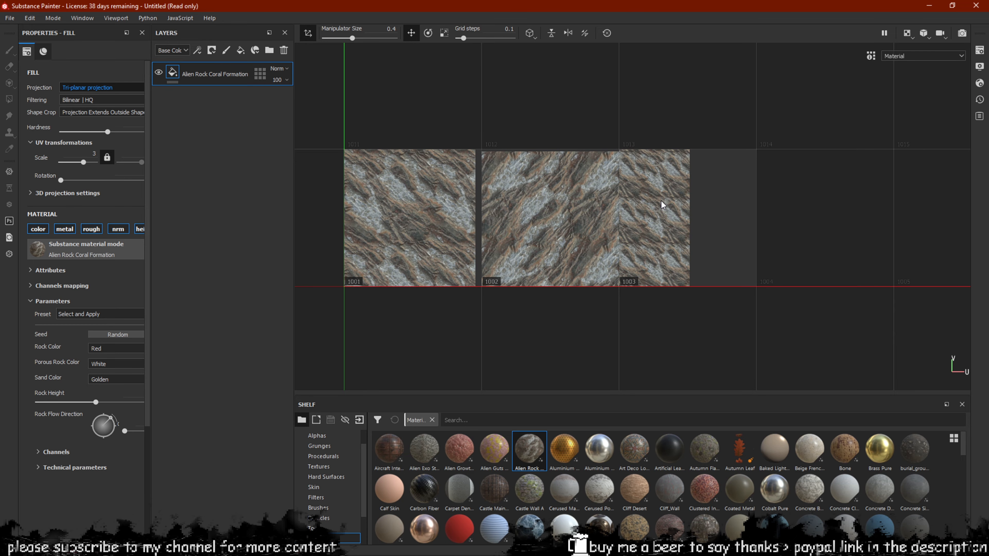
Pan and zoom the UV view to show the rock texture across tiles 1001, 1002 and 1003
{"action": "scroll", "coordinate": [655, 195], "scroll_direction": "up", "scroll_amount": 2}
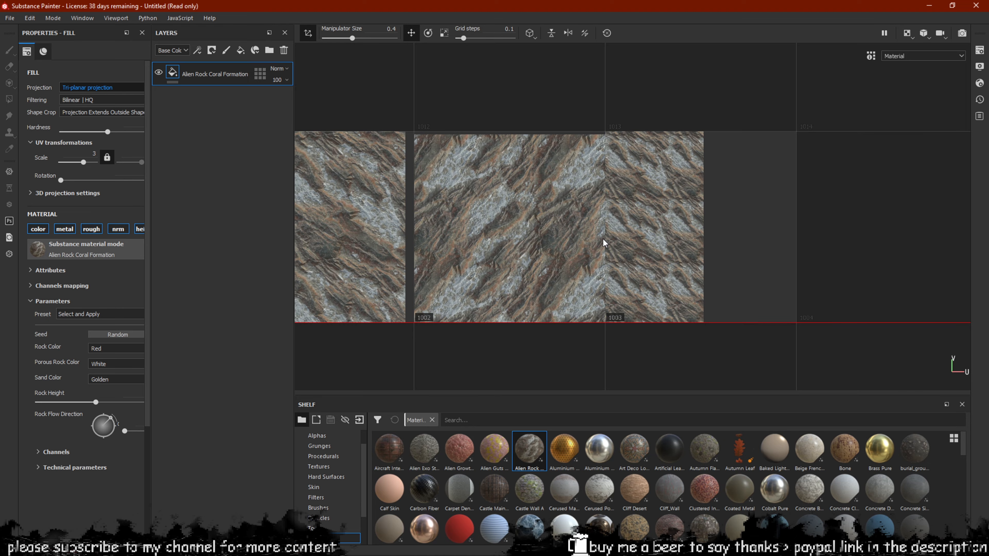
{"action": "middle_click_drag", "start_coordinate": [658, 218], "coordinate": [688, 206], "text": "alt"}
{"action": "middle_click_drag", "start_coordinate": [474, 237], "coordinate": [574, 224], "text": "alt"}
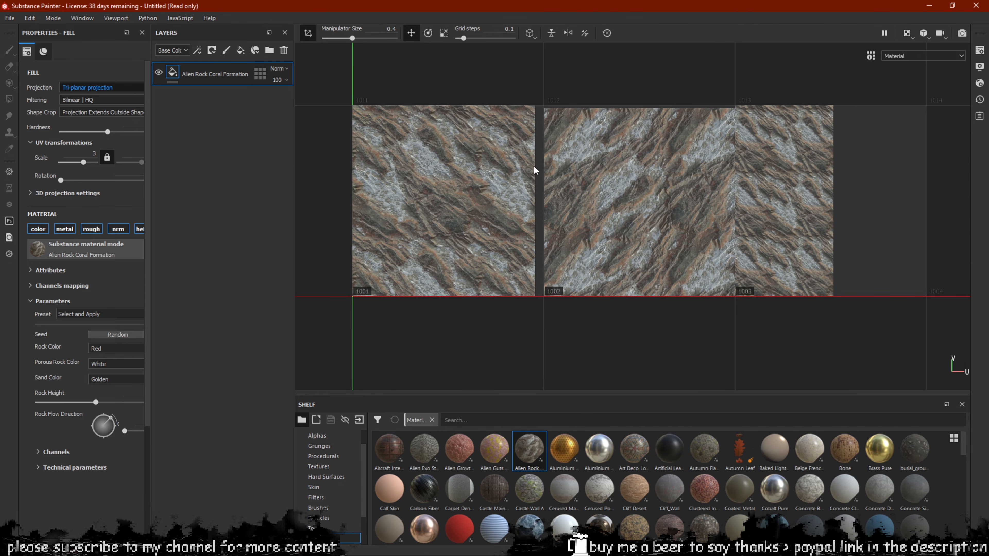
{"action": "scroll", "coordinate": [511, 214], "scroll_direction": "down", "scroll_amount": 1}
{"action": "scroll", "coordinate": [525, 206], "scroll_direction": "up", "scroll_amount": 2}
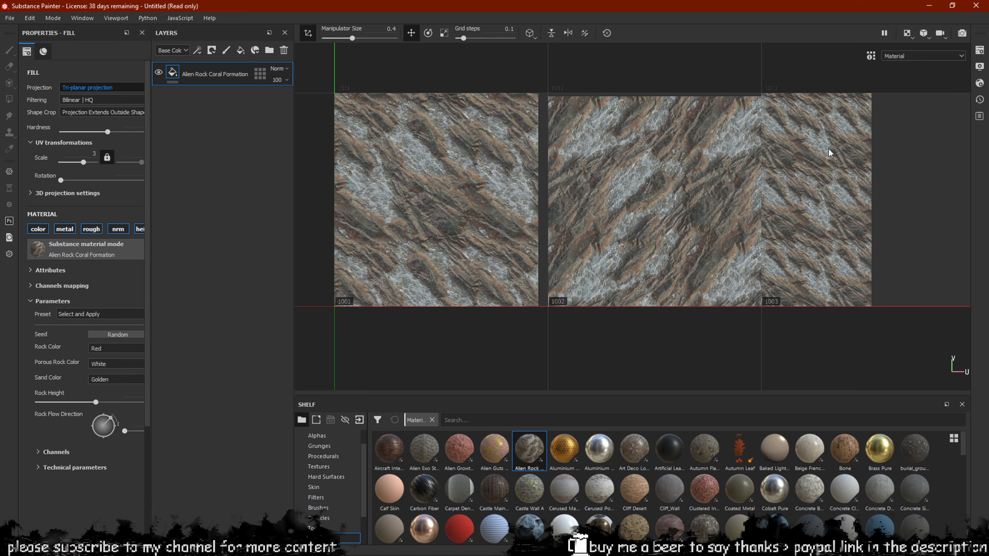
{"action": "scroll", "coordinate": [549, 183], "scroll_direction": "up", "scroll_amount": 2}
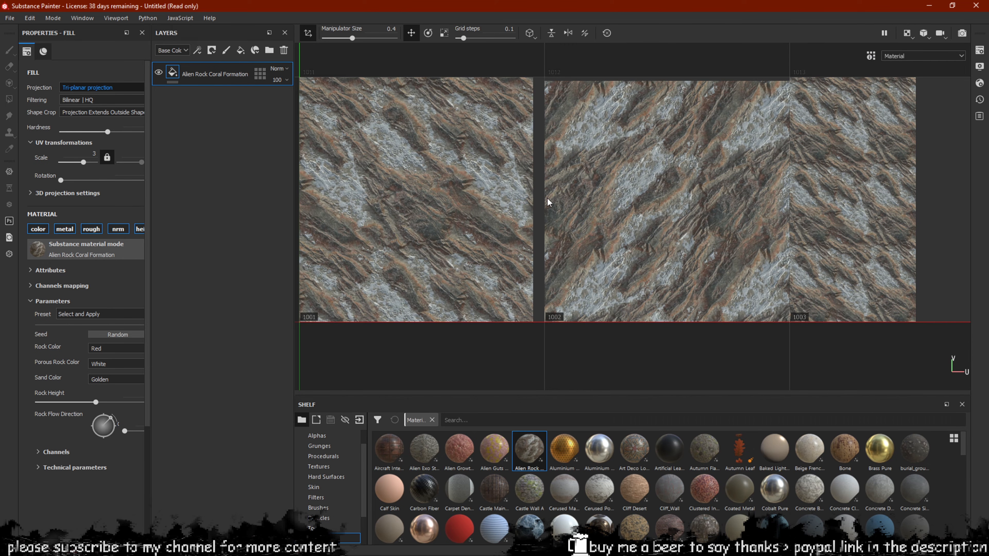
{"action": "mouse_move", "coordinate": [548, 199]}
{"action": "left_mouse_down", "text": "alt"}
{"action": "mouse_move", "coordinate": [607, 202]}
{"action": "mouse_move", "coordinate": [495, 207]}
{"action": "mouse_move", "coordinate": [561, 207]}
{"action": "left_mouse_up", "text": "alt"}
{"action": "scroll", "coordinate": [562, 214], "scroll_direction": "down", "scroll_amount": 2}
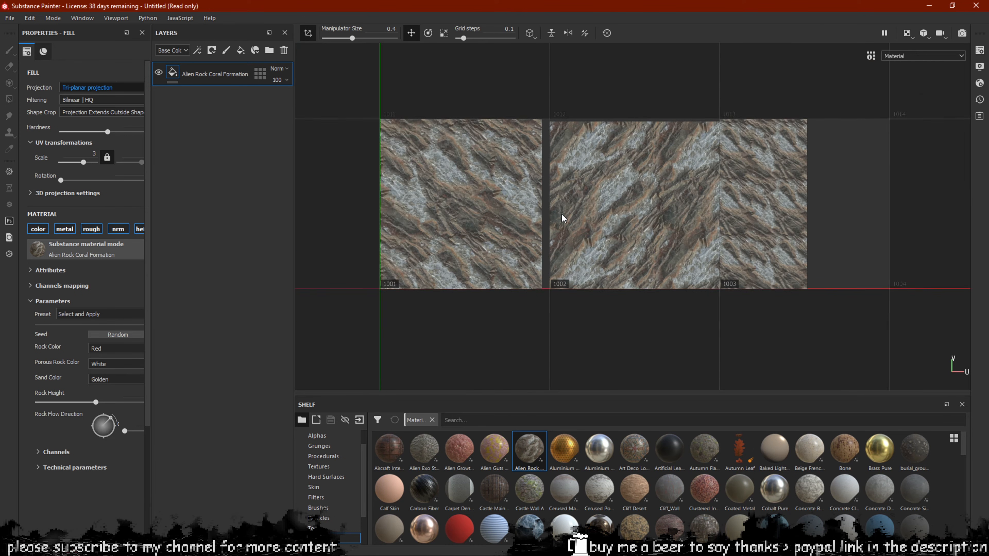
{"action": "scroll", "coordinate": [562, 218], "scroll_direction": "down", "scroll_amount": 1}
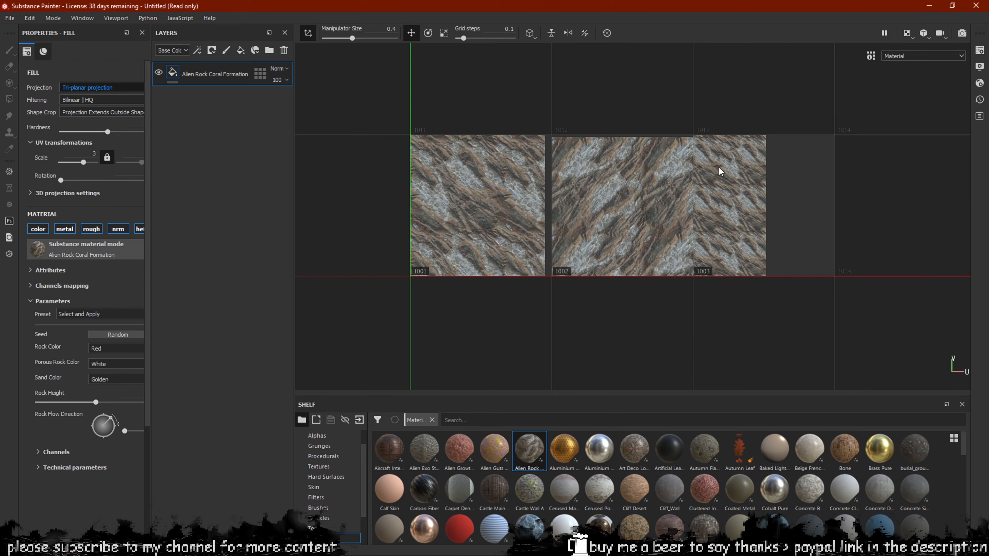
Return to the 3D-only view and frame the displaced terrain from a low, flat angle
{"action": "key", "text": "F1"}
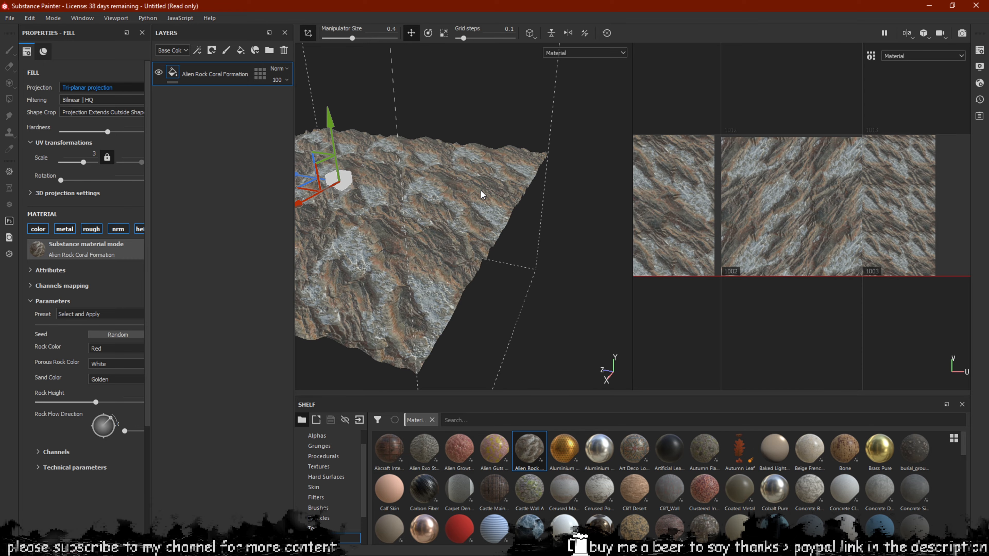
{"action": "key", "text": "F2"}
{"action": "scroll", "coordinate": [500, 198], "scroll_direction": "up", "scroll_amount": 1}
{"action": "middle_click_drag", "start_coordinate": [501, 199], "coordinate": [601, 196], "text": "alt"}
{"action": "scroll", "coordinate": [601, 196], "scroll_direction": "down", "scroll_amount": 1}
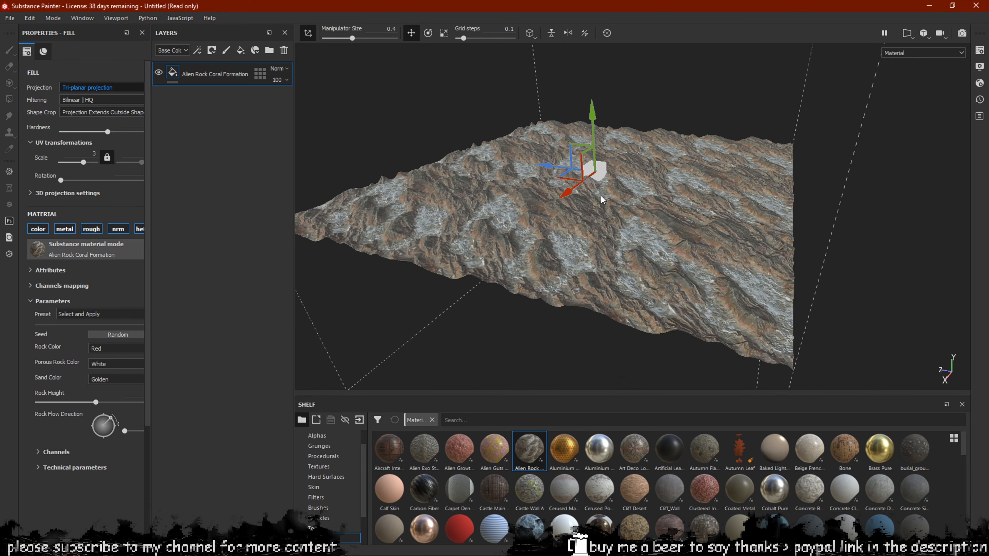
{"action": "scroll", "coordinate": [601, 196], "scroll_direction": "down", "scroll_amount": 1}
{"action": "left_click_drag", "start_coordinate": [574, 189], "coordinate": [606, 164], "text": "alt"}
{"action": "scroll", "coordinate": [618, 188], "scroll_direction": "up", "scroll_amount": 3}
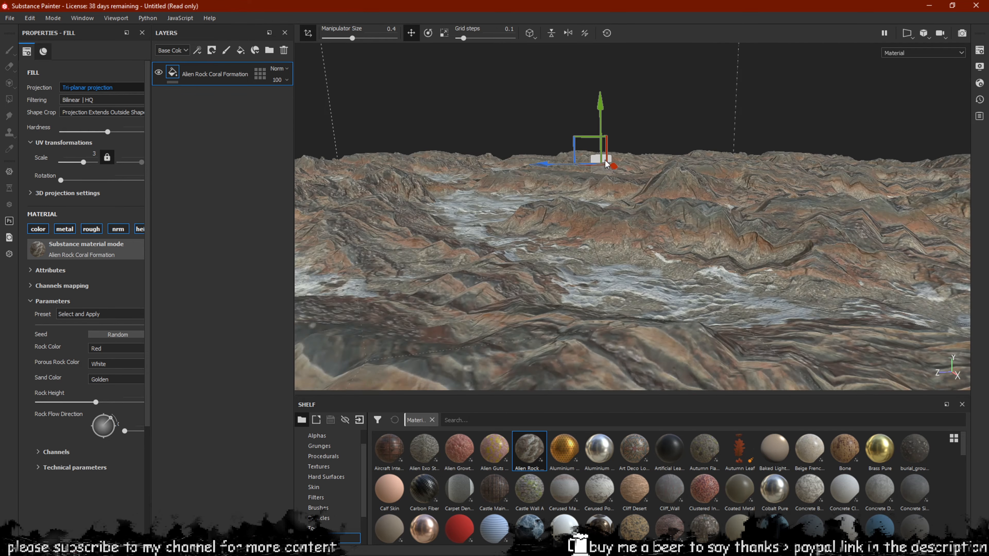
{"action": "left_click_drag", "start_coordinate": [554, 192], "coordinate": [553, 174], "text": "alt"}
{"action": "left_click_drag", "start_coordinate": [441, 197], "coordinate": [548, 204], "text": "alt"}
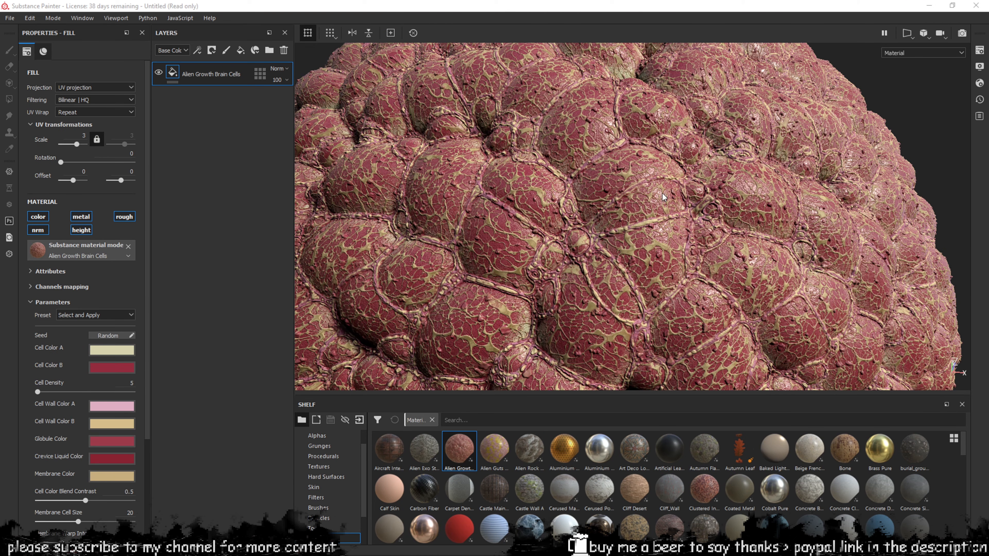
Orbit the brain-cell sphere, rotate the environment lighting, and make the viewport taller
{"action": "mouse_move", "coordinate": [584, 179]}
{"action": "left_mouse_down", "text": "alt"}
{"action": "mouse_move", "coordinate": [612, 200]}
{"action": "mouse_move", "coordinate": [597, 191]}
{"action": "left_mouse_up", "text": "alt"}
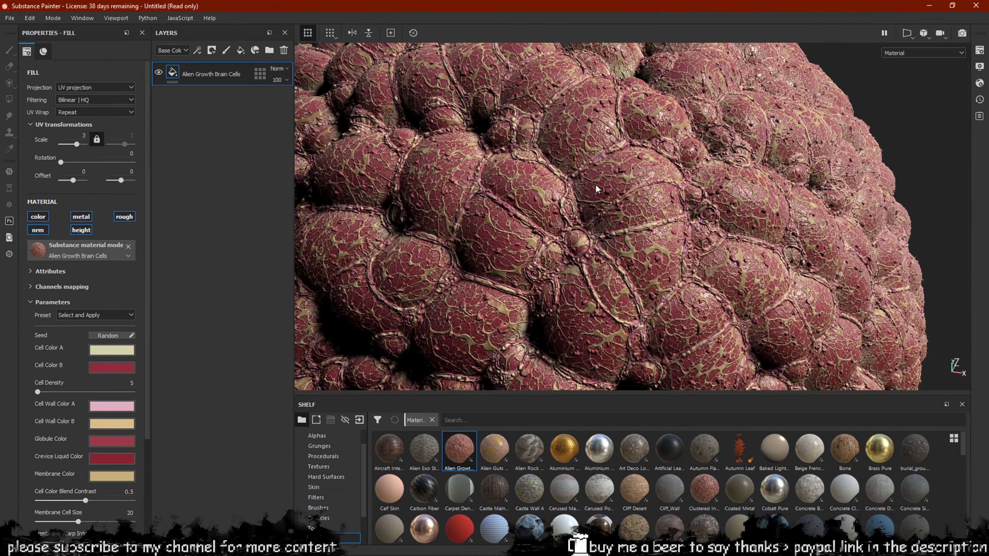
{"action": "right_click_drag", "start_coordinate": [597, 190], "coordinate": [653, 203], "text": "shift"}
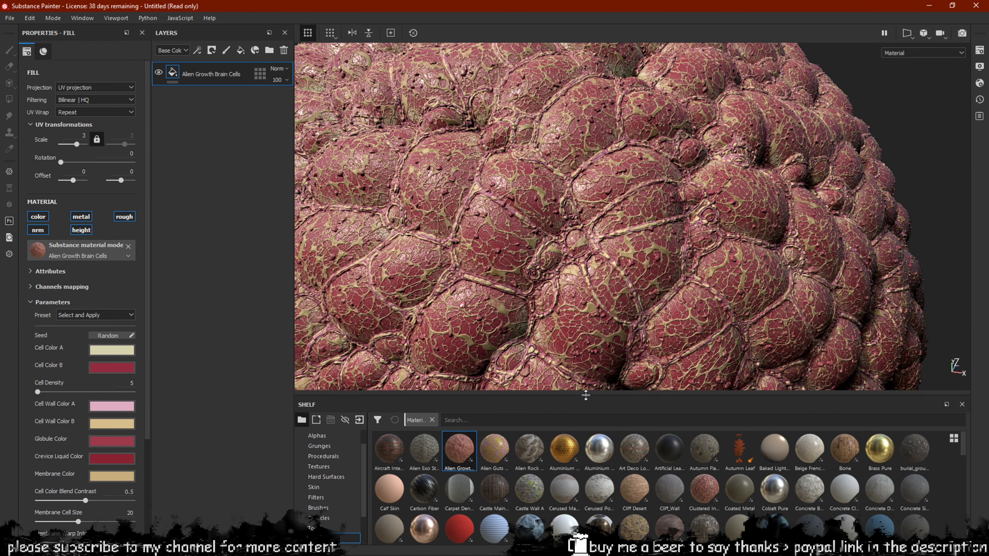
{"action": "left_click_drag", "start_coordinate": [583, 393], "coordinate": [586, 467]}
{"action": "mouse_move", "coordinate": [677, 246]}
{"action": "left_mouse_down", "text": "alt"}
{"action": "mouse_move", "coordinate": [658, 199]}
{"action": "mouse_move", "coordinate": [673, 230]}
{"action": "left_mouse_up", "text": "alt"}
{"action": "right_click_drag", "start_coordinate": [673, 230], "coordinate": [635, 225], "text": "shift"}
{"action": "scroll", "coordinate": [635, 225], "scroll_direction": "down", "scroll_amount": 3}
{"action": "mouse_move", "coordinate": [633, 224]}
{"action": "left_mouse_down", "text": "alt"}
{"action": "mouse_move", "coordinate": [596, 175]}
{"action": "mouse_move", "coordinate": [617, 212]}
{"action": "mouse_move", "coordinate": [600, 237]}
{"action": "left_mouse_up", "text": "alt"}
{"action": "right_click_drag", "start_coordinate": [600, 237], "coordinate": [589, 247], "text": "shift"}
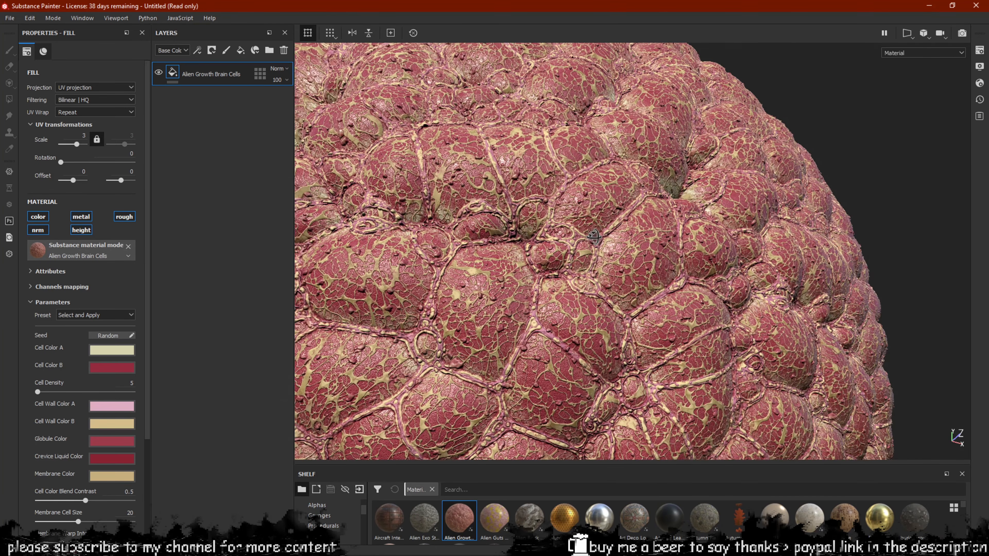
{"action": "left_click_drag", "start_coordinate": [593, 236], "coordinate": [586, 262], "text": "alt"}
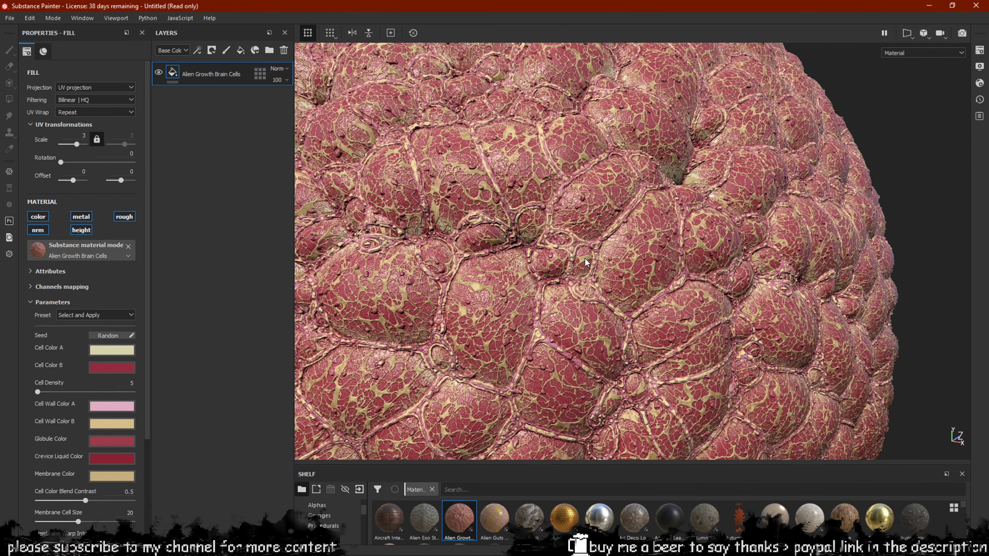
{"action": "left_click_drag", "start_coordinate": [602, 218], "coordinate": [598, 242], "text": "alt"}
{"action": "right_click_drag", "start_coordinate": [598, 242], "coordinate": [604, 245], "text": "shift"}
{"action": "scroll", "coordinate": [623, 251], "scroll_direction": "up", "scroll_amount": 3}
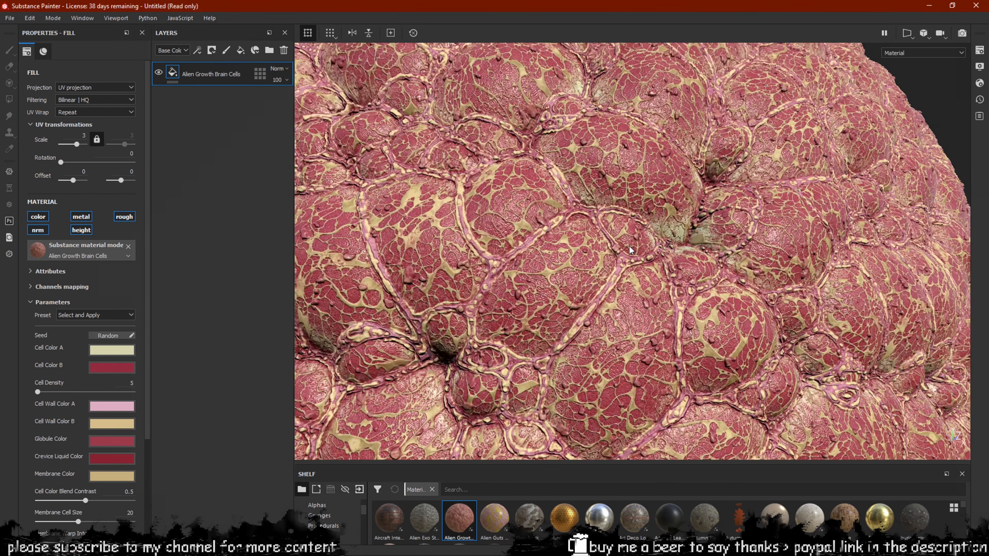
{"action": "left_click_drag", "start_coordinate": [642, 258], "coordinate": [647, 236], "text": "alt"}
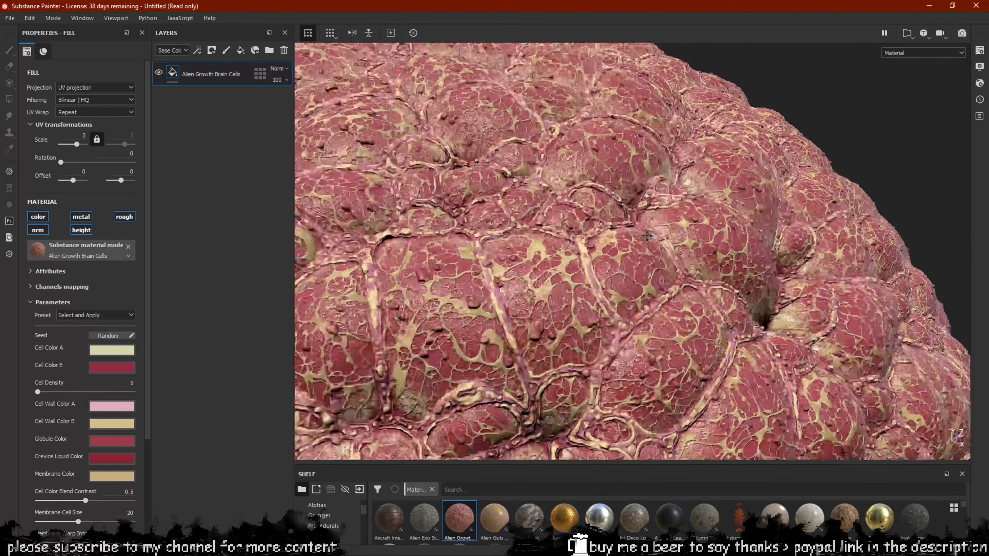
{"action": "middle_click_drag", "start_coordinate": [647, 237], "coordinate": [656, 242], "text": "alt"}
{"action": "left_click_drag", "start_coordinate": [657, 242], "coordinate": [585, 215], "text": "alt"}
{"action": "middle_click_drag", "start_coordinate": [586, 214], "coordinate": [698, 260], "text": "alt"}
{"action": "left_click_drag", "start_coordinate": [712, 239], "coordinate": [630, 205], "text": "alt"}
{"action": "right_click_drag", "start_coordinate": [630, 206], "coordinate": [669, 273], "text": "alt"}
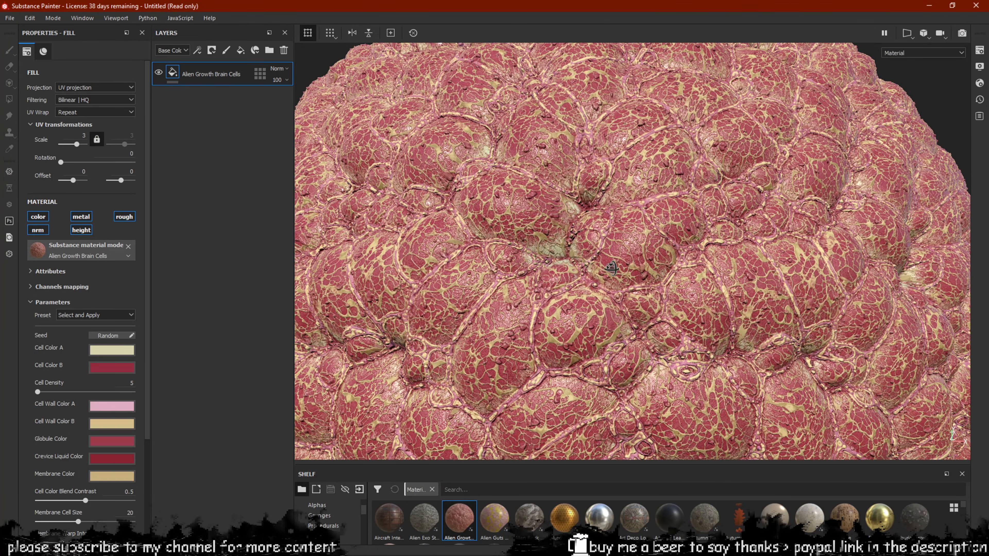
{"action": "left_click_drag", "start_coordinate": [612, 269], "coordinate": [695, 220], "text": "alt"}
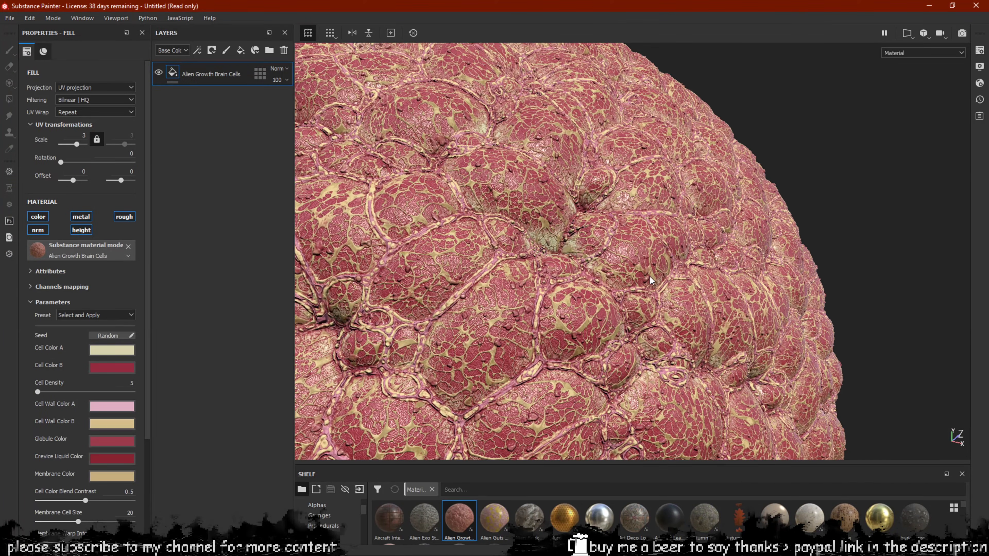
{"action": "middle_click_drag", "start_coordinate": [650, 276], "coordinate": [660, 162], "text": "alt"}
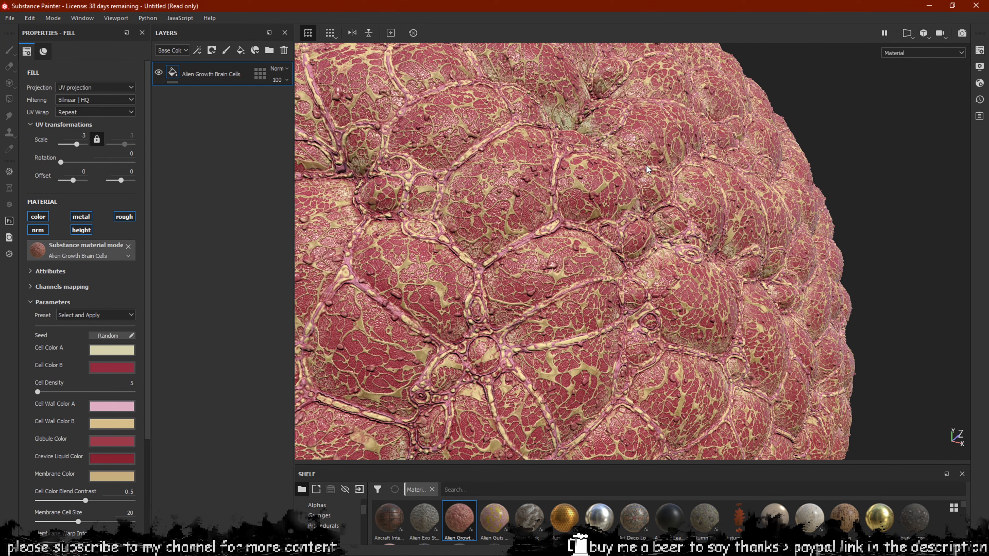
{"action": "left_click_drag", "start_coordinate": [644, 195], "coordinate": [628, 199], "text": "alt"}
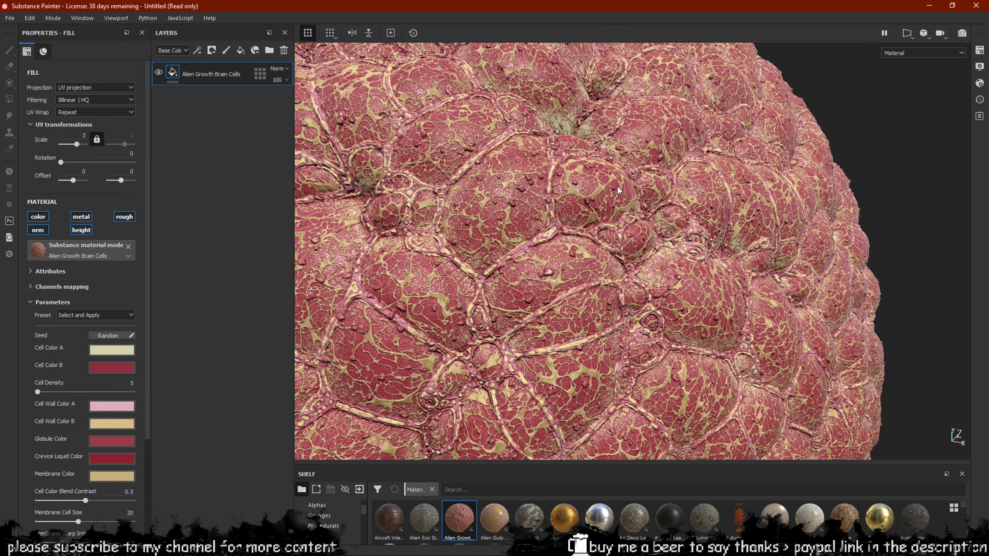
{"action": "left_click_drag", "start_coordinate": [618, 187], "coordinate": [592, 238], "text": "alt"}
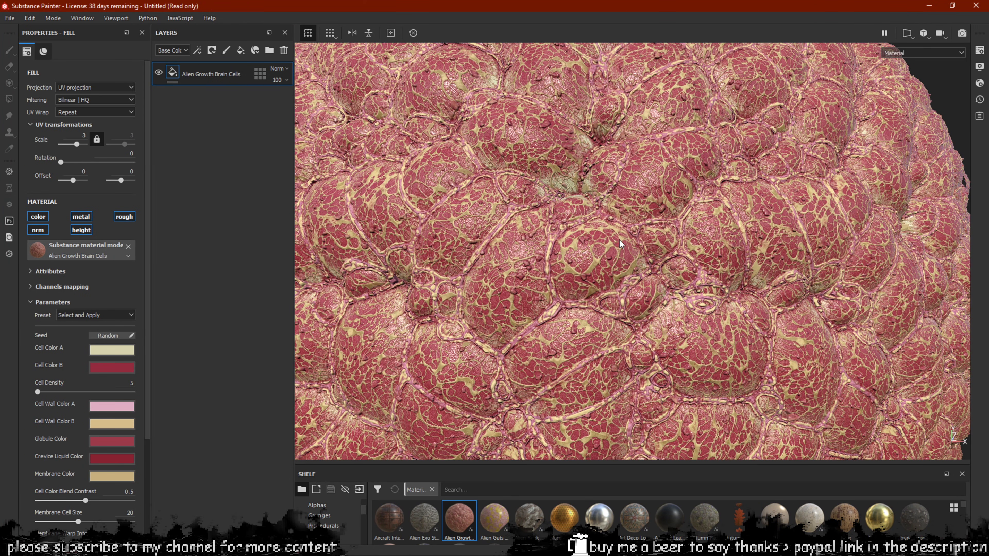
{"action": "left_click_drag", "start_coordinate": [632, 223], "coordinate": [639, 210], "text": "alt"}
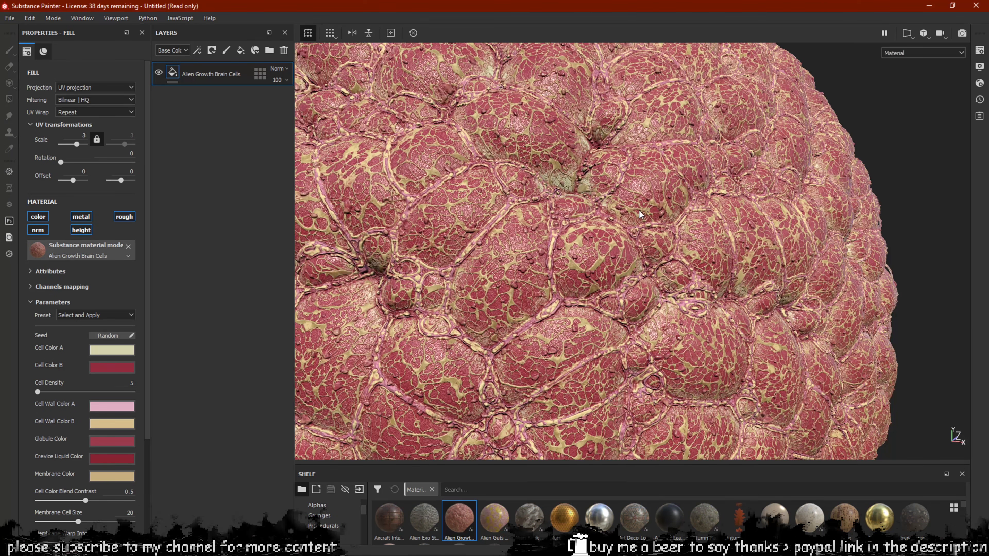